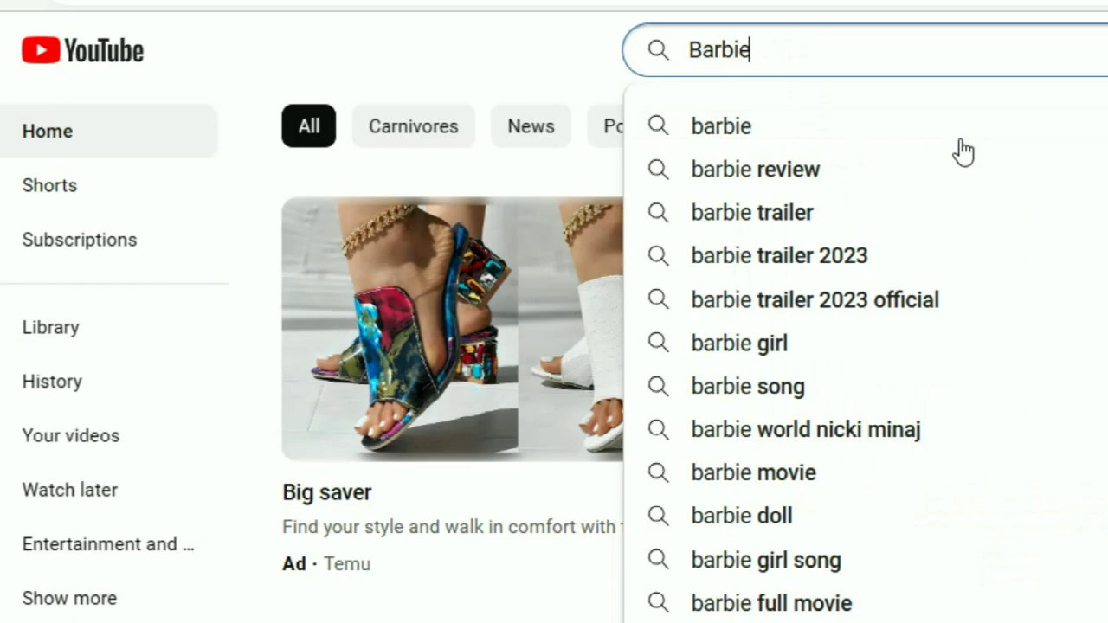
# Search YouTube for "Barbie Clips" and look through the resulting movie clips
pyautogui.write('Clips')
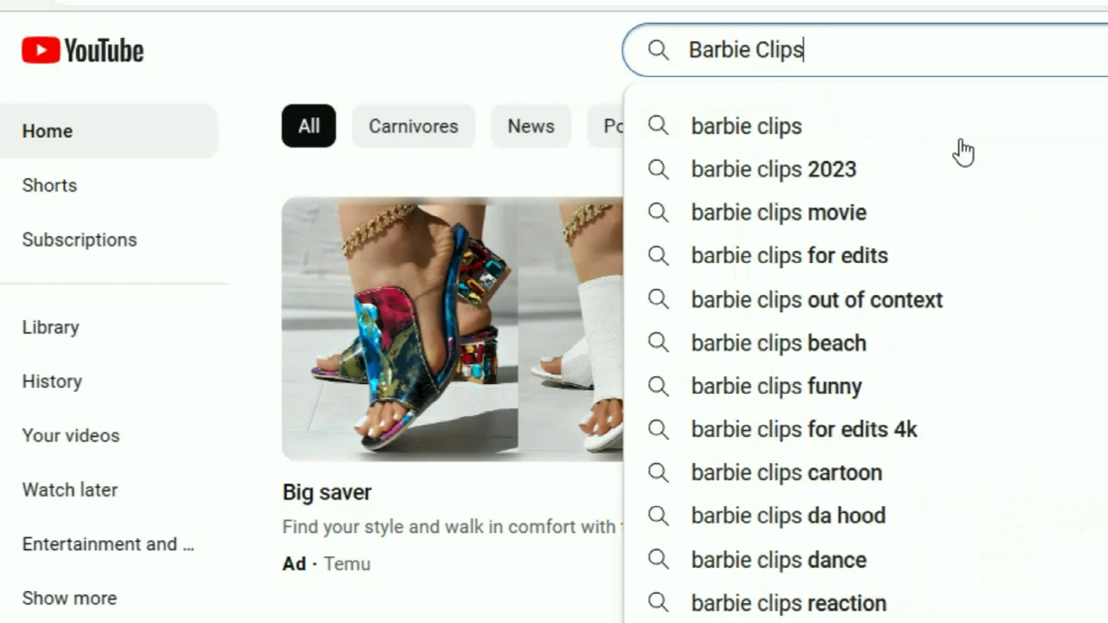
pyautogui.press('Return')
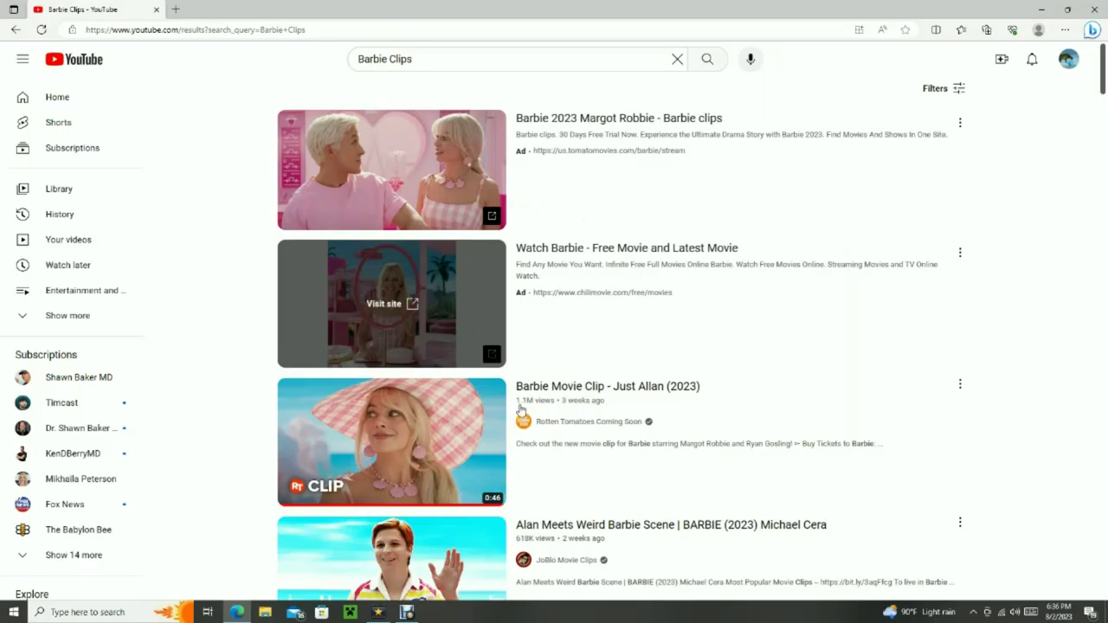
pyautogui.scroll(-3, 520, 408)
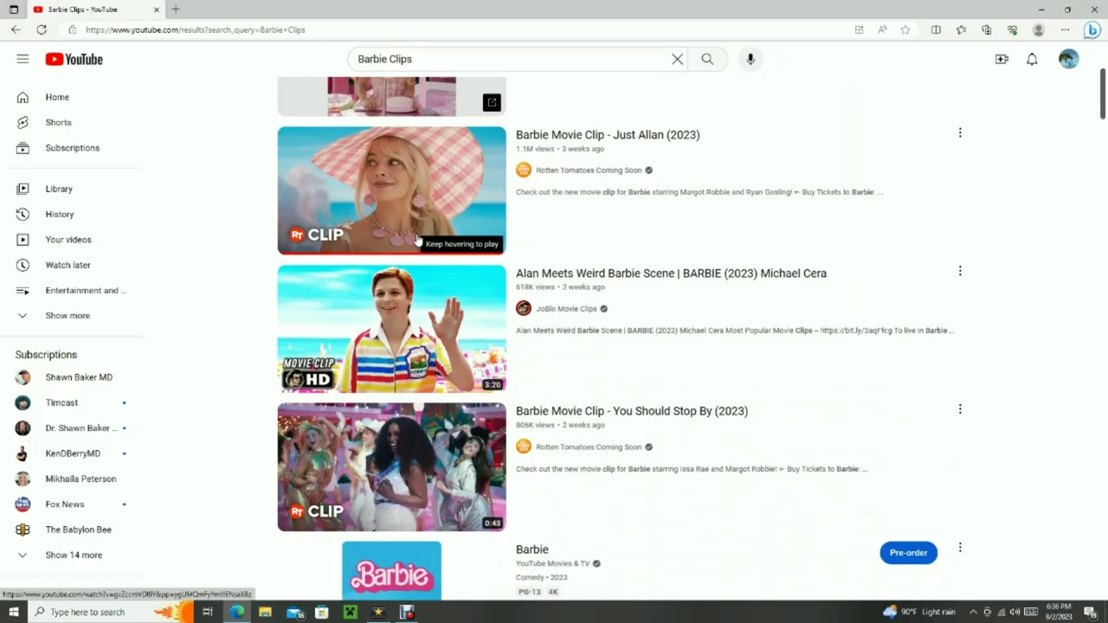
pyautogui.scroll(-2, 407, 248)
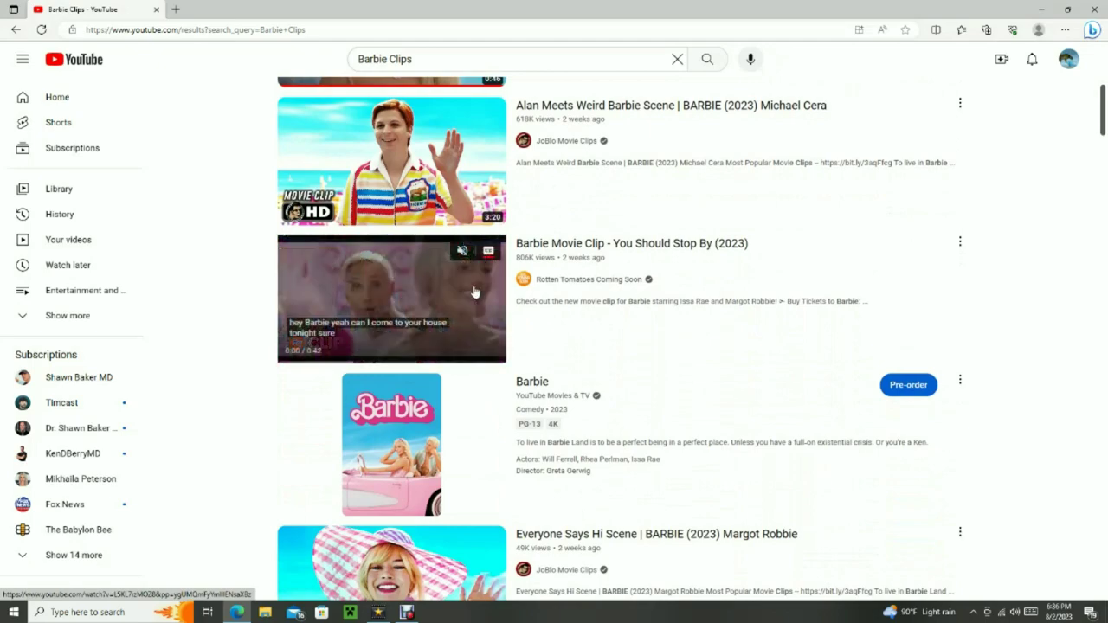
pyautogui.scroll(-7, 429, 296)
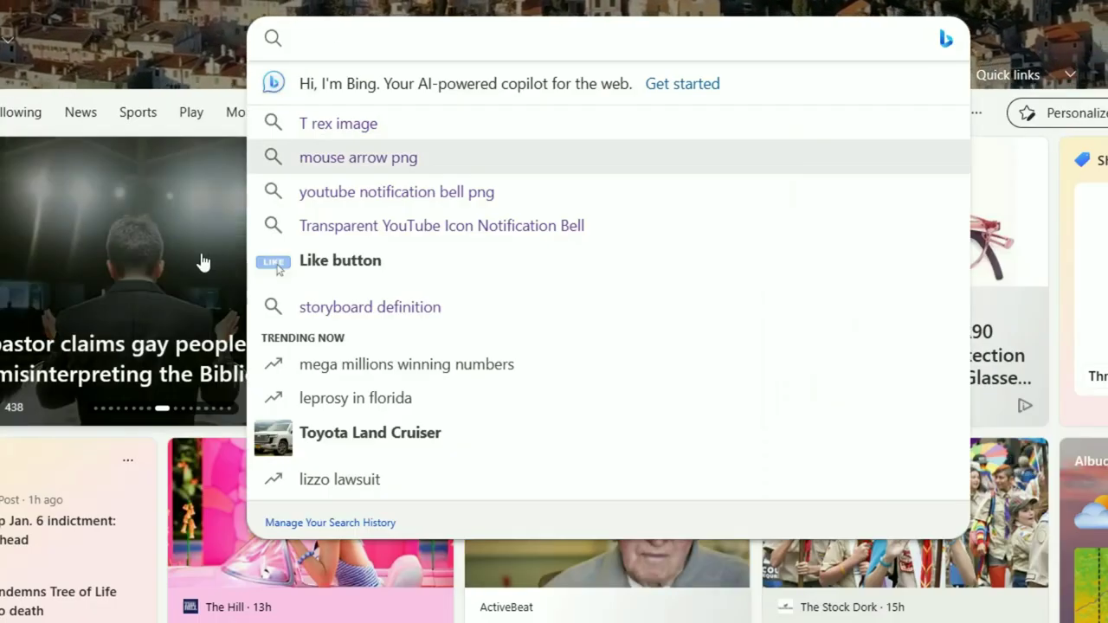
# Search the web for "nch video capture" and open the Debut Video Capture and Screen Recorder Software page
pyautogui.write('nc')
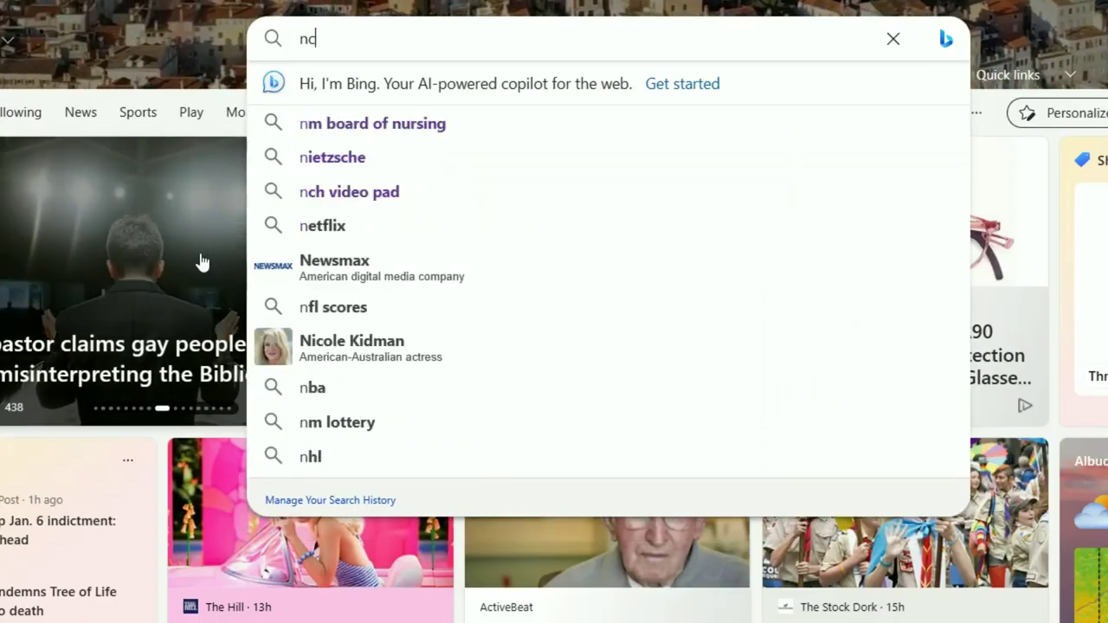
pyautogui.write('h vide')
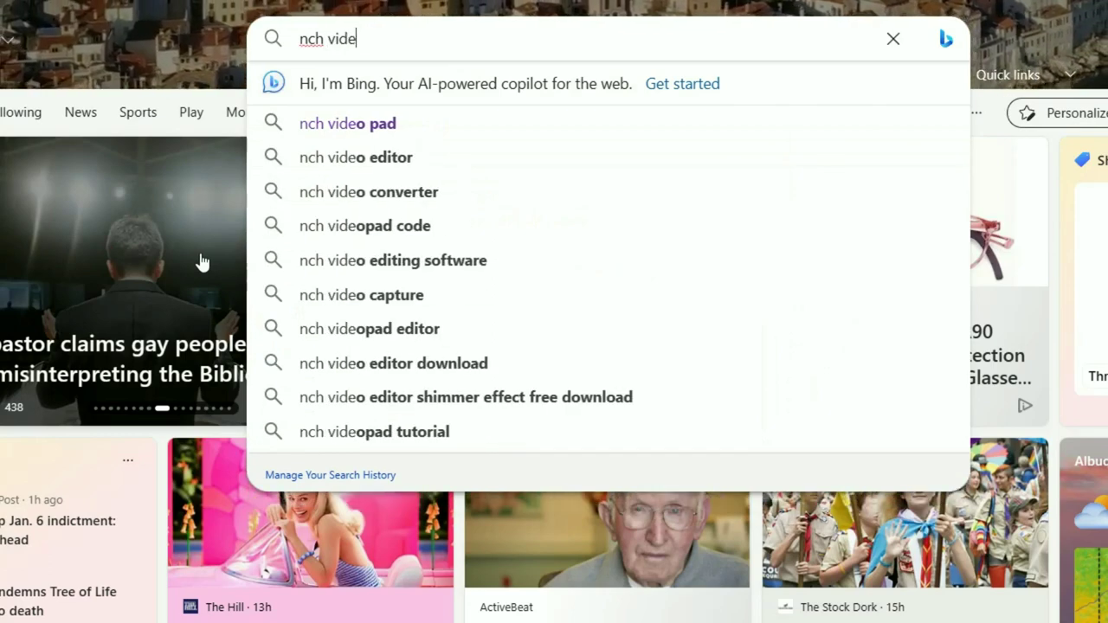
pyautogui.write('o capture')
pyautogui.press('Return')
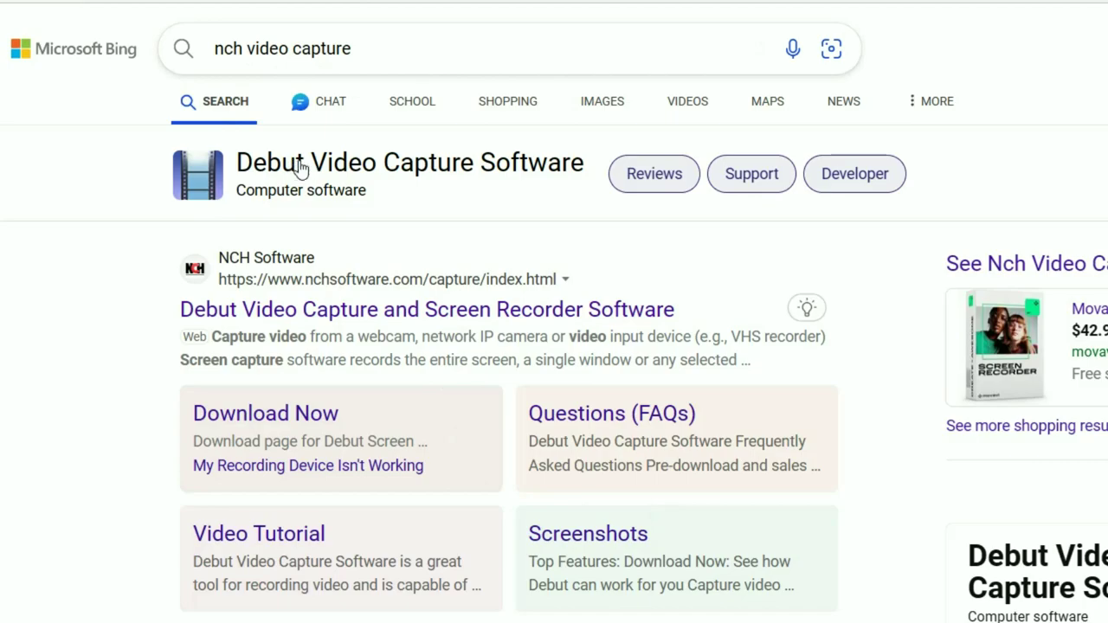
pyautogui.click(334, 311)
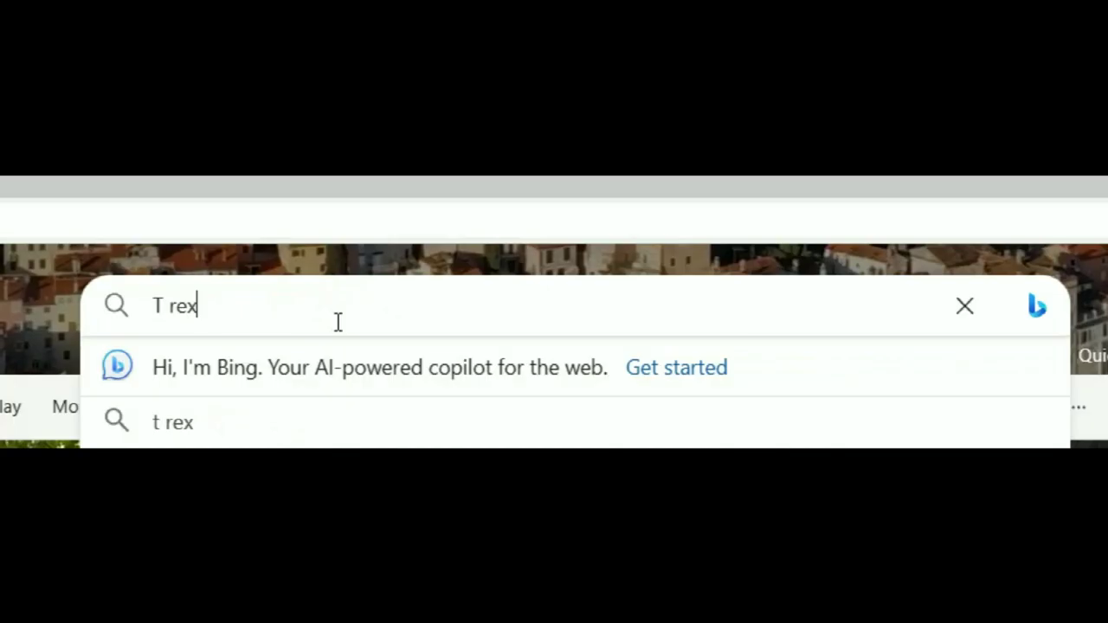
# Search Bing for "T rex image" and browse the image results for a suitable dinosaur picture
pyautogui.write('ima')
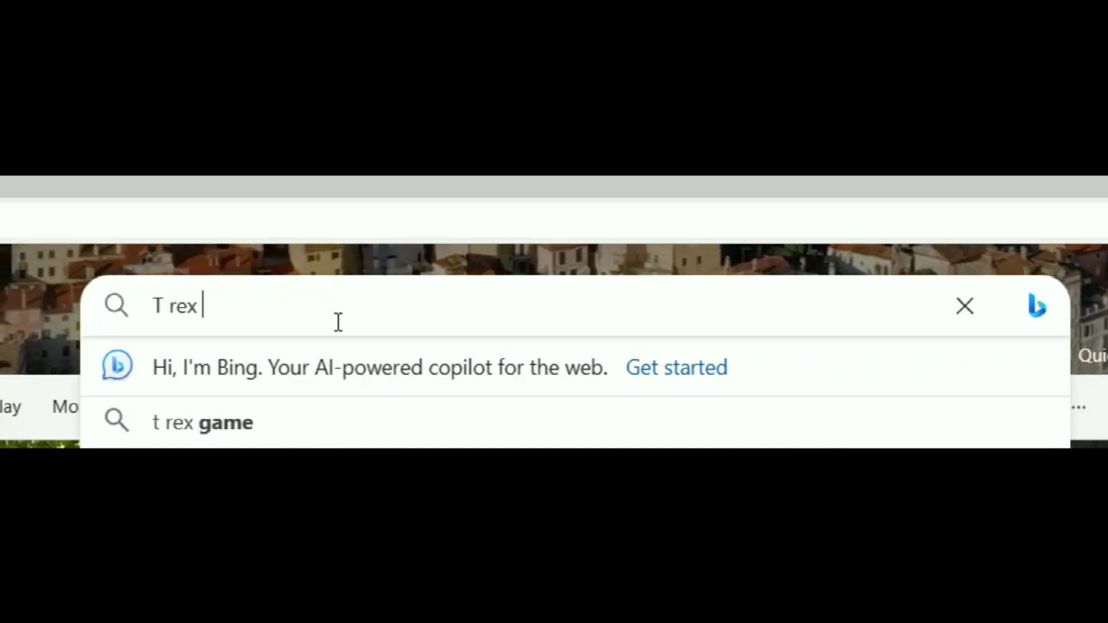
pyautogui.write('ge')
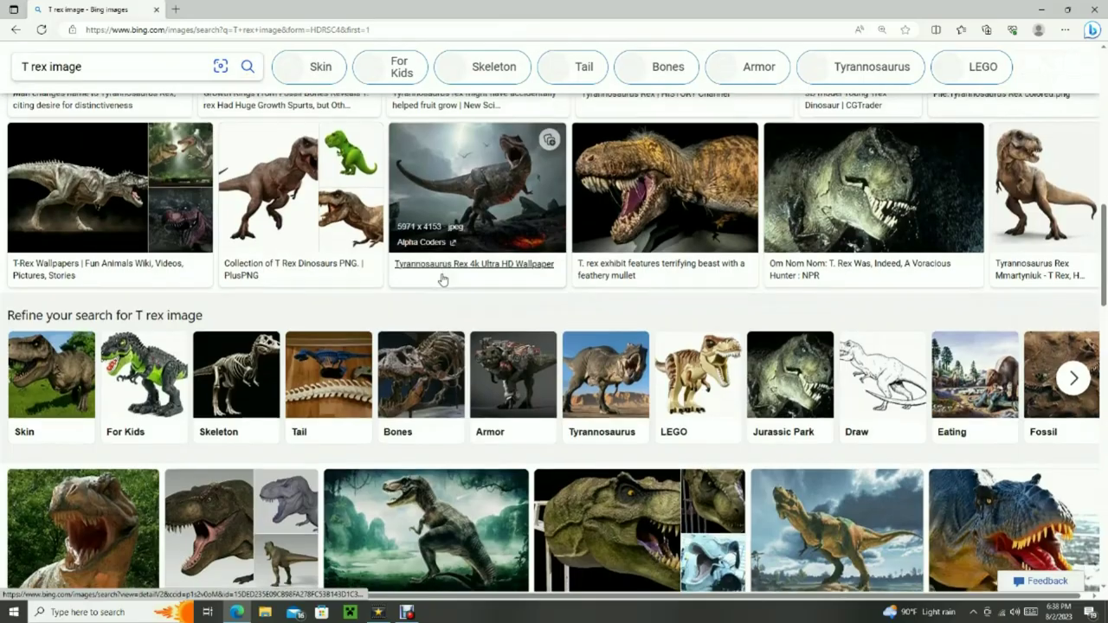
pyautogui.scroll(1, 440, 280)
pyautogui.scroll(-5, 440, 279)
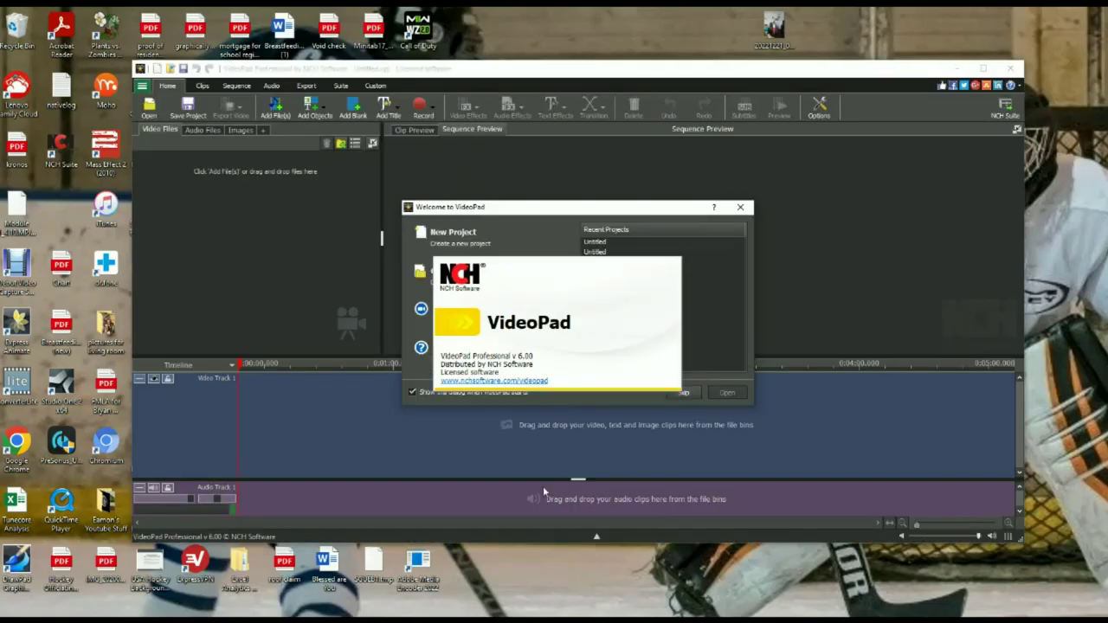
# Dismiss the VideoPad welcome dialog and import footage.mp4 from the Barbie folder into the maximized project
pyautogui.click(740, 207)
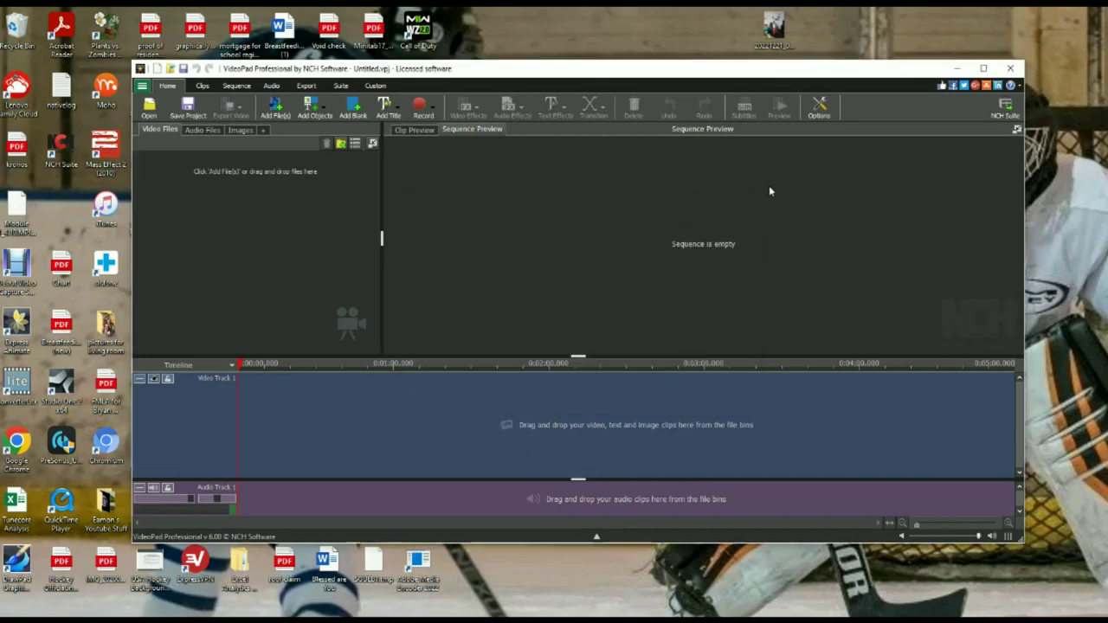
pyautogui.click(983, 69)
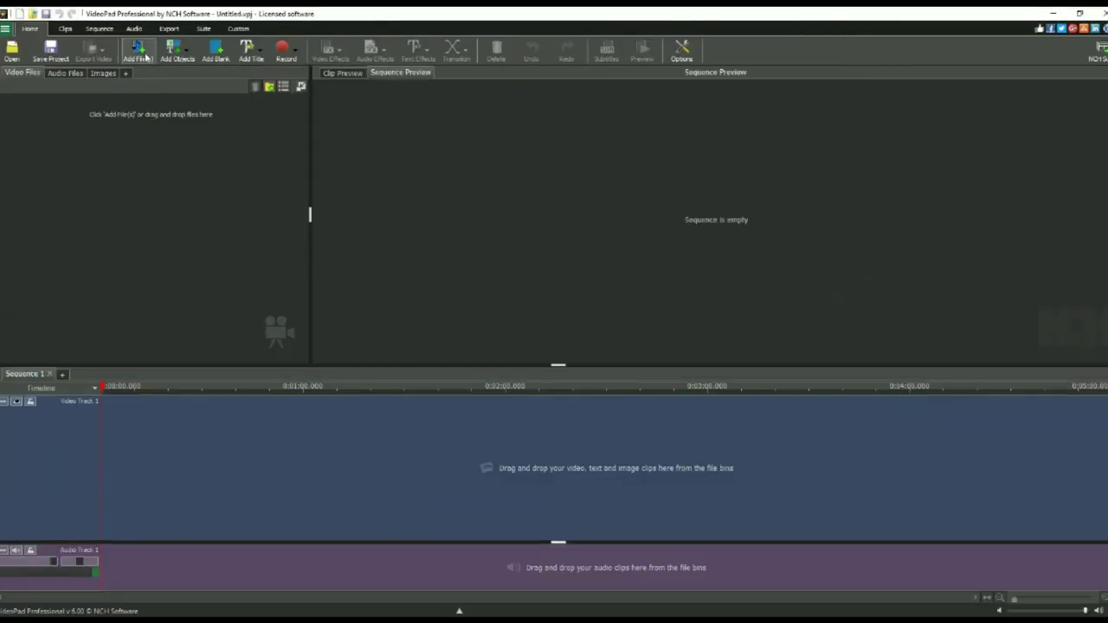
pyautogui.click(145, 55)
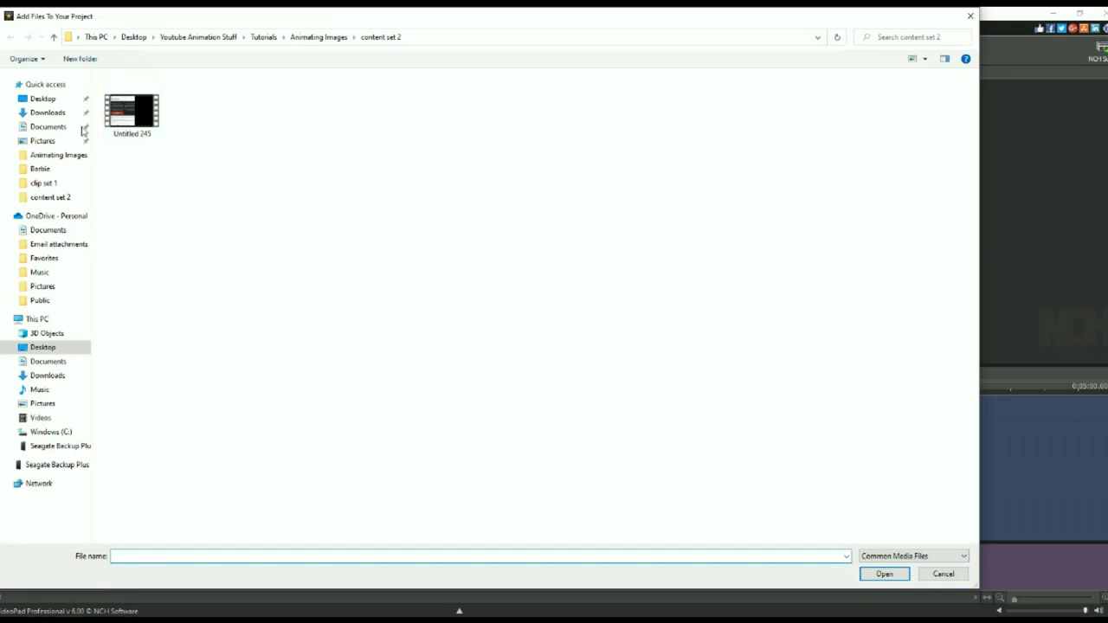
pyautogui.click(39, 169)
pyautogui.doubleClick(815, 109)
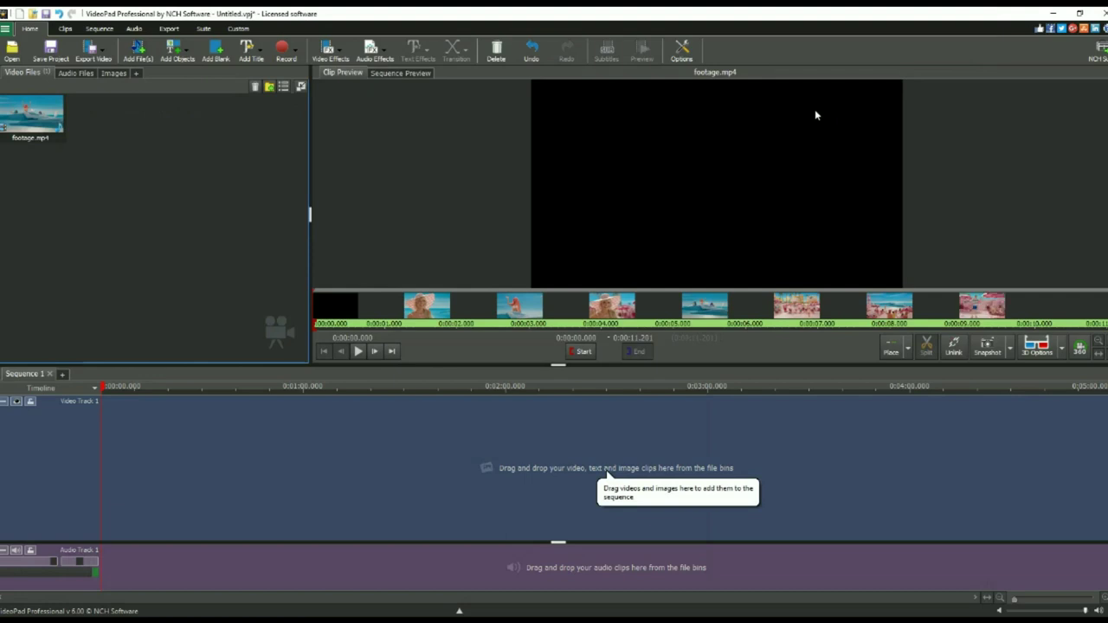
# Place footage.mp4 at the start of Video Track 1 and trim its end to about 8.2 seconds, on the wide beach shot
pyautogui.moveTo(32, 115); pyautogui.dragTo(122, 445)
pyautogui.click(816, 390)
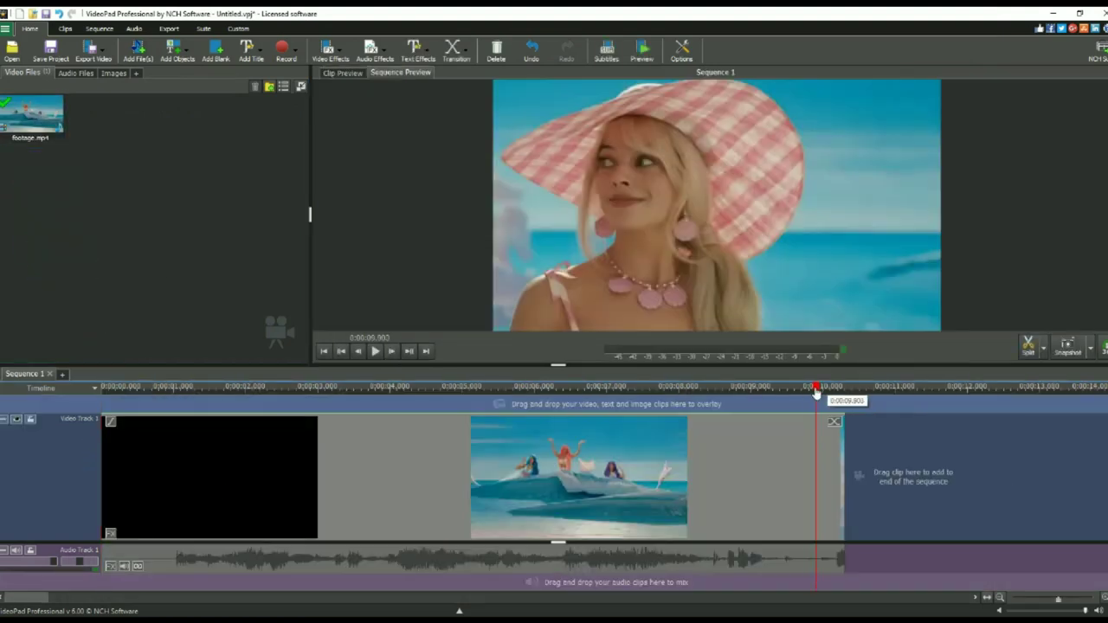
pyautogui.moveTo(705, 396); pyautogui.dragTo(689, 394)
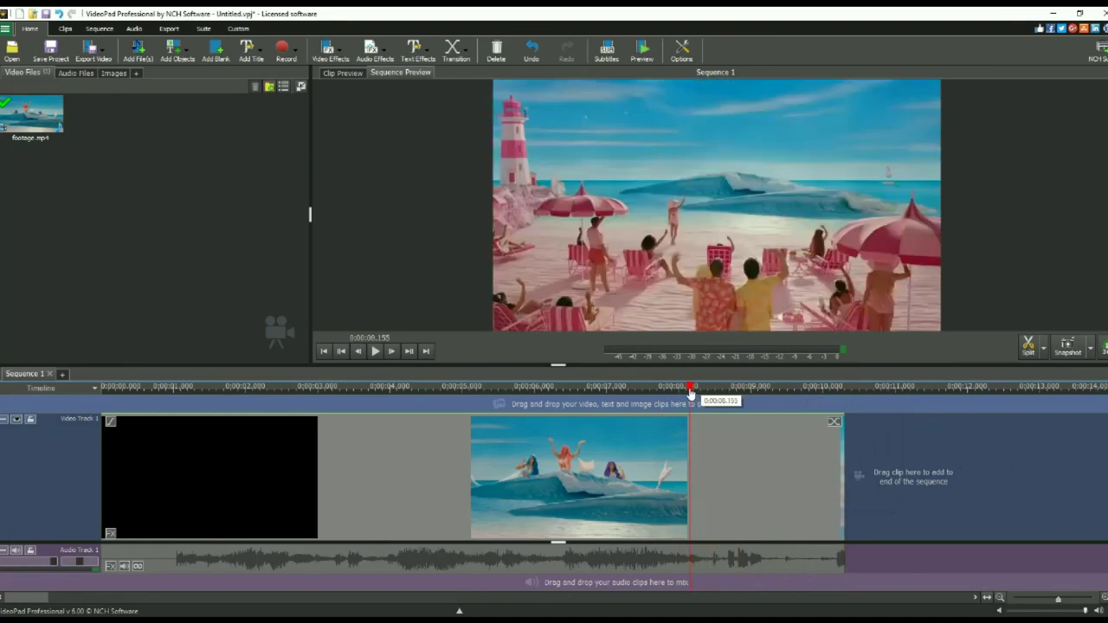
pyautogui.moveTo(843, 446); pyautogui.dragTo(693, 445)
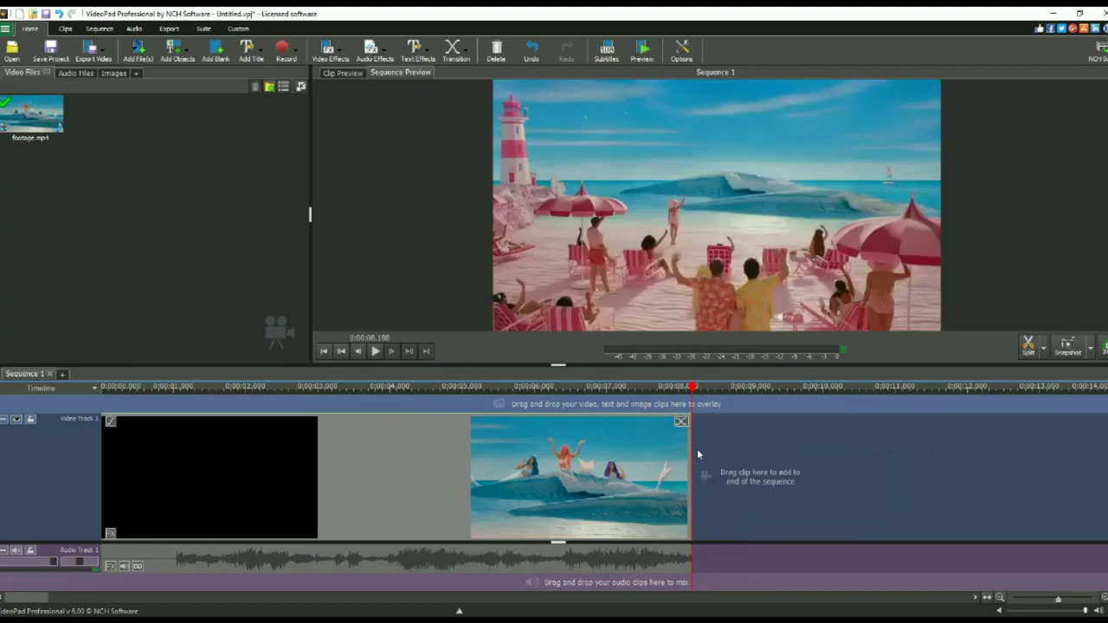
# Save the project and open the snapshot options for the beach frame at the playhead
pyautogui.click(52, 49)
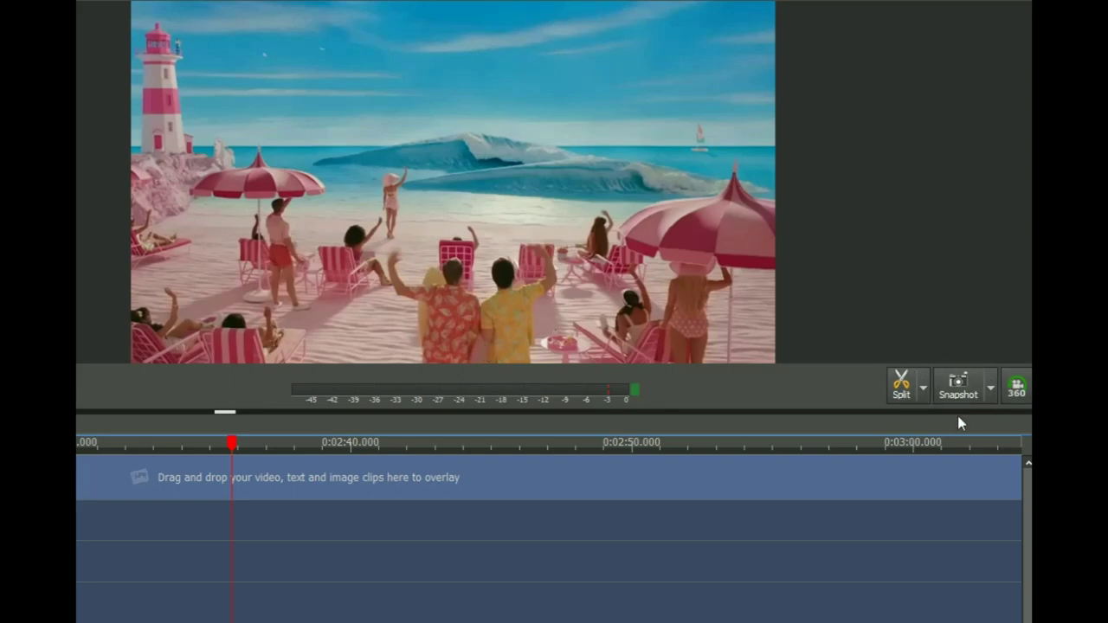
pyautogui.click(991, 384)
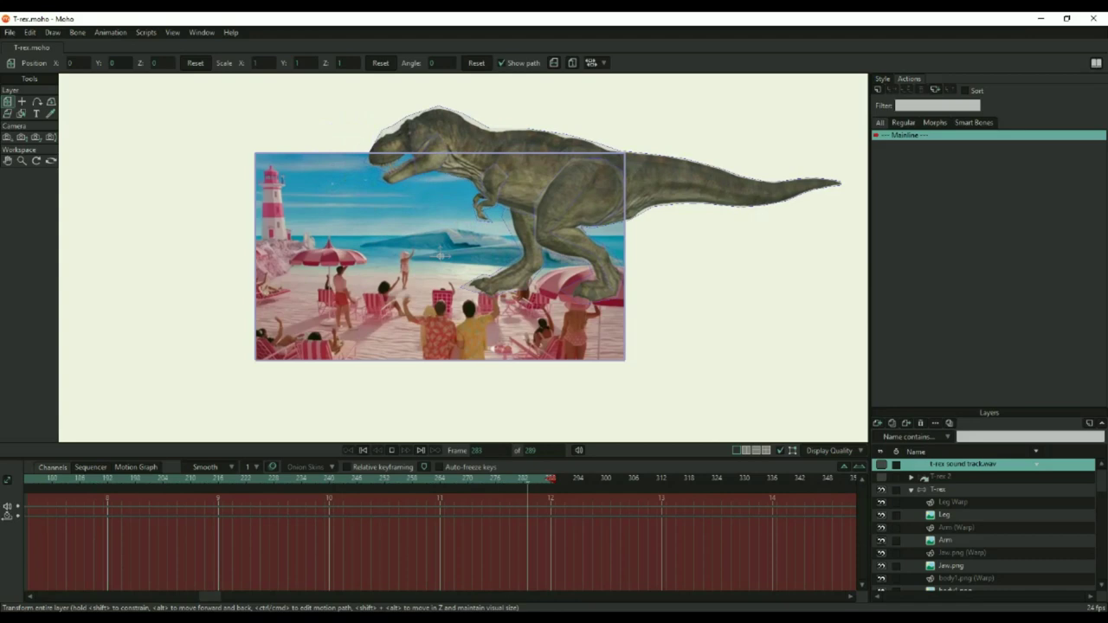
# Stop the preview playback of the T-rex animation over the beach scene in Moho
pyautogui.click(394, 451)
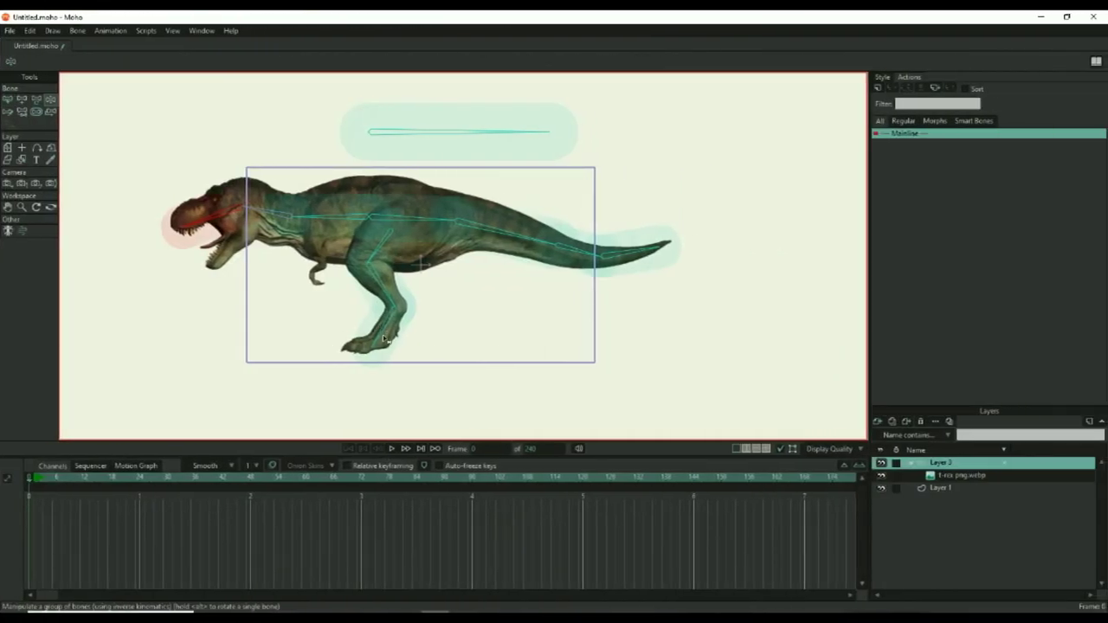
# Test how the T-rex image deforms by moving its leg and tail bones with the Manipulate Bones tool
pyautogui.moveTo(383, 339); pyautogui.dragTo(412, 377)
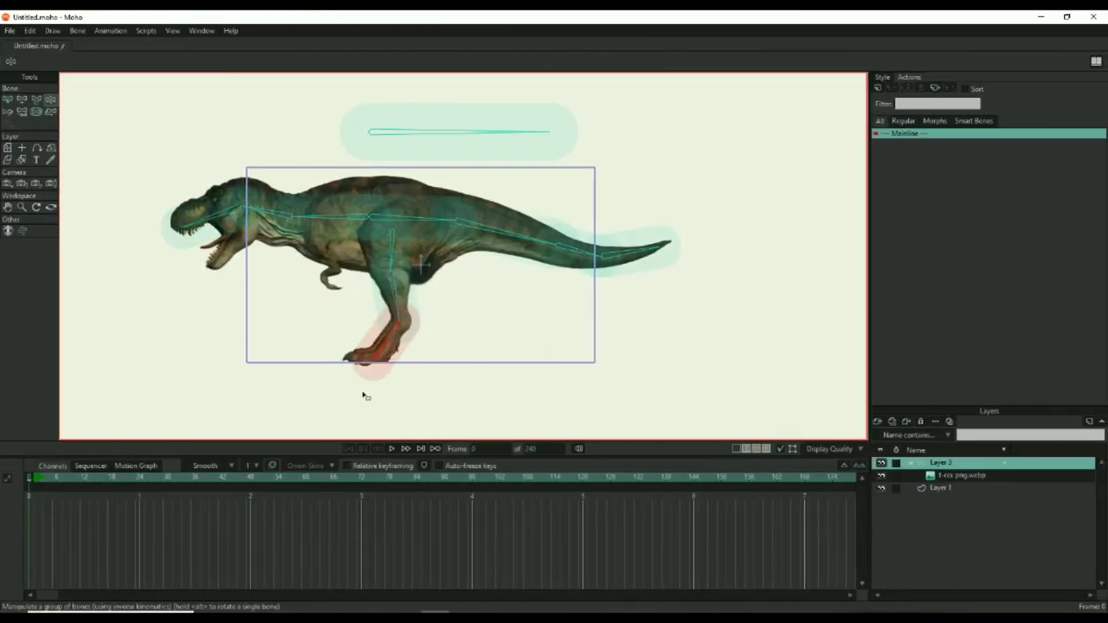
pyautogui.moveTo(363, 395); pyautogui.dragTo(370, 430)
pyautogui.press('b')
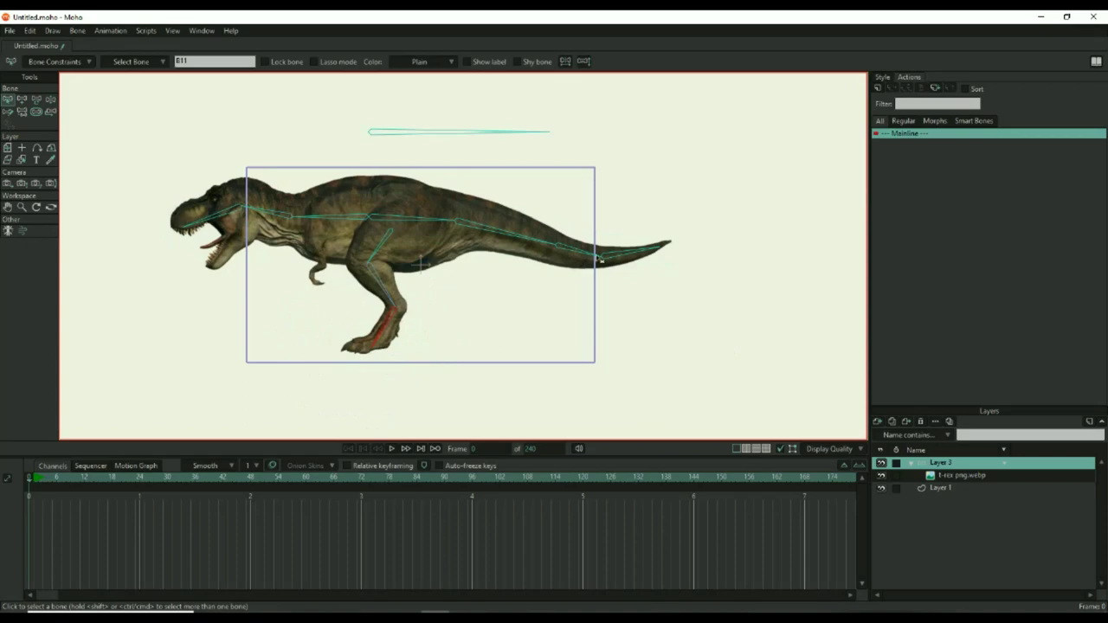
pyautogui.press('z')
pyautogui.moveTo(623, 235); pyautogui.dragTo(658, 280)
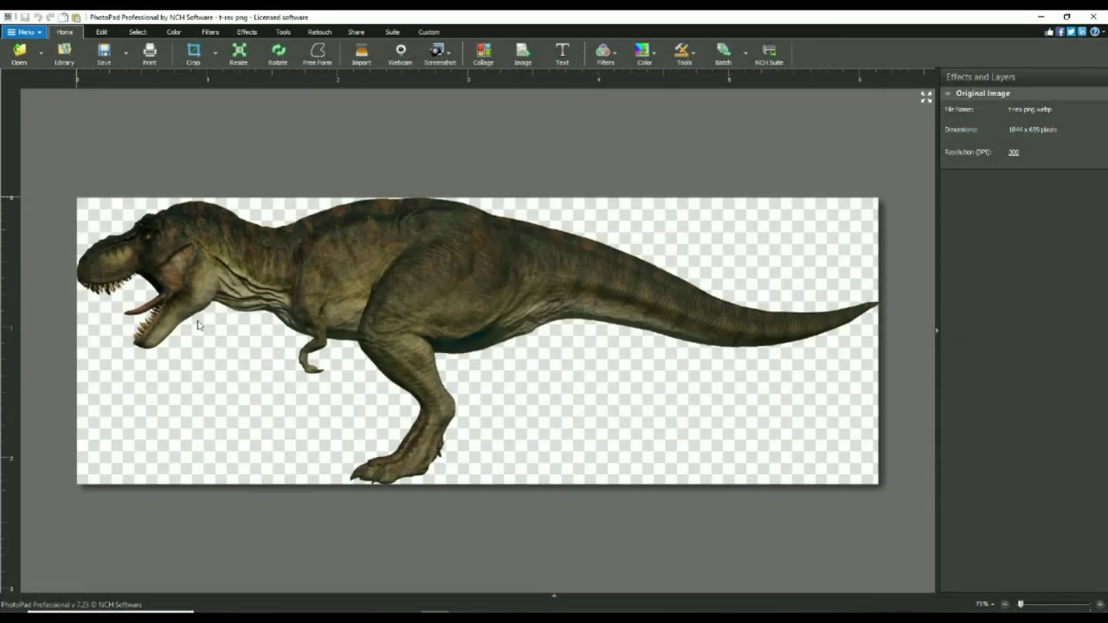
# In PhotoPad, isolate the T-rex's upper head, body and tail with a Polygon selection, erasing the lower jaw, arm and lower leg outside it
pyautogui.click(137, 32)
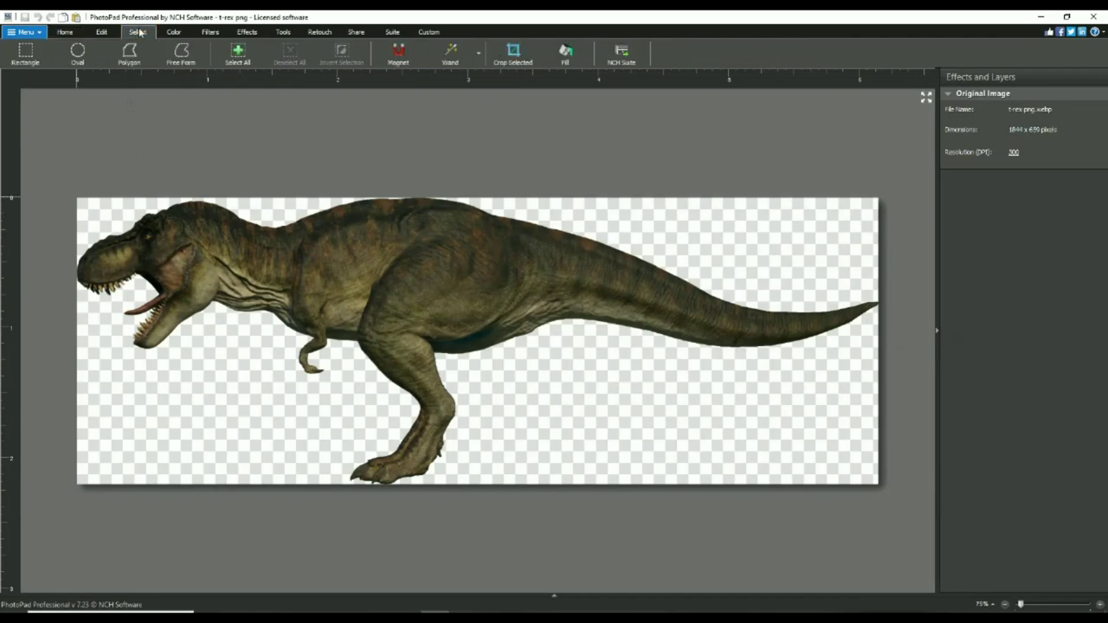
pyautogui.click(130, 54)
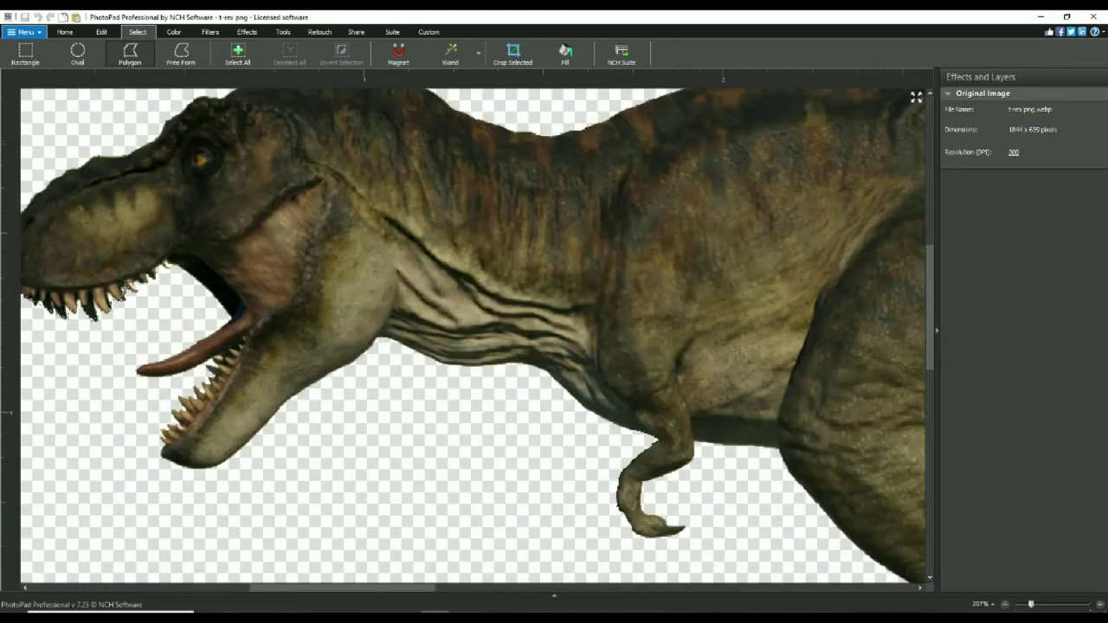
pyautogui.scroll(3, 118, 287)
pyautogui.click(184, 255)
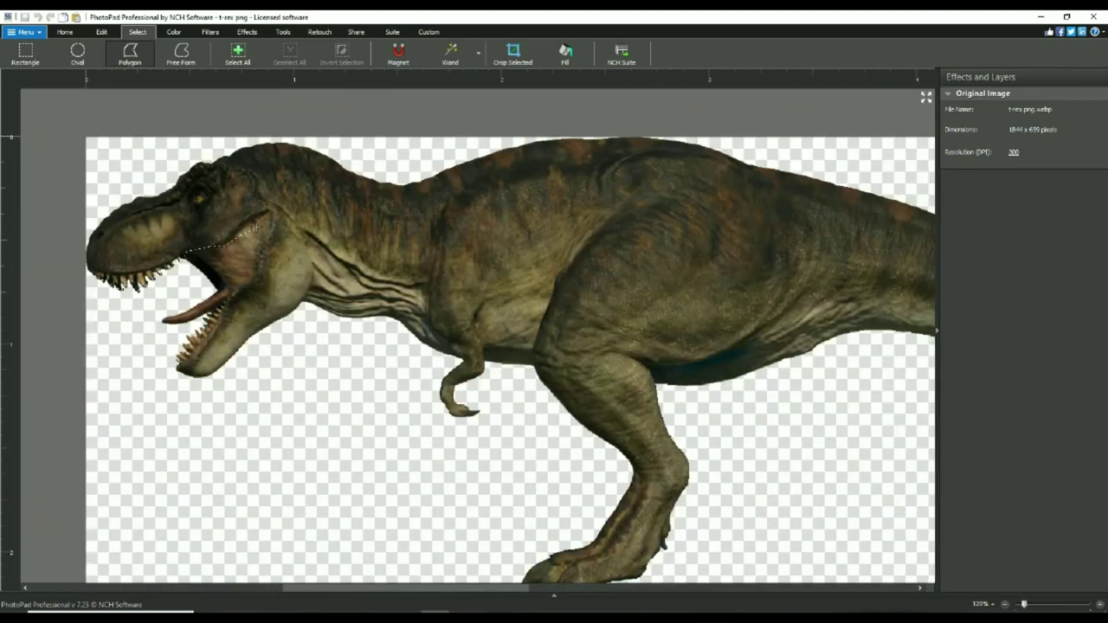
pyautogui.click(217, 254)
pyautogui.click(257, 254)
pyautogui.click(304, 300)
pyautogui.click(343, 318)
pyautogui.click(386, 318)
pyautogui.click(484, 363)
pyautogui.click(667, 386)
pyautogui.click(747, 375)
pyautogui.scroll(-4, 748, 375)
pyautogui.click(537, 327)
pyautogui.click(568, 331)
pyautogui.click(694, 339)
pyautogui.click(612, 303)
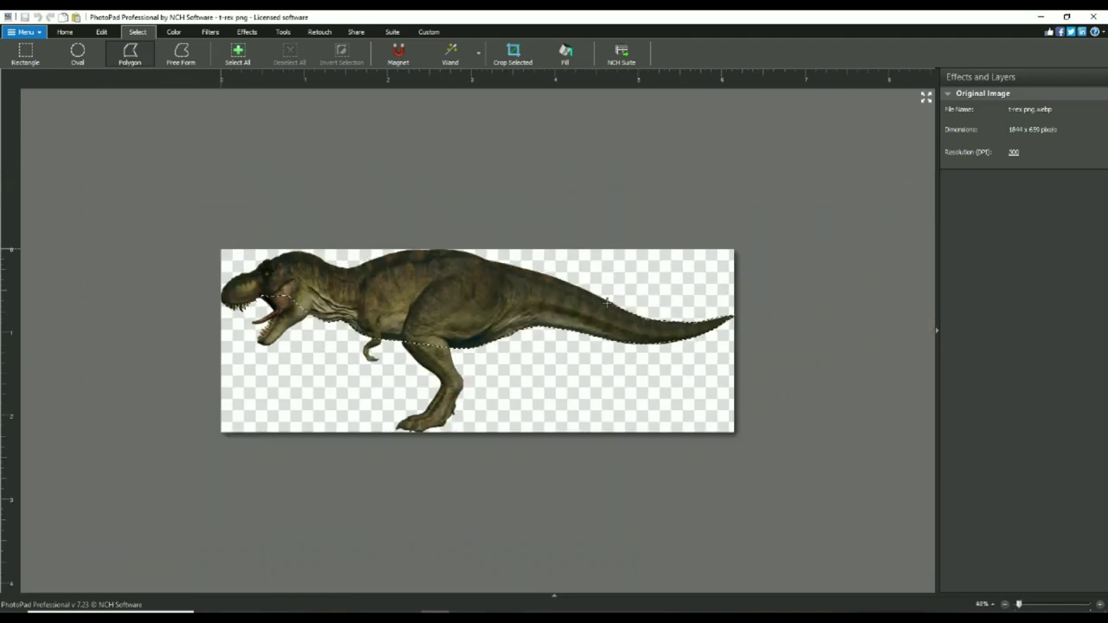
pyautogui.click(571, 282)
pyautogui.click(487, 259)
pyautogui.click(387, 256)
pyautogui.click(325, 261)
pyautogui.click(271, 257)
pyautogui.scroll(2, 261, 258)
pyautogui.click(81, 222)
pyautogui.click(48, 236)
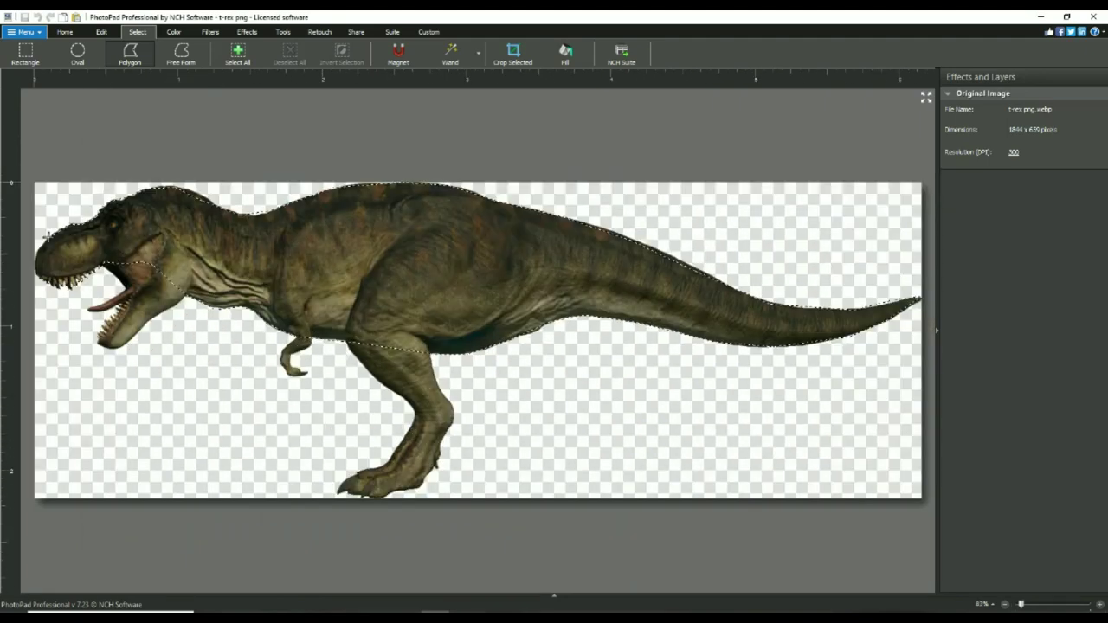
pyautogui.click(36, 271)
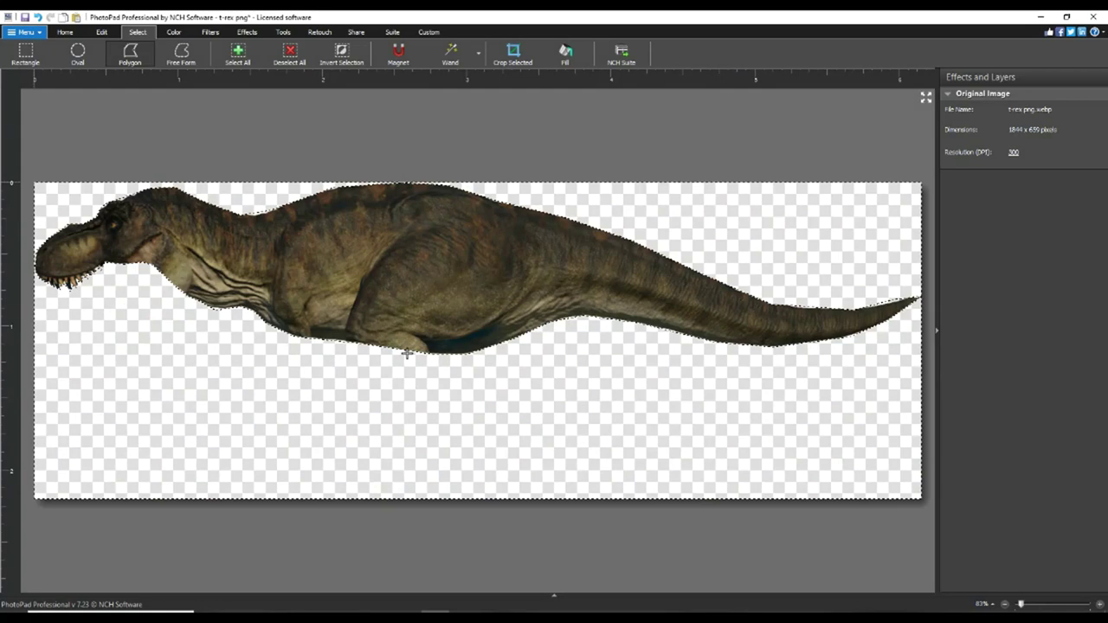
# Undo the body cutout and outline the T-rex's thigh and lower leg with a Polygon selection
pyautogui.hotkey('ctrl', 'z')
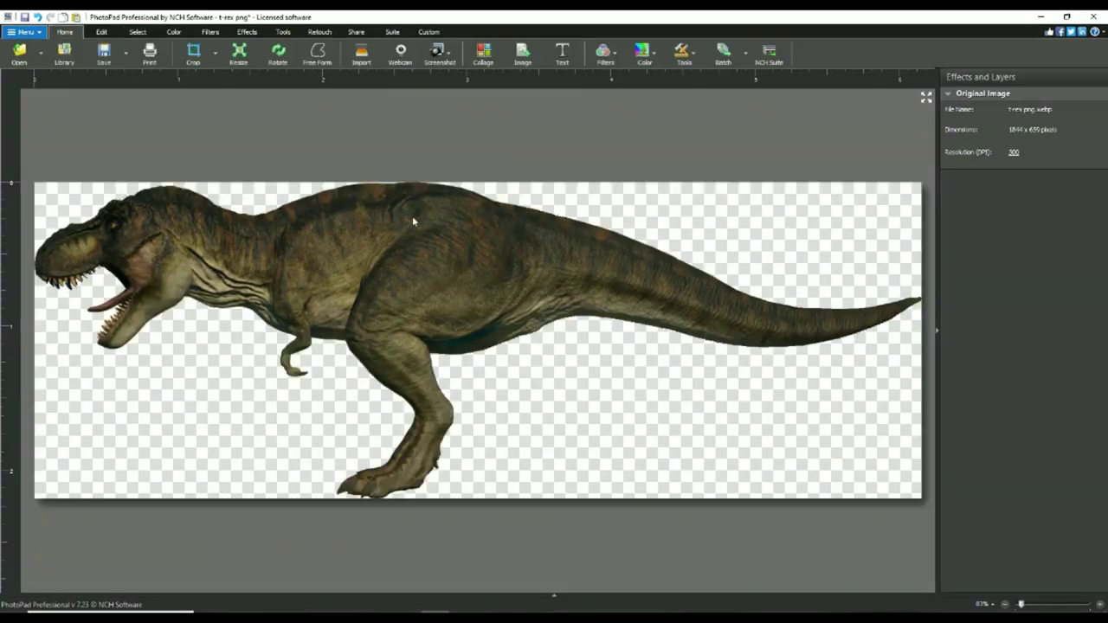
pyautogui.click(137, 32)
pyautogui.click(128, 56)
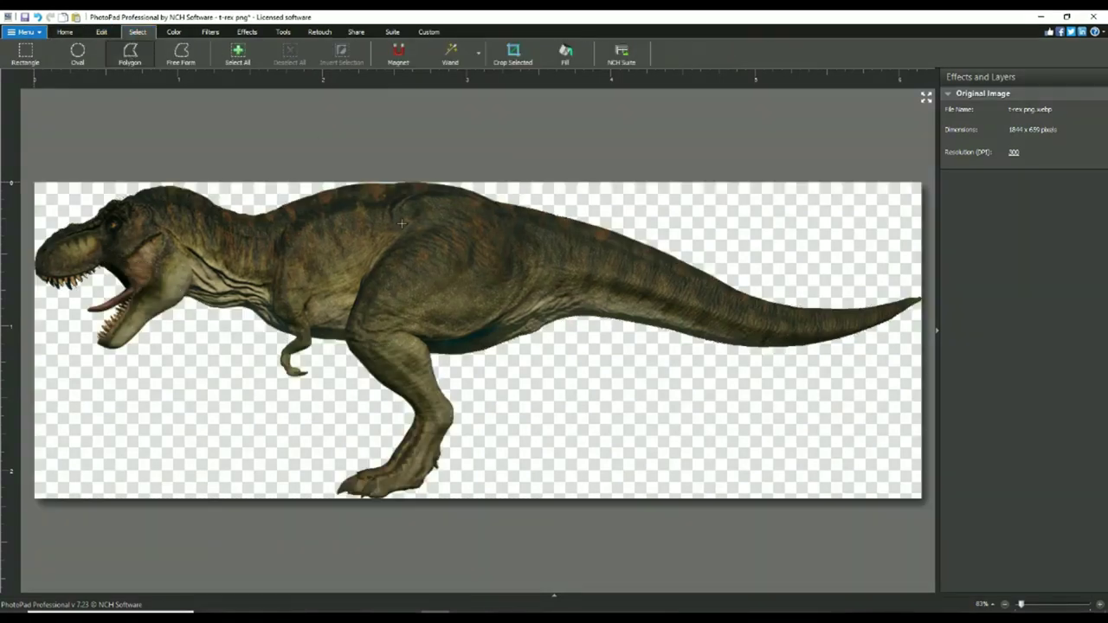
pyautogui.click(376, 262)
pyautogui.click(354, 298)
pyautogui.click(346, 335)
pyautogui.click(362, 369)
pyautogui.click(391, 392)
pyautogui.moveTo(413, 408)
pyautogui.mouseDown()
pyautogui.moveTo(389, 463)
pyautogui.moveTo(362, 467)
pyautogui.moveTo(334, 492)
pyautogui.moveTo(421, 488)
pyautogui.moveTo(456, 423)
pyautogui.moveTo(424, 343)
pyautogui.moveTo(495, 316)
pyautogui.mouseUp()
pyautogui.moveTo(517, 281)
pyautogui.mouseDown()
pyautogui.moveTo(511, 236)
pyautogui.moveTo(488, 226)
pyautogui.moveTo(494, 214)
pyautogui.moveTo(409, 226)
pyautogui.mouseUp()
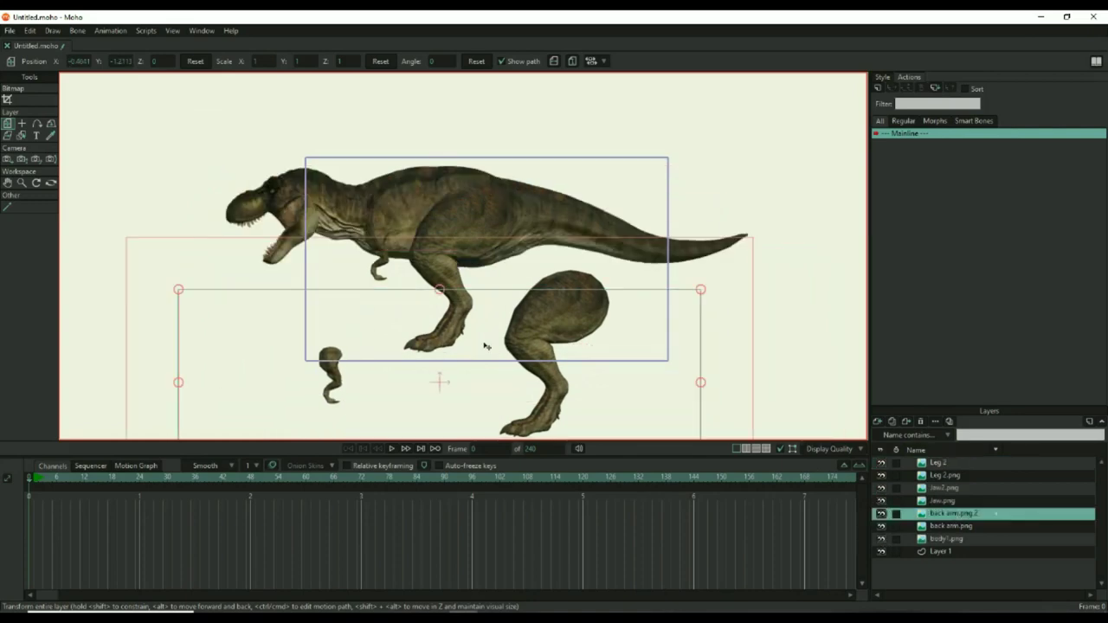
# In Moho, move the back arm.png 2 image beside the T-rex's front arm and place its layer below body1.png
pyautogui.moveTo(389, 393); pyautogui.dragTo(424, 281)
pyautogui.moveTo(943, 514); pyautogui.dragTo(945, 544)
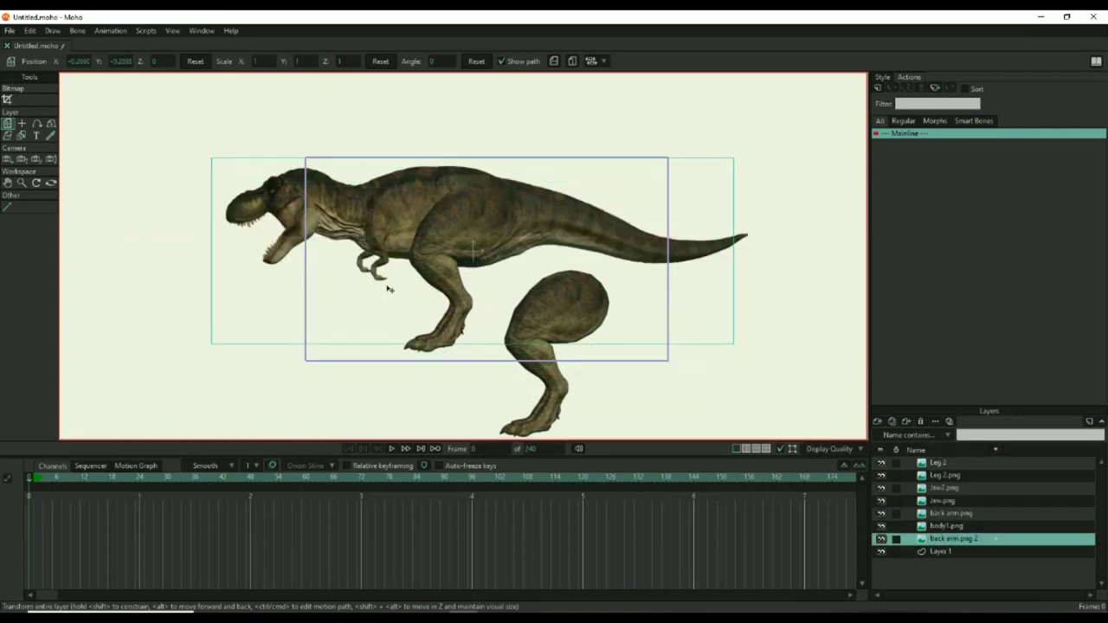
# Move the Leg 2 image behind the T-rex's hip as the back leg and reorder its layer below back arm.png 2
pyautogui.click(952, 462)
pyautogui.moveTo(504, 337); pyautogui.dragTo(416, 318)
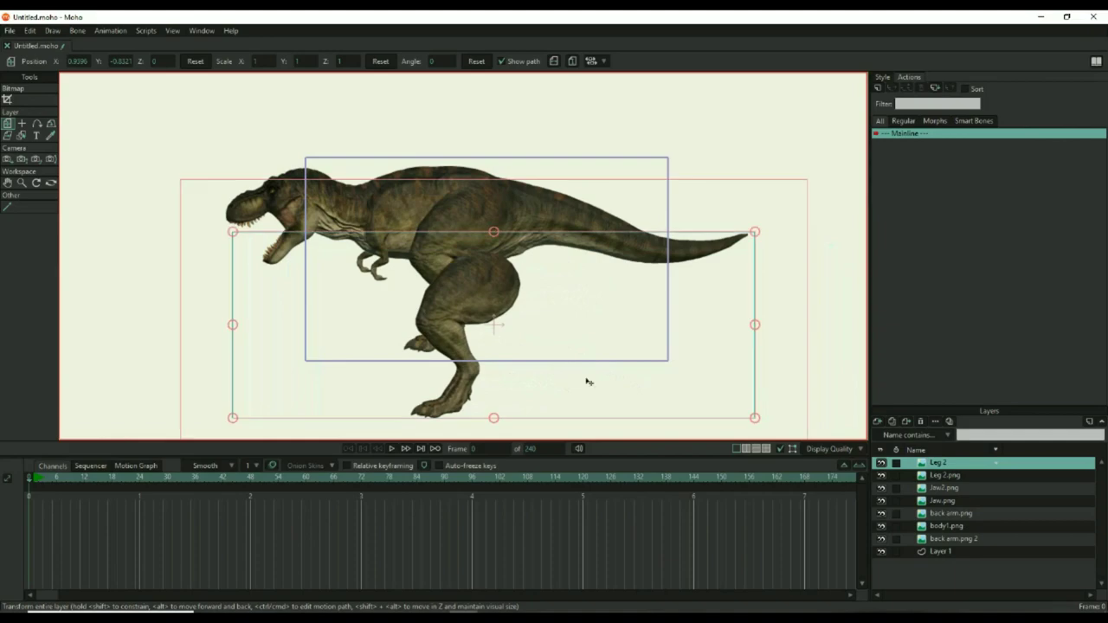
pyautogui.moveTo(943, 462); pyautogui.dragTo(943, 545)
pyautogui.moveTo(584, 367); pyautogui.dragTo(549, 287)
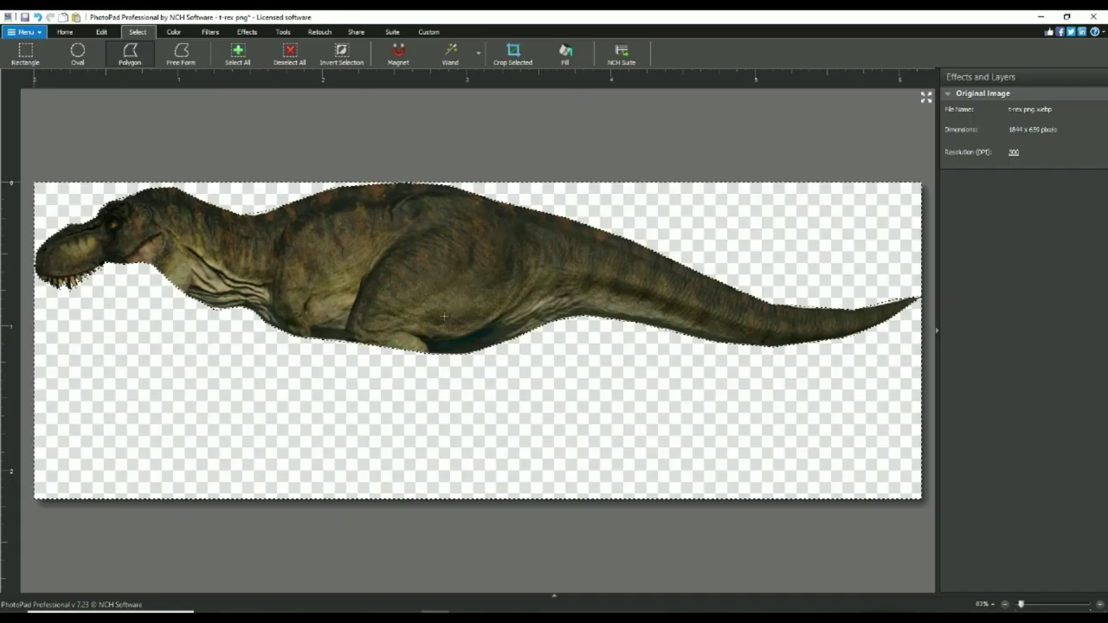
# Switch to PhotoPad and save the isolated T-rex body cutout
pyautogui.click(65, 31)
pyautogui.click(126, 53)
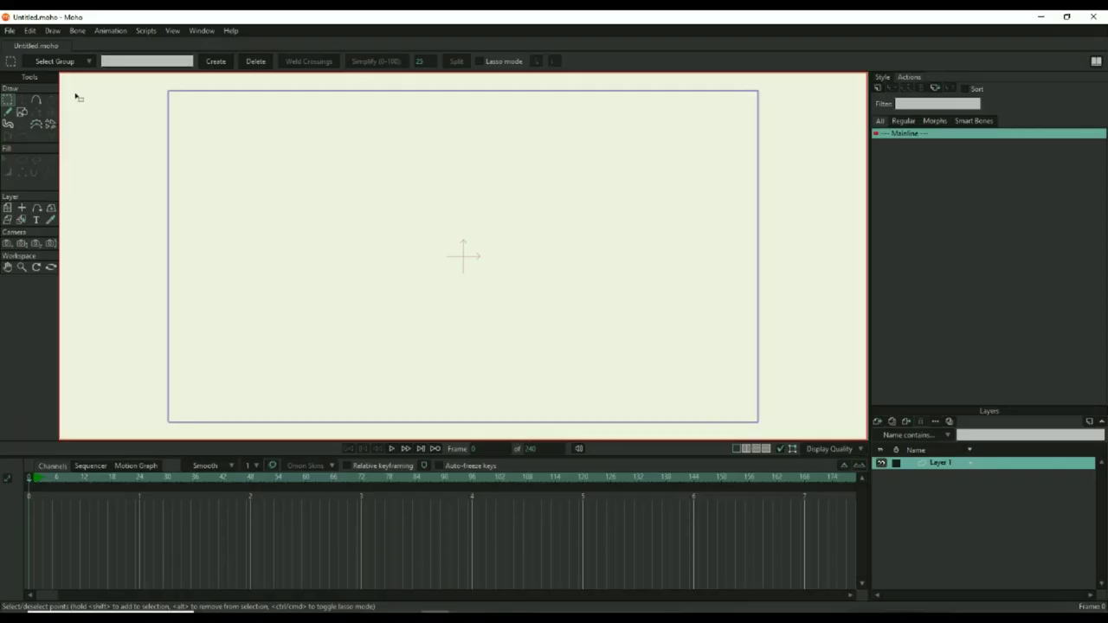
# In a new Moho document, import the back arm, back leg, body1, Jaw, Jaw2 and Leg 2 images from the T-rex folder
pyautogui.click(10, 30)
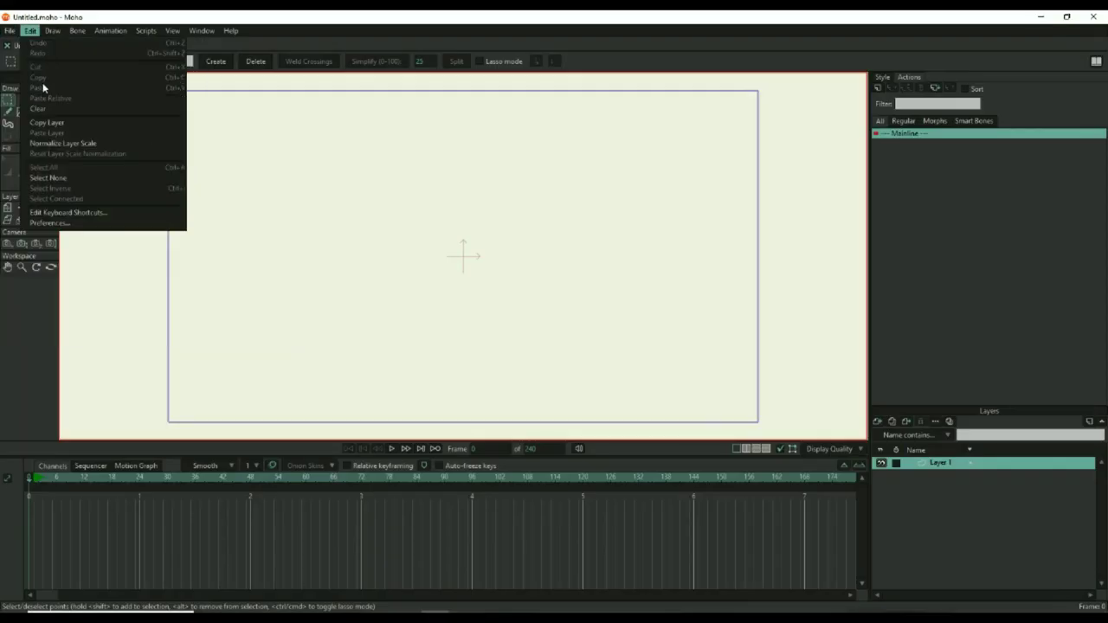
pyautogui.moveTo(173, 216)
pyautogui.click(241, 256)
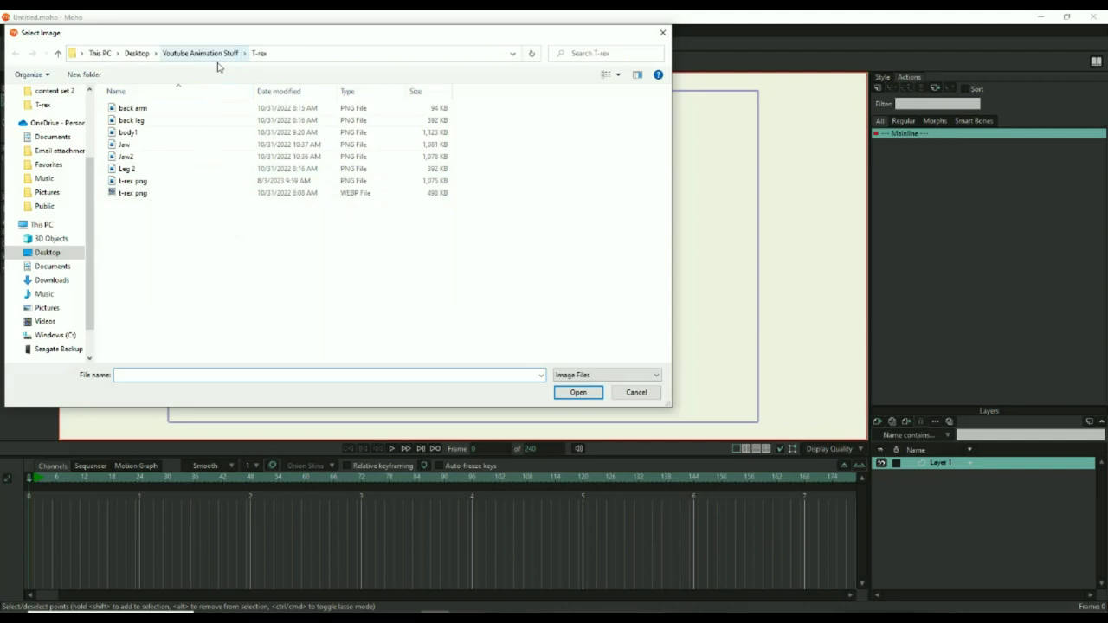
pyautogui.click(132, 108)
pyautogui.keyDown('ctrl'); pyautogui.click(130, 121); pyautogui.keyUp('ctrl')
pyautogui.keyDown('ctrl'); pyautogui.click(127, 132); pyautogui.keyUp('ctrl')
pyautogui.keyDown('ctrl'); pyautogui.click(123, 144); pyautogui.keyUp('ctrl')
pyautogui.keyDown('ctrl'); pyautogui.click(125, 157); pyautogui.keyUp('ctrl')
pyautogui.keyDown('ctrl'); pyautogui.click(126, 169); pyautogui.keyUp('ctrl')
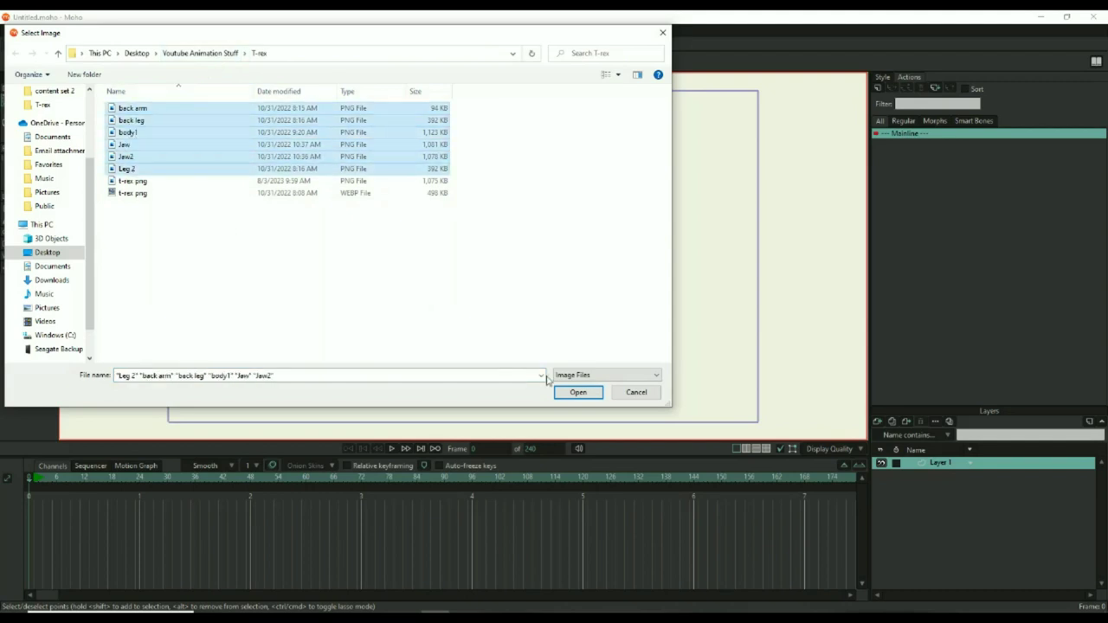
pyautogui.click(578, 392)
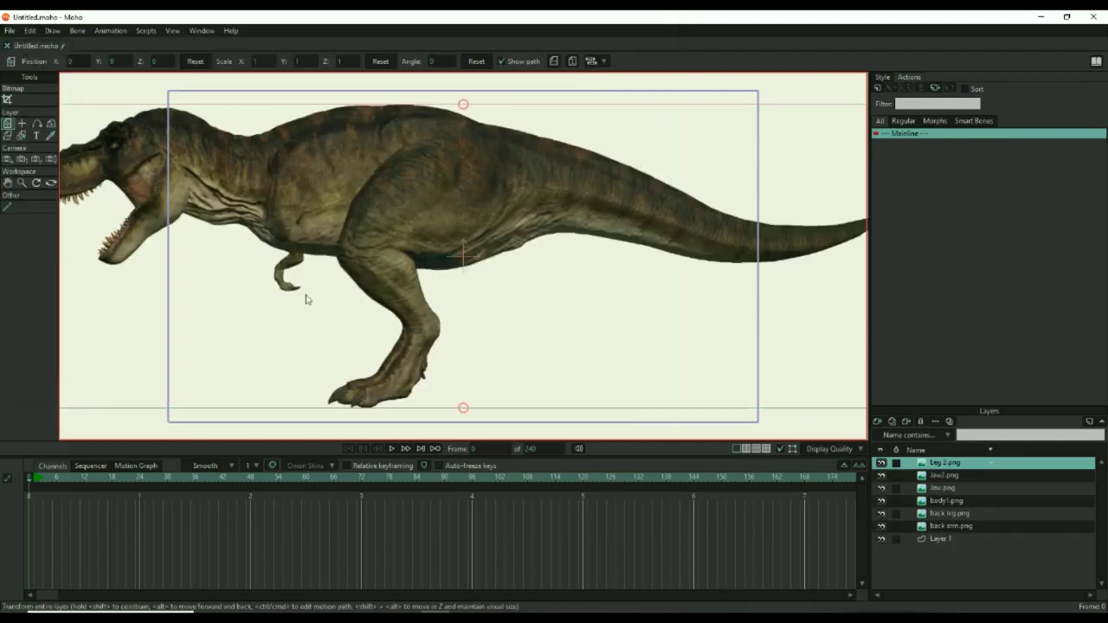
# Hide the Jaw2, Jaw, back arm and body1 image layers so only the leg image is shown
pyautogui.scroll(-3, 265, 342)
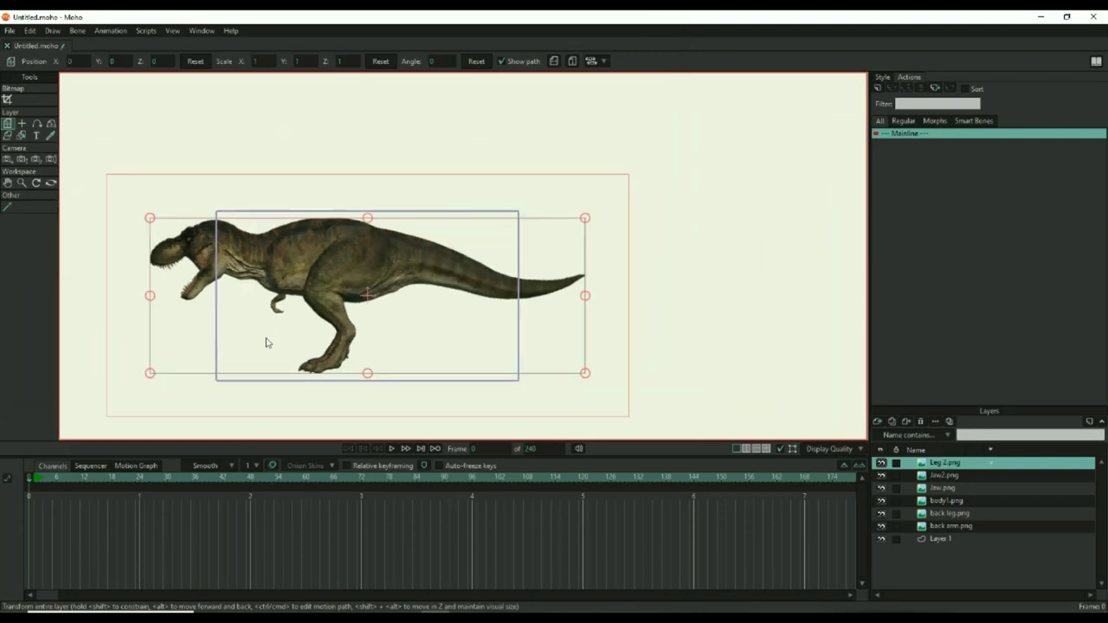
pyautogui.moveTo(298, 339); pyautogui.dragTo(378, 301)
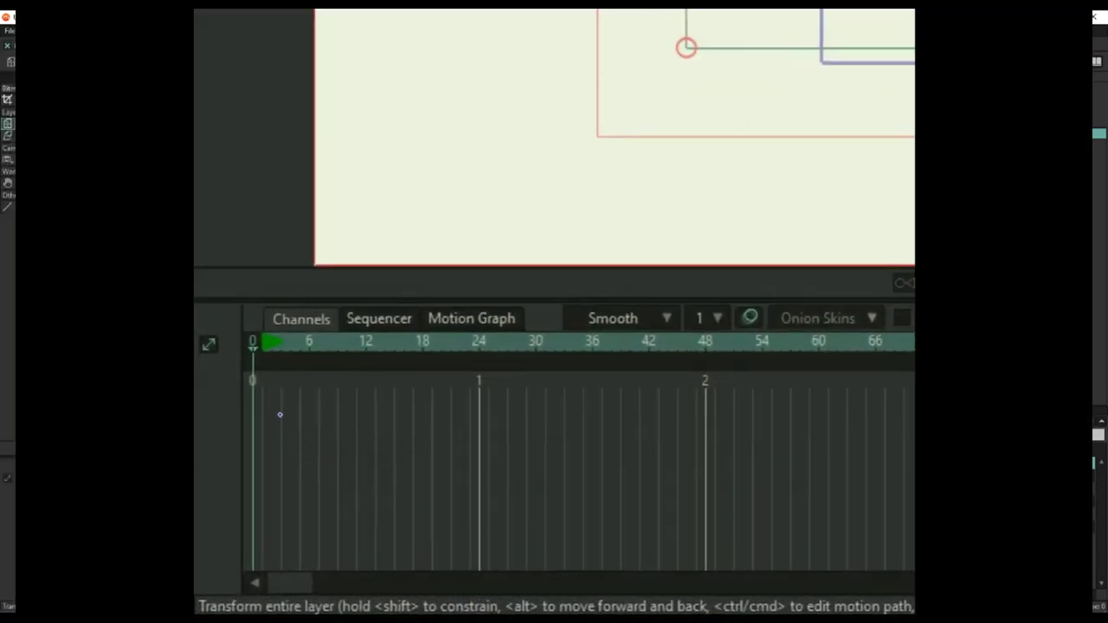
pyautogui.moveTo(240, 321)
pyautogui.mouseDown()
pyautogui.moveTo(286, 319)
pyautogui.moveTo(249, 372)
pyautogui.moveTo(224, 328)
pyautogui.moveTo(266, 315)
pyautogui.mouseUp()
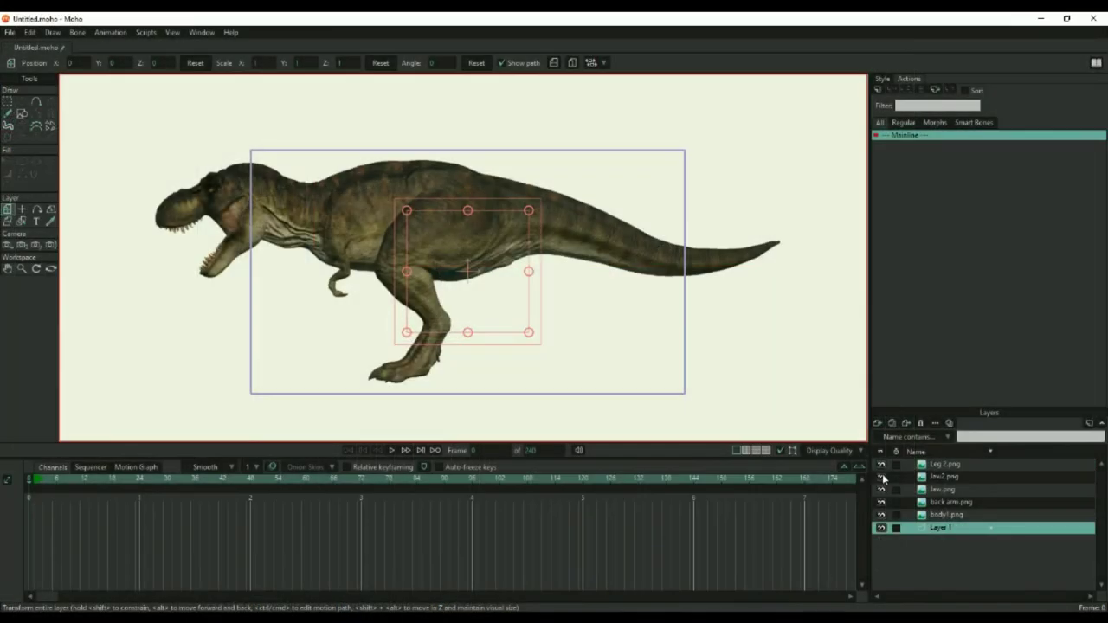
pyautogui.moveTo(882, 476); pyautogui.dragTo(881, 520)
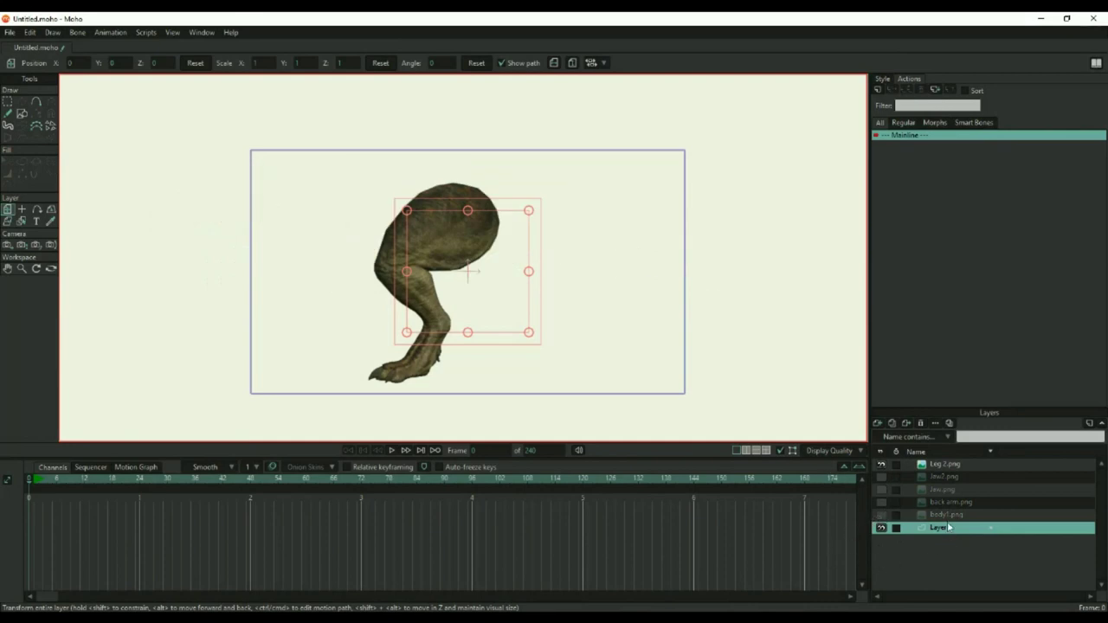
# Create a Smart Warp layer from the Leg 2.png image layer
pyautogui.click(969, 466)
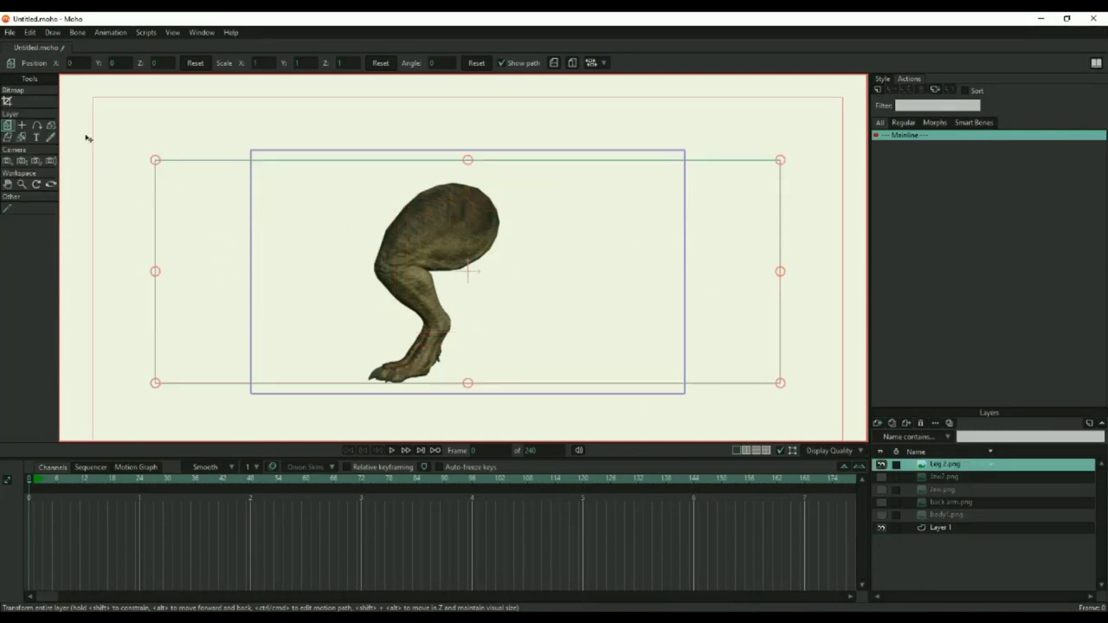
pyautogui.click(52, 32)
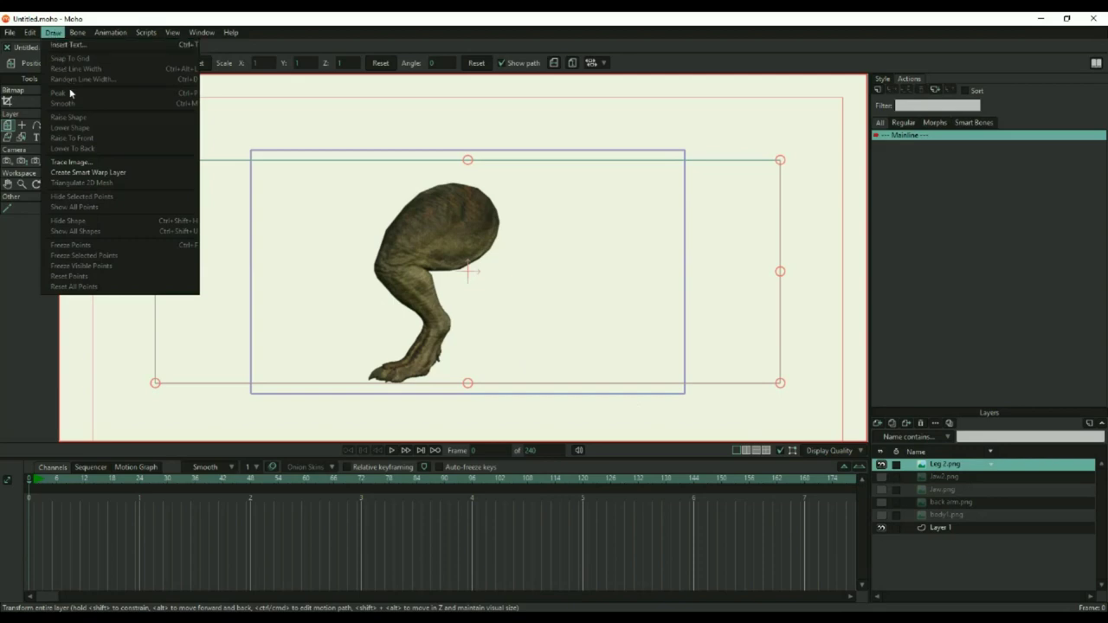
pyautogui.click(71, 173)
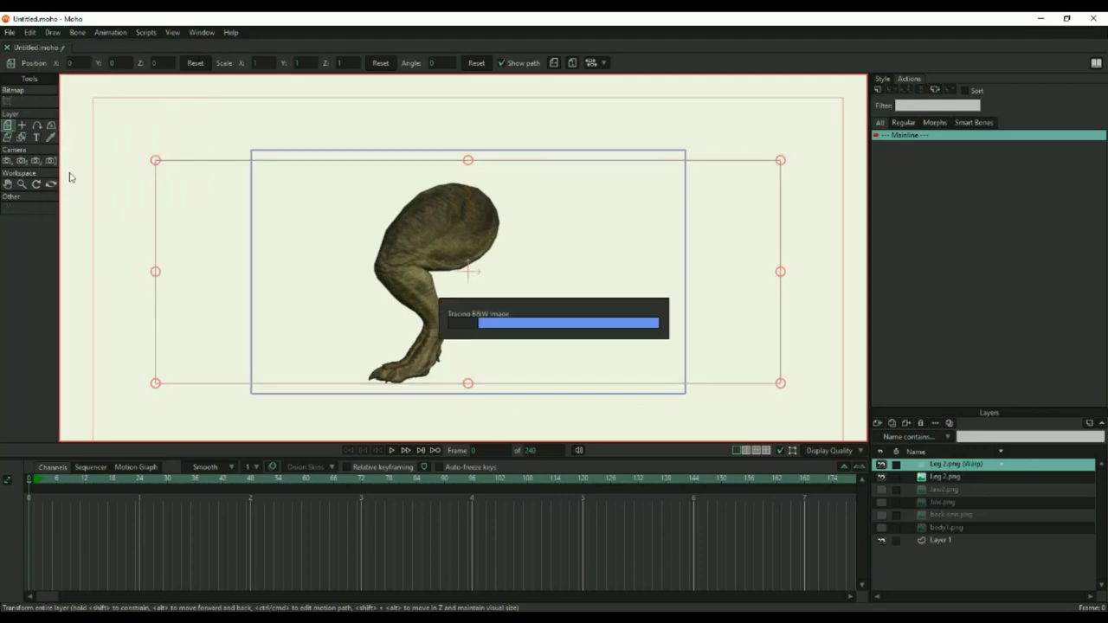
# On frame 1, move the warp mesh point beneath the thigh slightly down to test how the leg image deforms
pyautogui.press('t')
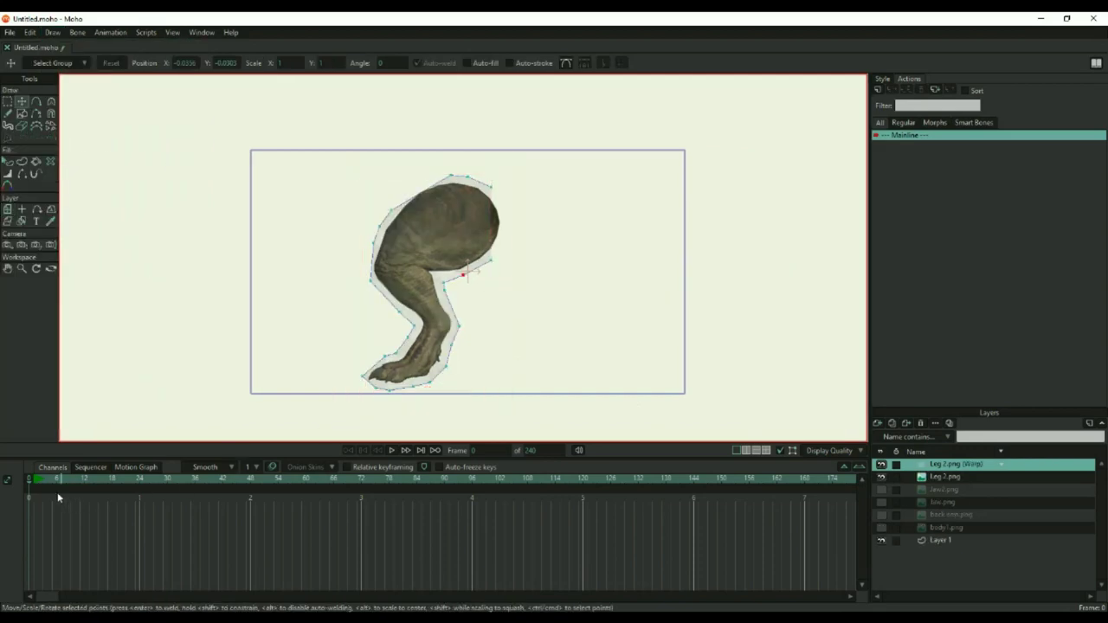
pyautogui.click(38, 481)
pyautogui.click(36, 482)
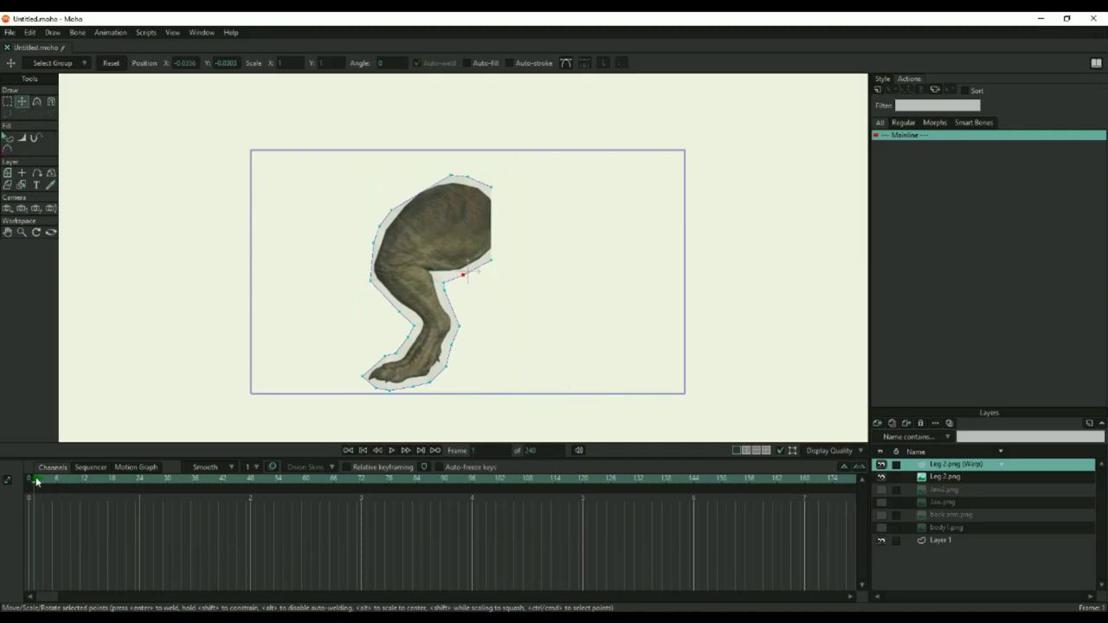
pyautogui.moveTo(460, 280)
pyautogui.mouseDown()
pyautogui.moveTo(474, 292)
pyautogui.moveTo(466, 286)
pyautogui.mouseUp()
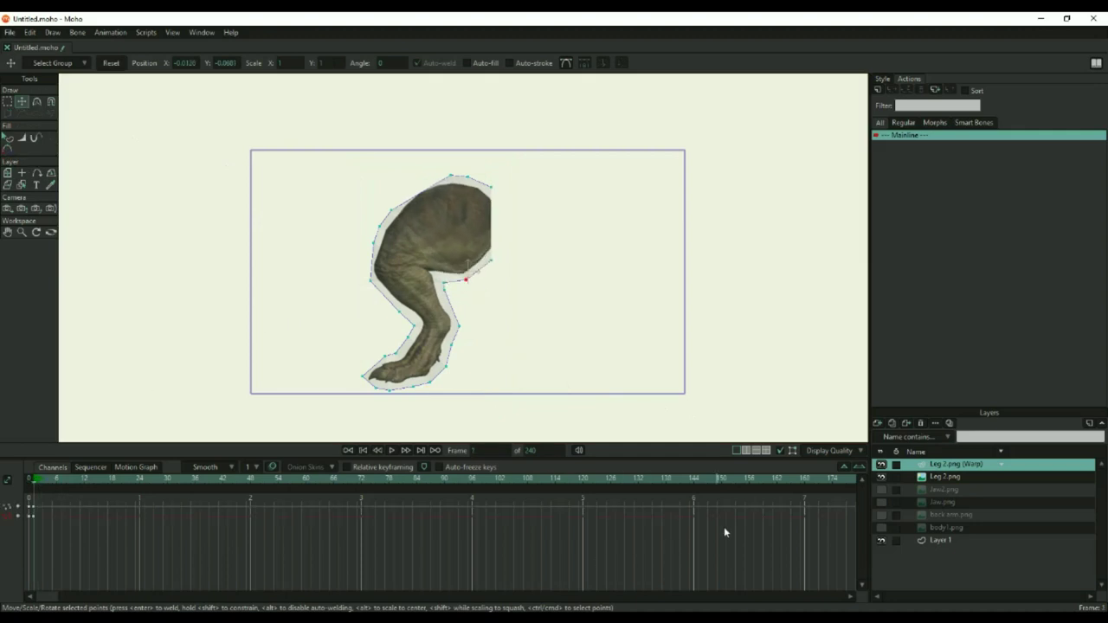
# In the Leg 2.png layer's image settings, apply Warp using bones and choose Leg 2.png (Warp) as the smart warp layer
pyautogui.doubleClick(959, 477)
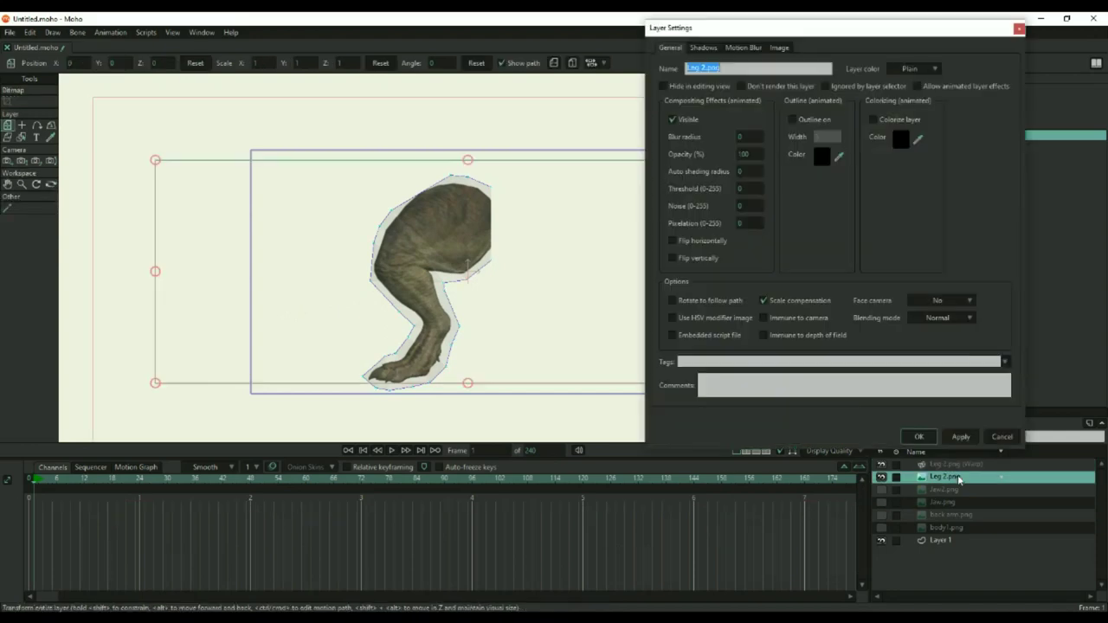
pyautogui.click(779, 48)
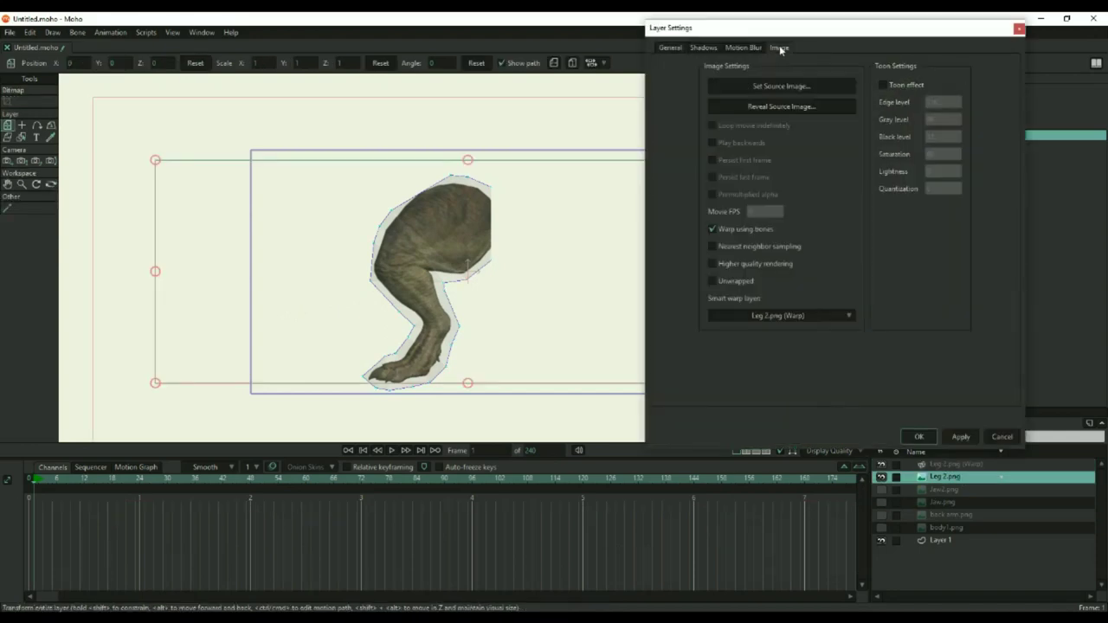
pyautogui.click(711, 228)
pyautogui.click(849, 316)
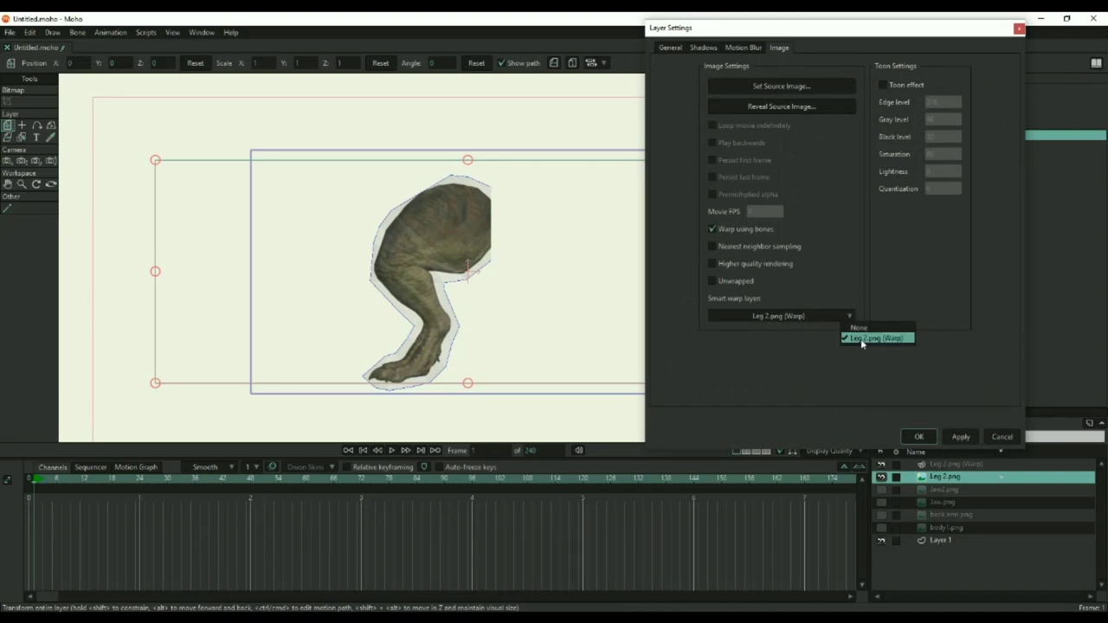
pyautogui.click(862, 338)
pyautogui.press('Return')
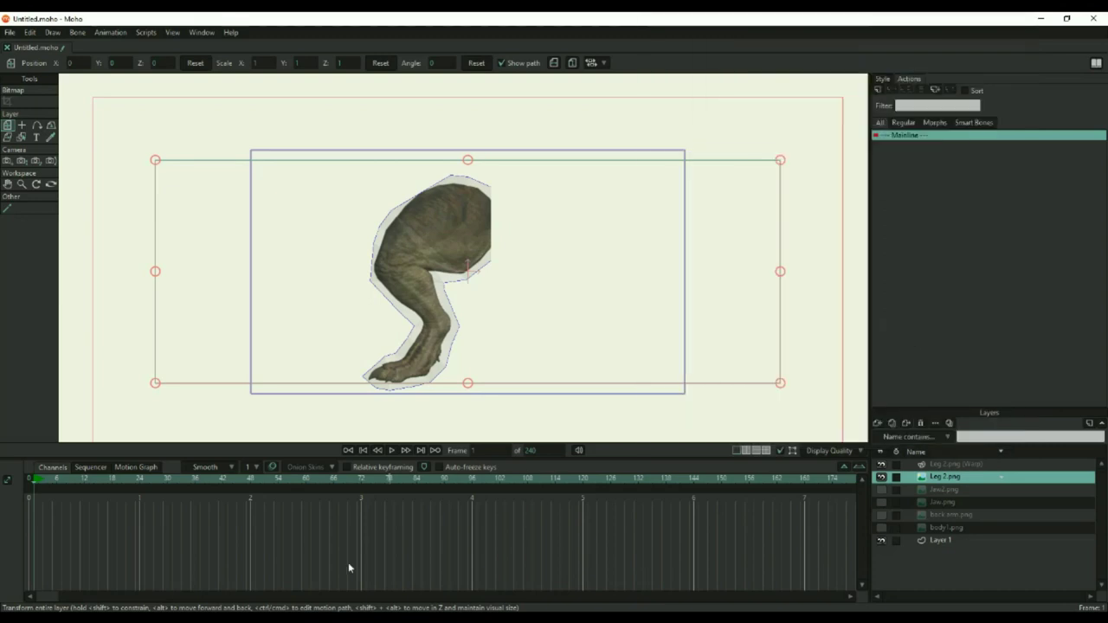
# Return to frame 0 and pull the Leg 2.png (Warp) mesh points under the thigh and behind the lower leg closer to the image
pyautogui.moveTo(37, 482); pyautogui.dragTo(28, 482)
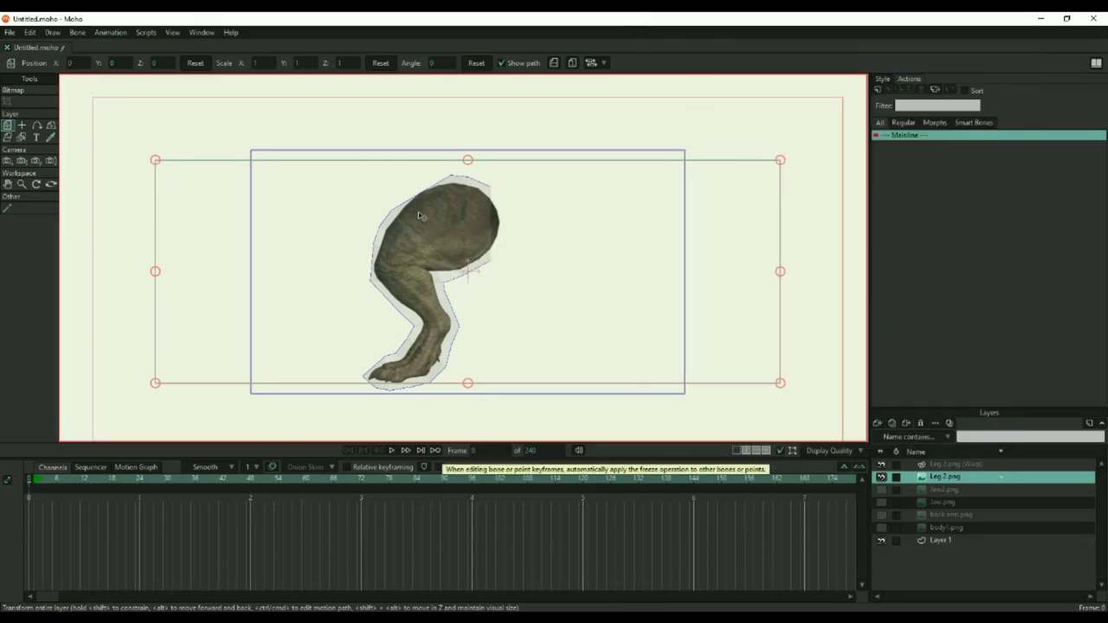
pyautogui.click(944, 465)
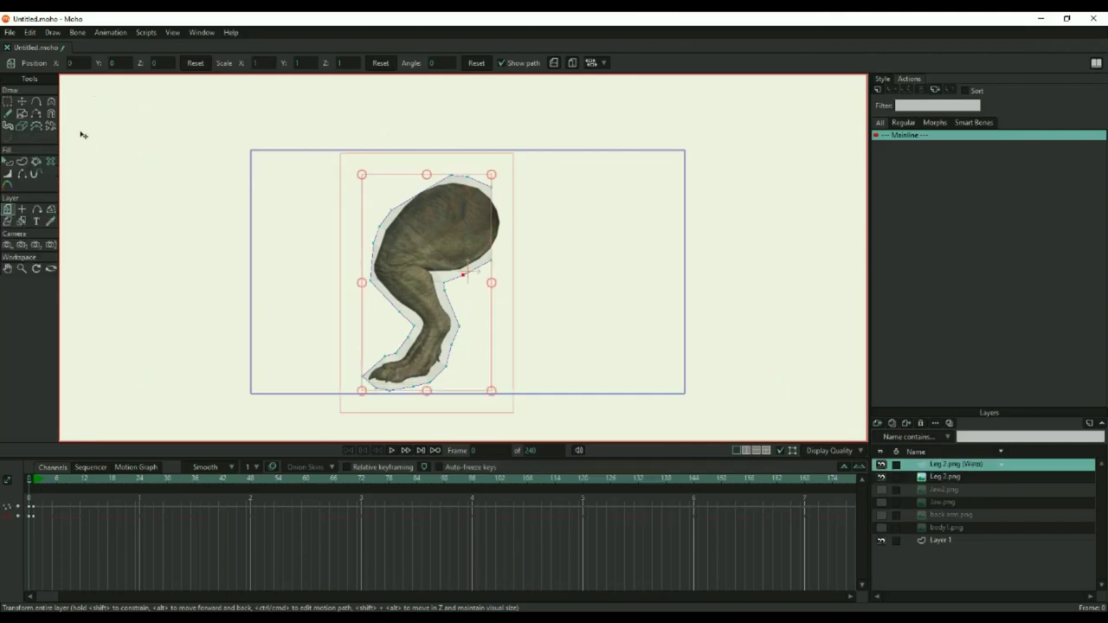
pyautogui.press('t')
pyautogui.moveTo(465, 279); pyautogui.dragTo(446, 354)
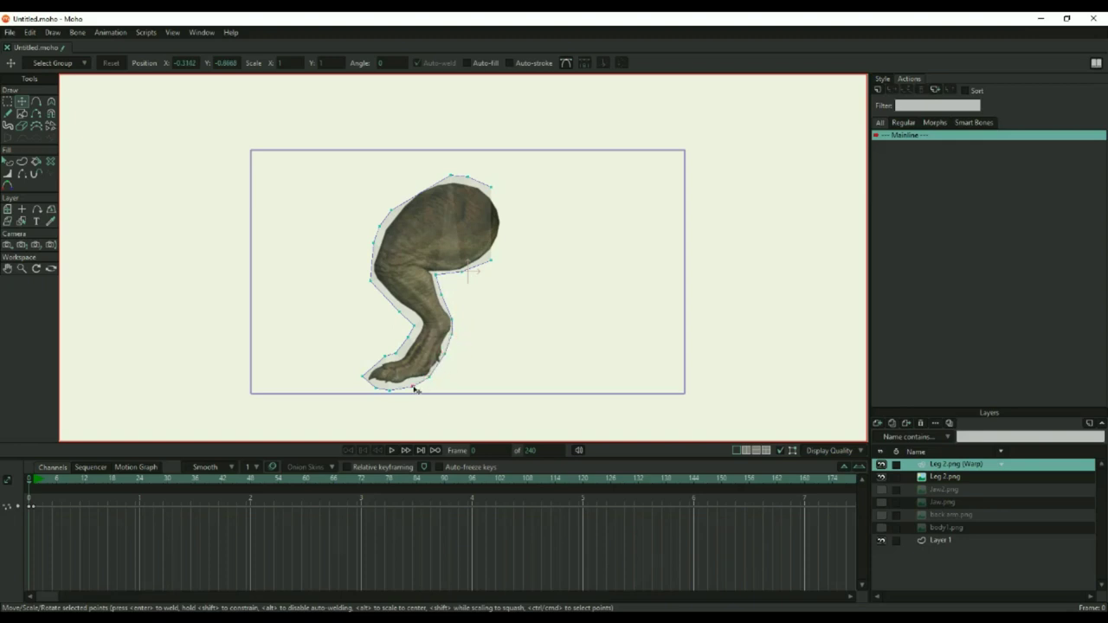
# Fit the warp mesh points around the thigh and the front of the lower leg, adding a point along the shin
pyautogui.moveTo(451, 176); pyautogui.dragTo(507, 226)
pyautogui.moveTo(392, 210); pyautogui.dragTo(373, 269)
pyautogui.moveTo(398, 311); pyautogui.dragTo(419, 334)
pyautogui.press('a')
pyautogui.click(395, 303)
pyautogui.press('t')
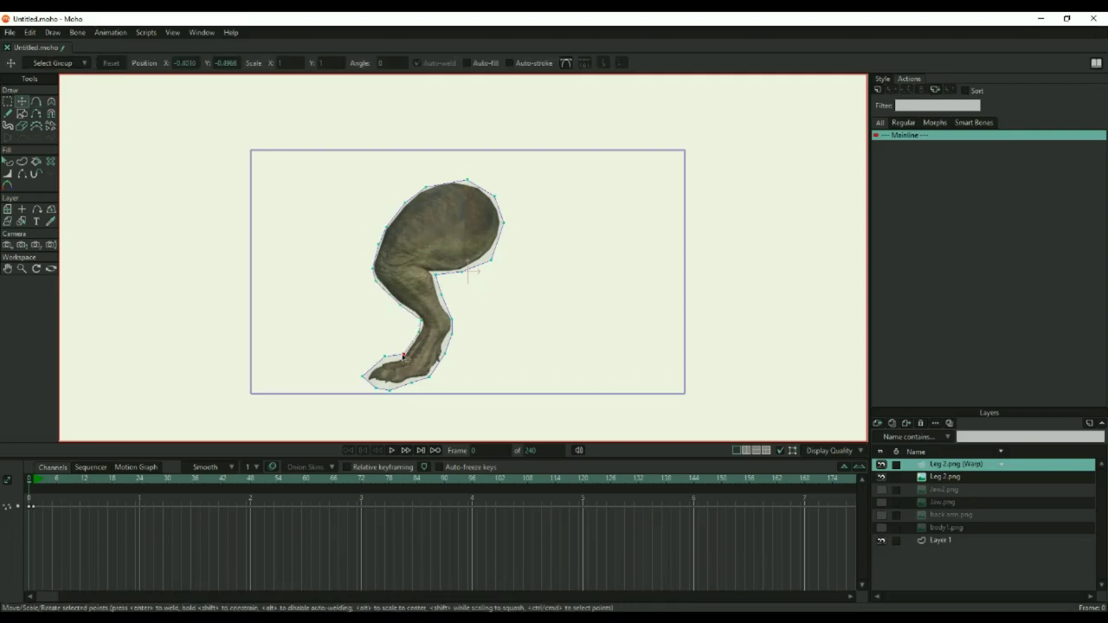
# Tighten the warp mesh around the T-rex's foot, adding a point near the toes and adjusting the points along the sole
pyautogui.moveTo(364, 376); pyautogui.dragTo(375, 368)
pyautogui.press('a')
pyautogui.click(377, 371)
pyautogui.press('t')
pyautogui.click(378, 382)
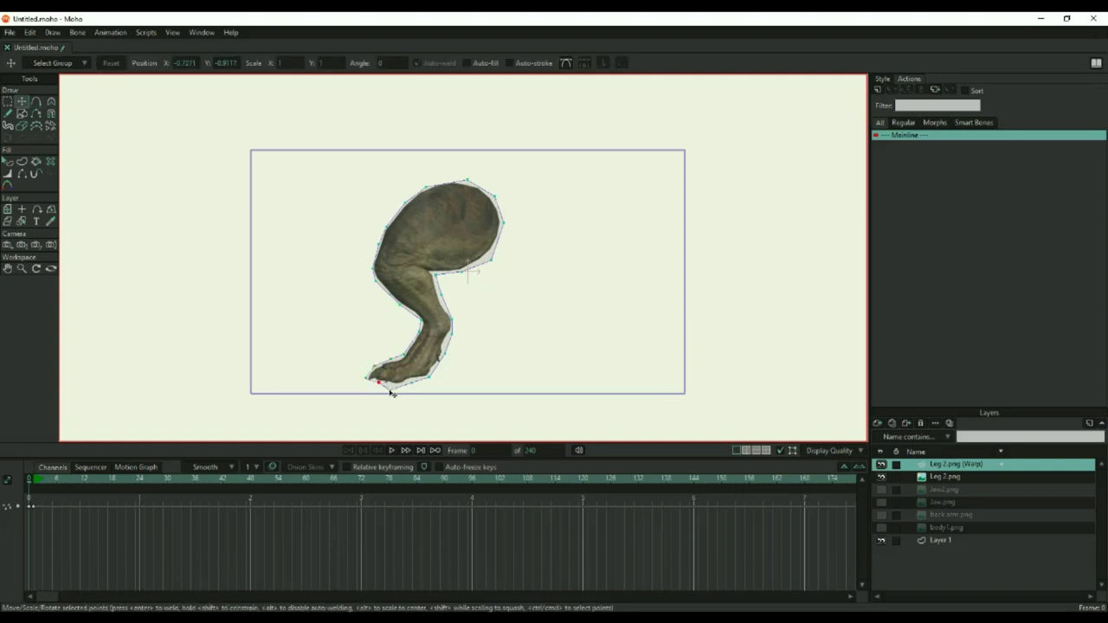
pyautogui.click(391, 384)
pyautogui.press('a')
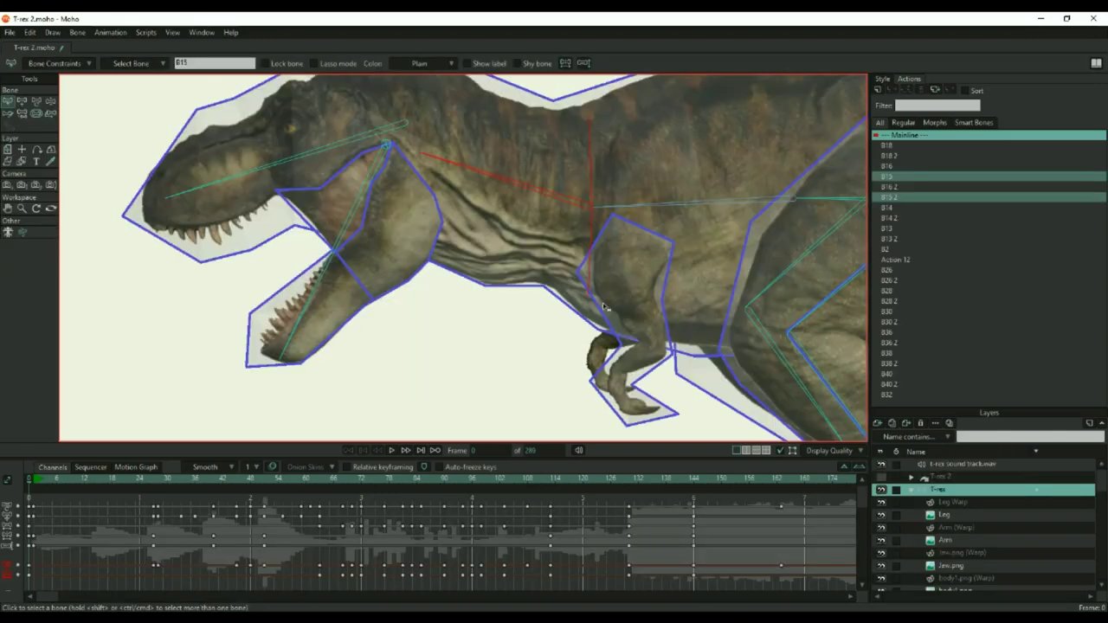
# In T-rex 2.moho, test how the T-rex's jaw and neck deform by moving their bones with the Manipulate Bones tool
pyautogui.scroll(3, 437, 244)
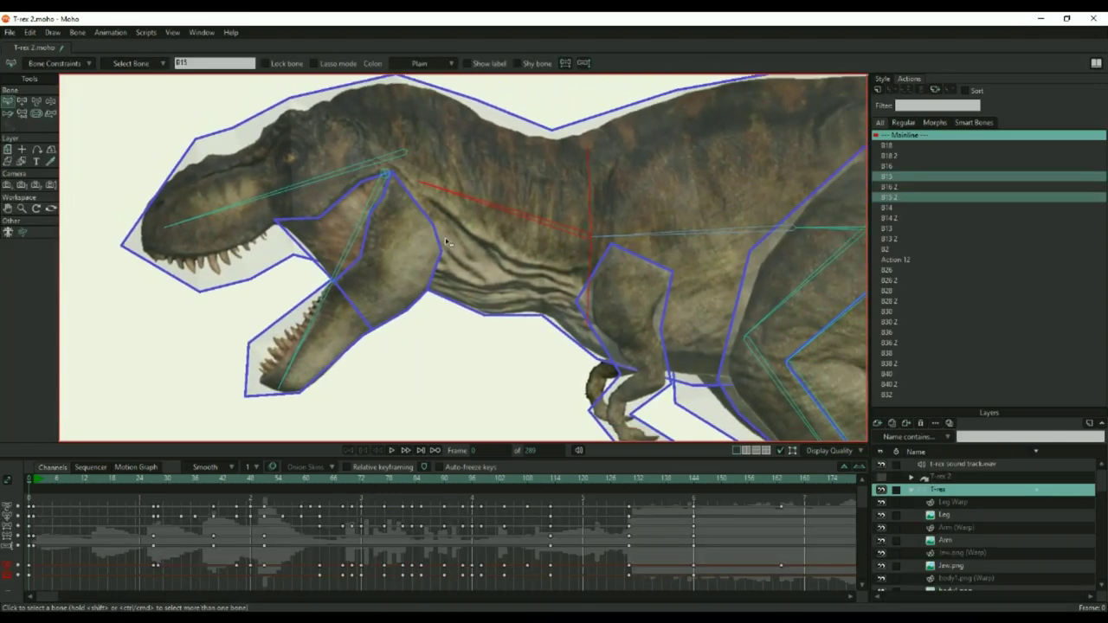
pyautogui.press('z')
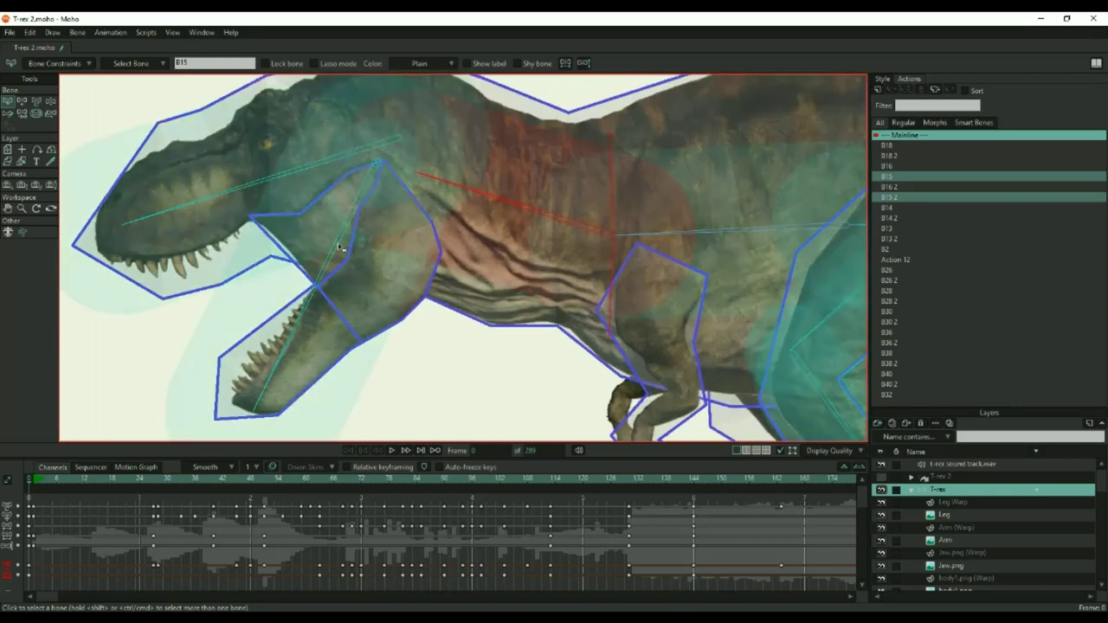
pyautogui.moveTo(329, 254)
pyautogui.mouseDown()
pyautogui.moveTo(279, 226)
pyautogui.moveTo(290, 260)
pyautogui.moveTo(260, 238)
pyautogui.moveTo(256, 250)
pyautogui.moveTo(240, 248)
pyautogui.moveTo(247, 232)
pyautogui.mouseUp()
pyautogui.moveTo(390, 262); pyautogui.dragTo(296, 364)
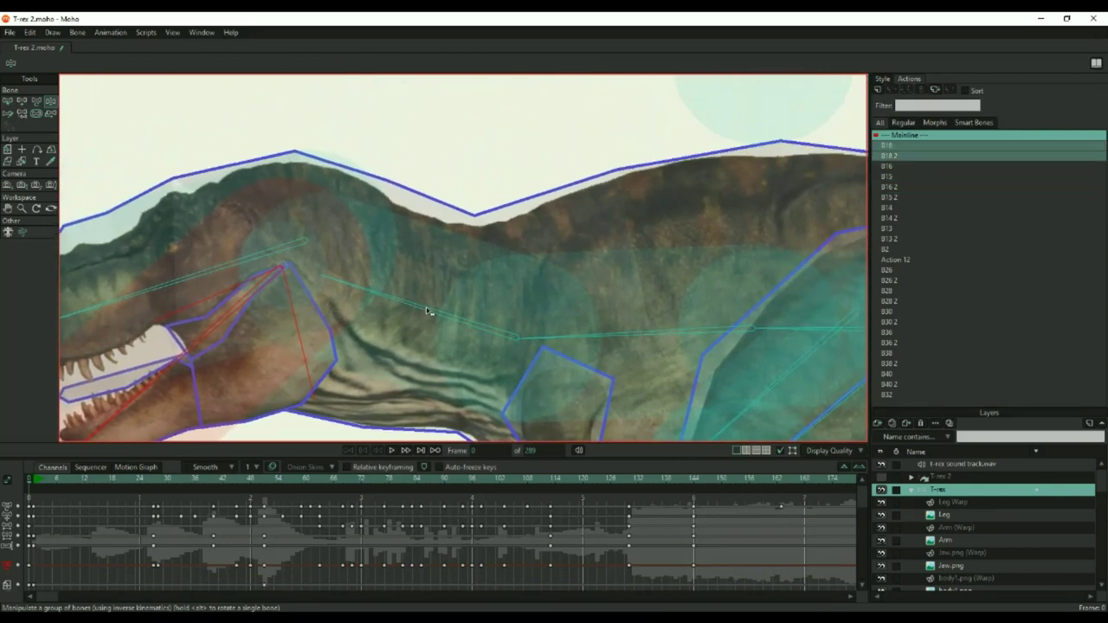
pyautogui.moveTo(426, 311); pyautogui.dragTo(496, 292)
pyautogui.scroll(3, 535, 318)
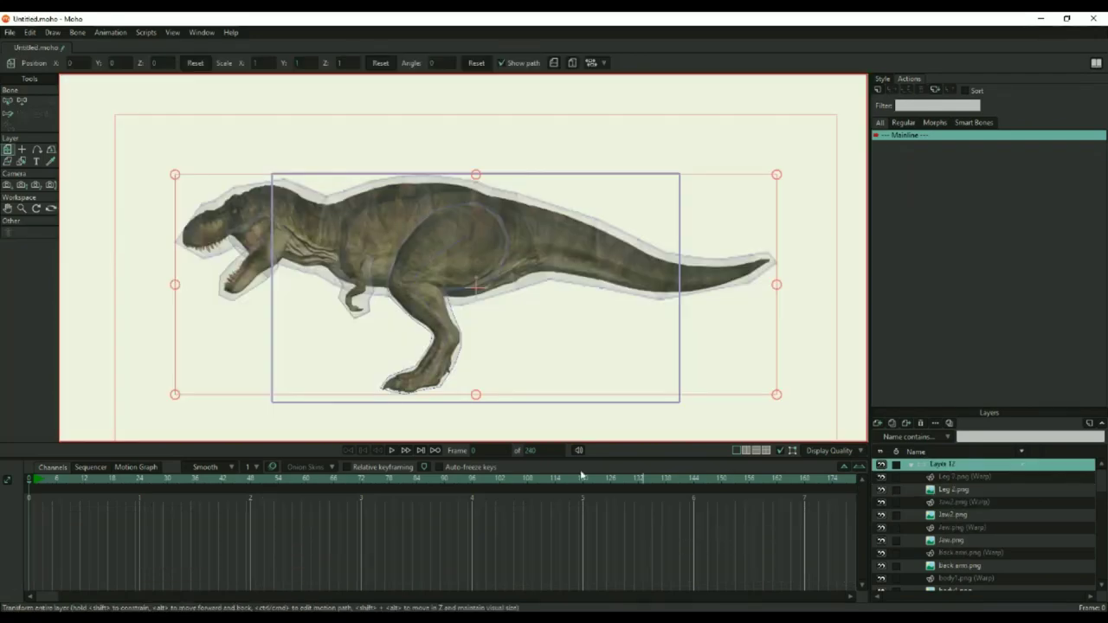
# In the Untitled document's bone layer, add bones along the T-rex's spine, neck, head, jaw and tail
pyautogui.click(23, 100)
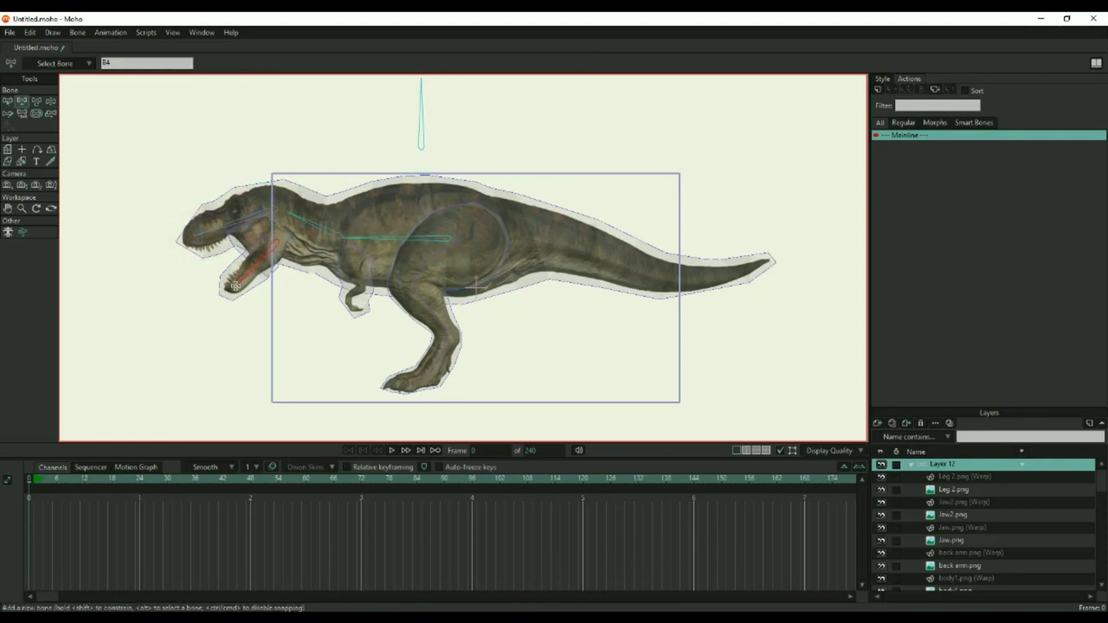
pyautogui.click(452, 239)
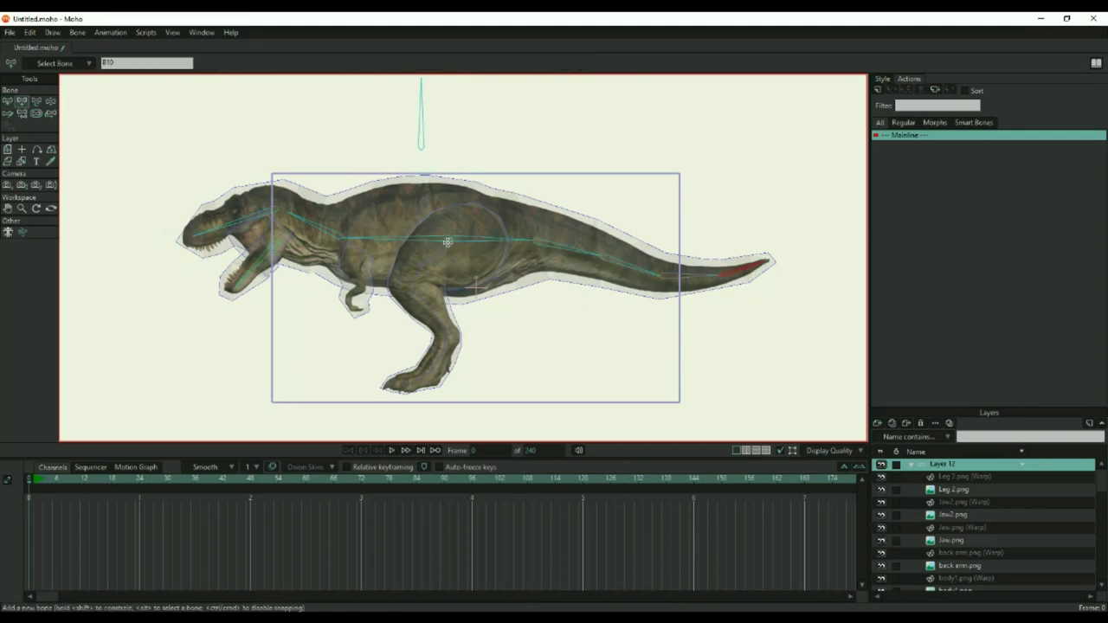
# Select the bone above the T-rex's back as the parent and add a chain of bones from the hip down the leg
pyautogui.press('z')
pyautogui.click(444, 240)
pyautogui.press('a')
pyautogui.keyDown('alt'); pyautogui.click(421, 134); pyautogui.keyUp('alt')
pyautogui.press('z')
pyautogui.click(435, 264)
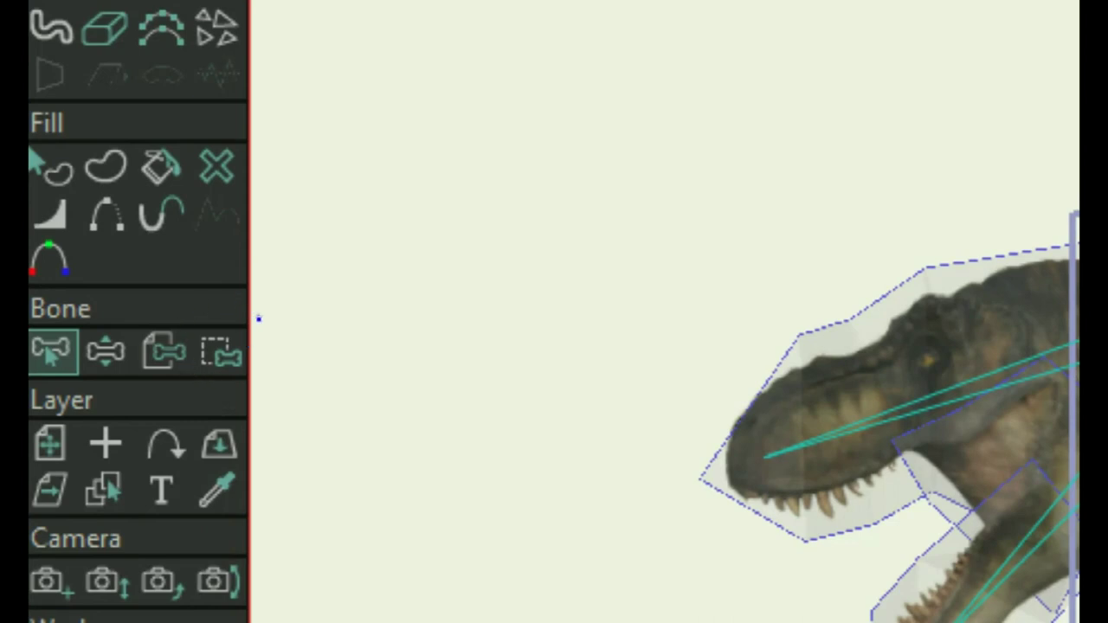
# In the body1.png warp layer, bind the mesh points around the T-rex's upper head to the head bone
pyautogui.moveTo(265, 323); pyautogui.dragTo(270, 341)
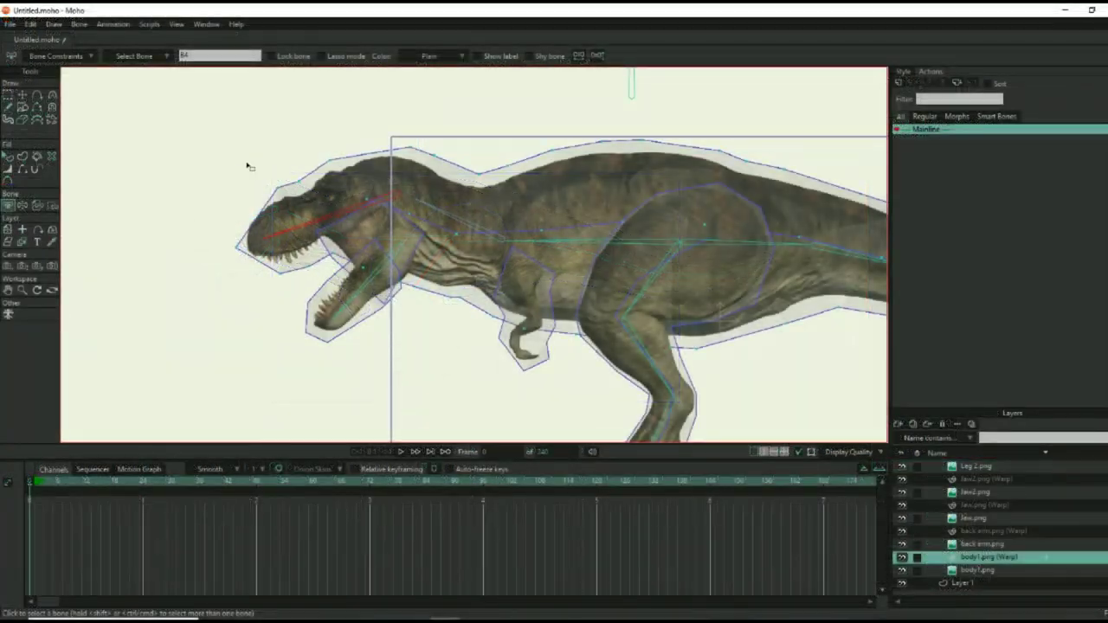
pyautogui.moveTo(198, 142); pyautogui.dragTo(378, 262)
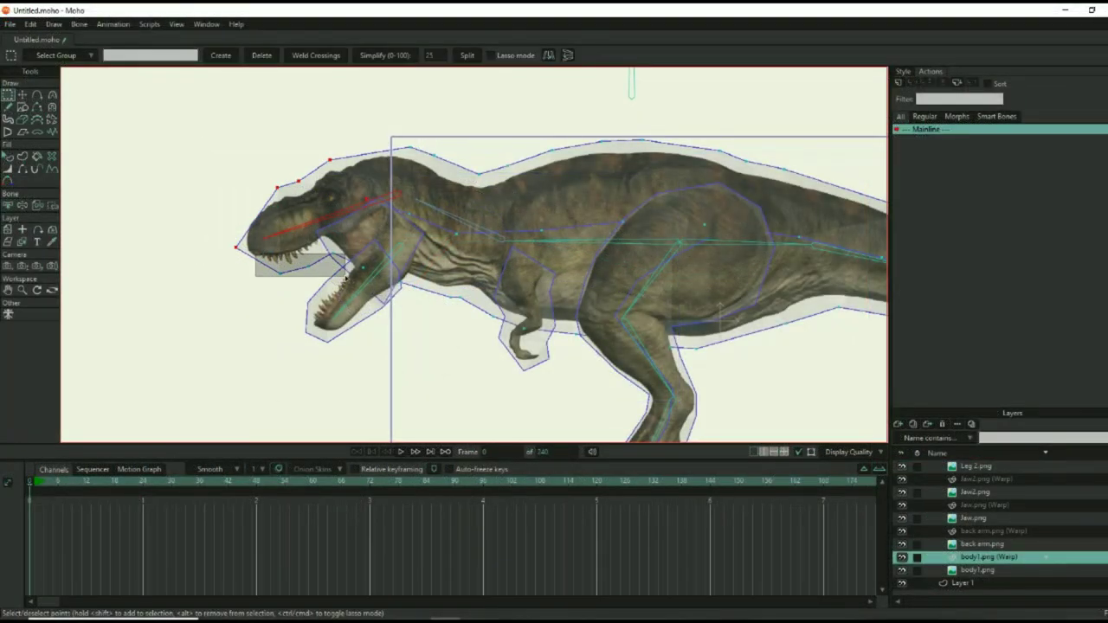
pyautogui.click(53, 205)
pyautogui.moveTo(321, 223)
pyautogui.mouseDown()
pyautogui.moveTo(316, 200)
pyautogui.moveTo(329, 216)
pyautogui.mouseUp()
# Bind the body warp points around the T-rex's neck to the neck bone
pyautogui.press('b')
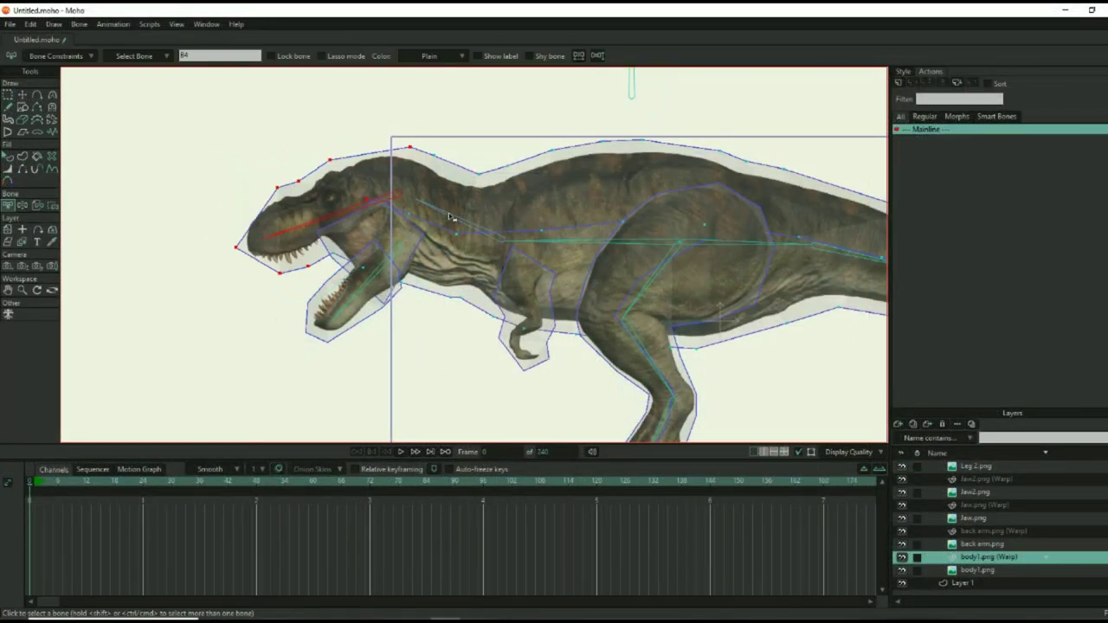
pyautogui.click(450, 216)
pyautogui.press('g')
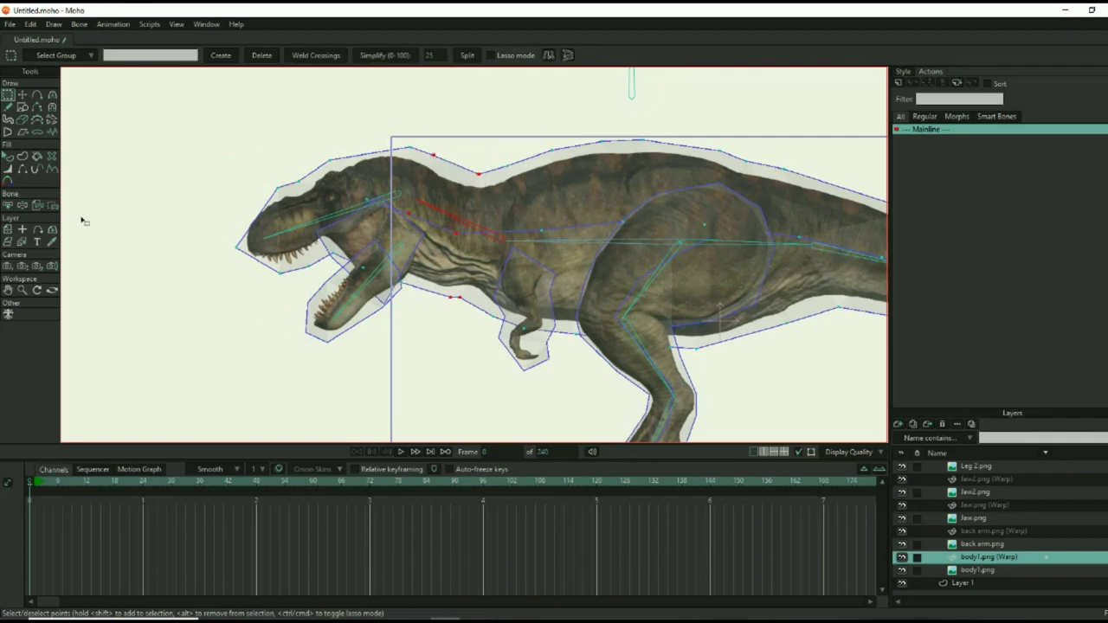
pyautogui.press('z')
# Bind the body warp points beside the lower jaw to the jaw bone and test the jaw's movement
pyautogui.click(337, 279)
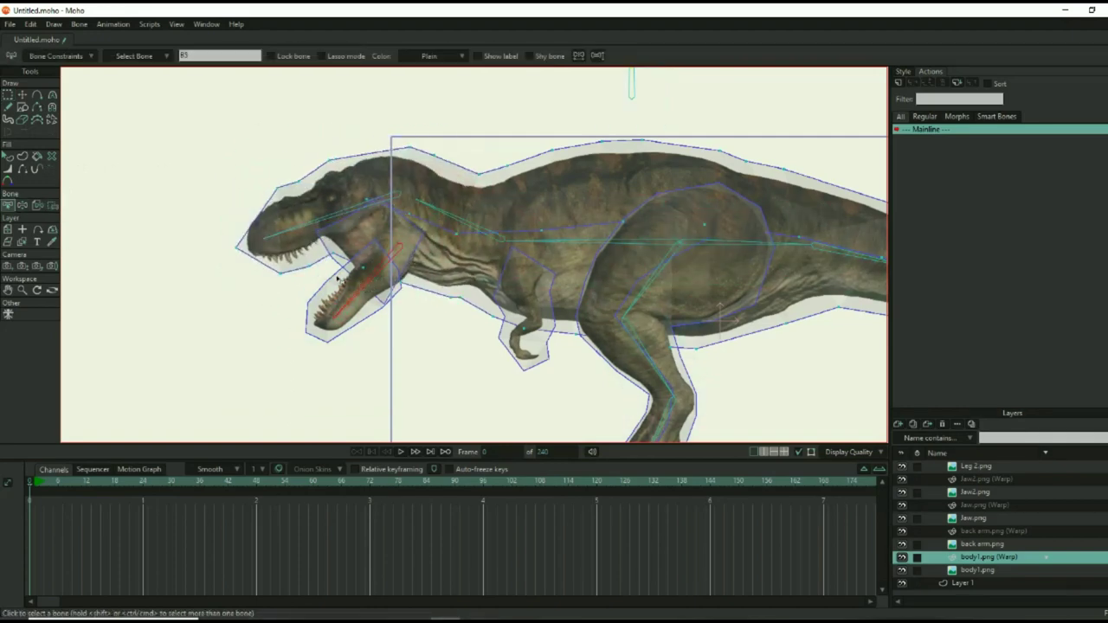
pyautogui.press('g')
pyautogui.press('i')
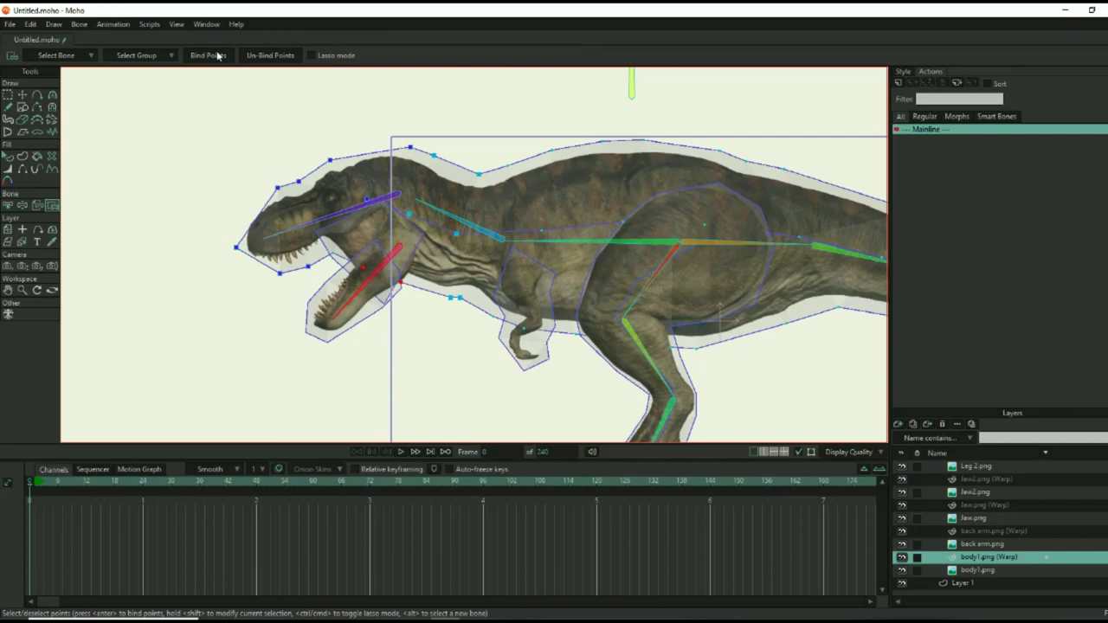
pyautogui.press('z')
pyautogui.moveTo(290, 226)
pyautogui.mouseDown()
pyautogui.moveTo(278, 208)
pyautogui.moveTo(290, 238)
pyautogui.mouseUp()
# In the Jaw2.png warp layer, bind the lower jaw's mesh points to the jaw bone and test the movement
pyautogui.press('b')
pyautogui.click(976, 480)
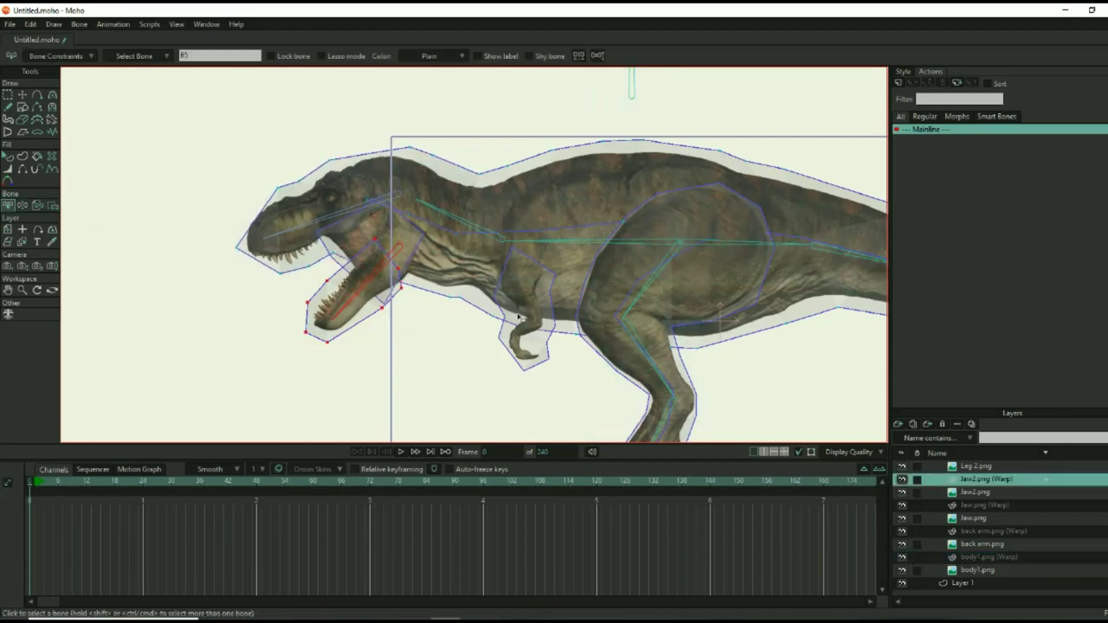
pyautogui.press('z')
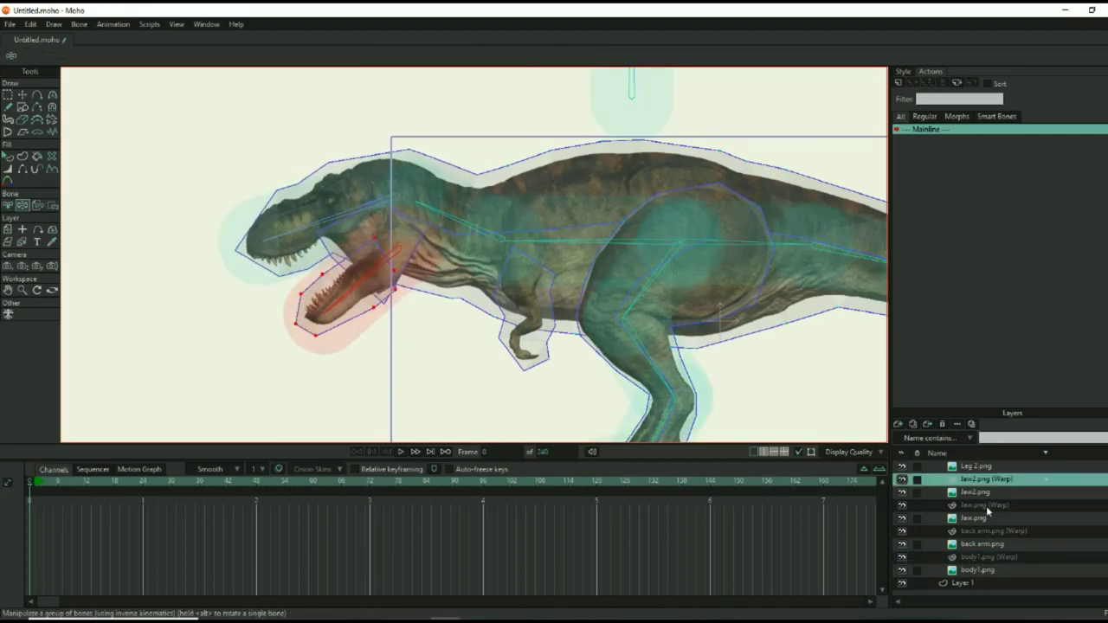
# In the Jaw.png warp layer, bind the cheek's rear points to the jaw bone and test the deformation
pyautogui.click(986, 505)
pyautogui.press('g')
pyautogui.moveTo(372, 229); pyautogui.dragTo(450, 334)
pyautogui.click(52, 206)
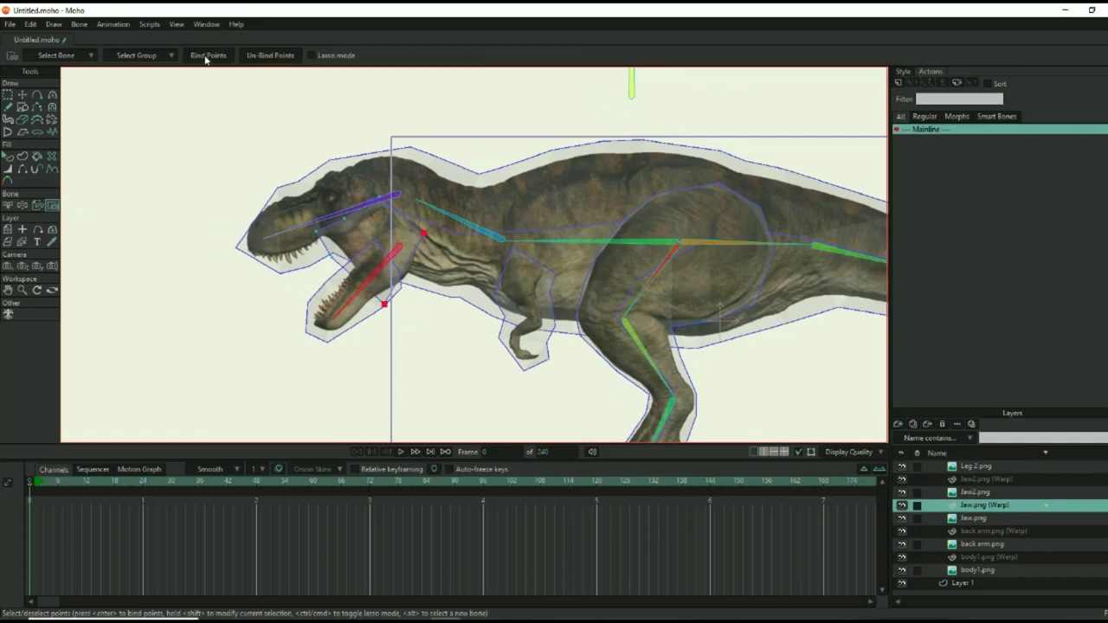
pyautogui.click(205, 57)
pyautogui.press('z')
pyautogui.moveTo(344, 285); pyautogui.dragTo(353, 299)
# Bind the front points of the Jaw.png warp mesh to the head bone and test how the cheek follows the head
pyautogui.press('b')
pyautogui.click(355, 209)
pyautogui.press('g')
pyautogui.moveTo(273, 171); pyautogui.dragTo(303, 184)
pyautogui.moveTo(321, 252); pyautogui.dragTo(355, 259)
pyautogui.press('i')
pyautogui.press('Return')
pyautogui.press('z')
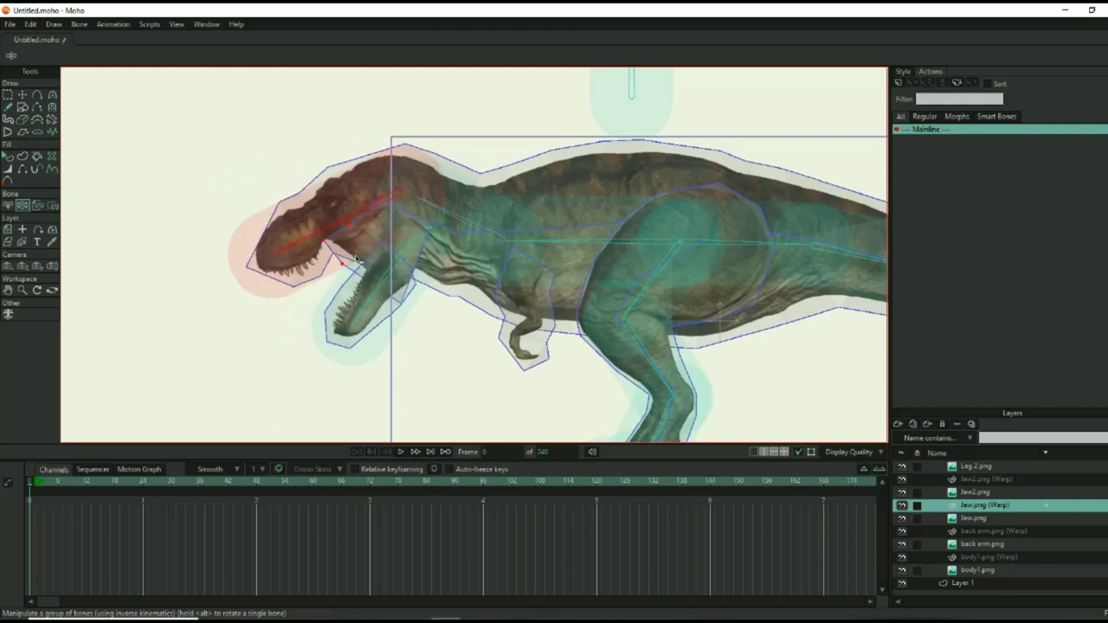
# Bind the remaining body1.png warp points along the torso and tail to the bones nearest them
pyautogui.click(984, 557)
pyautogui.press('g')
pyautogui.click(52, 206)
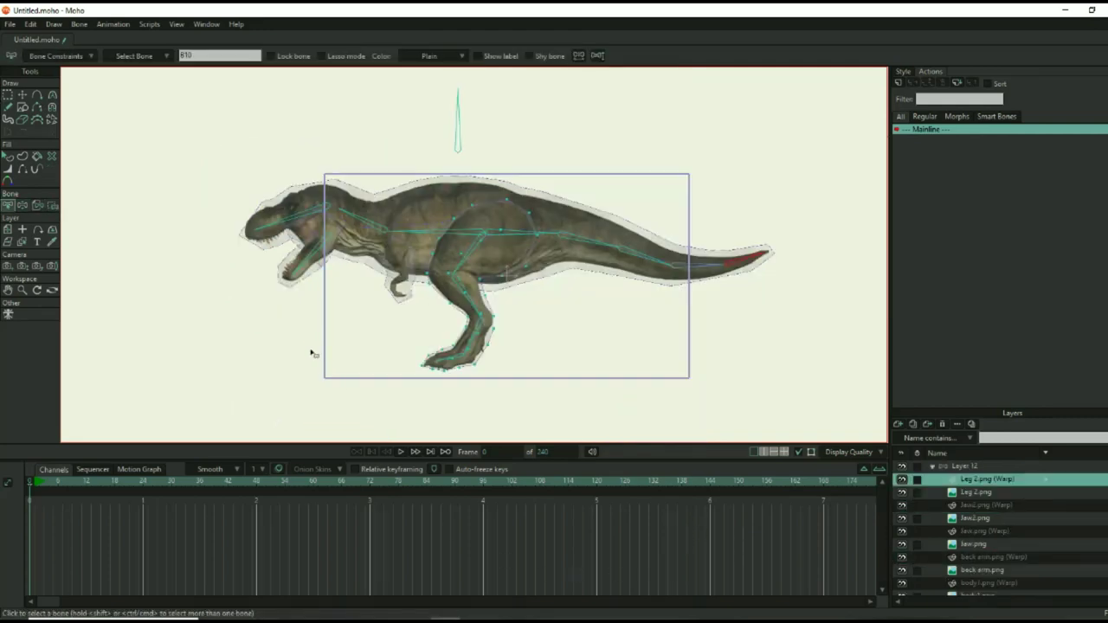
# Test the rig's deformation by moving the jaw, neck, hip, tail and leg bones with the Manipulate Bones tool
pyautogui.press('z')
pyautogui.moveTo(301, 219); pyautogui.dragTo(286, 250)
pyautogui.scroll(4, 313, 246)
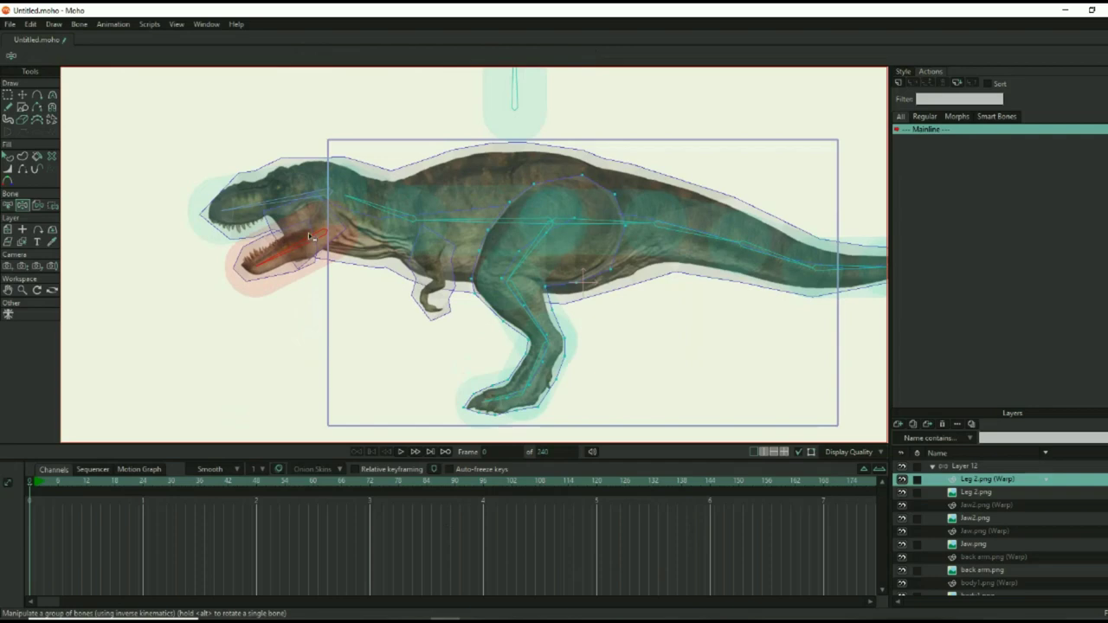
pyautogui.moveTo(381, 201); pyautogui.dragTo(425, 260)
pyautogui.scroll(1, 484, 262)
pyautogui.scroll(-2, 427, 260)
pyautogui.moveTo(538, 256); pyautogui.dragTo(444, 267)
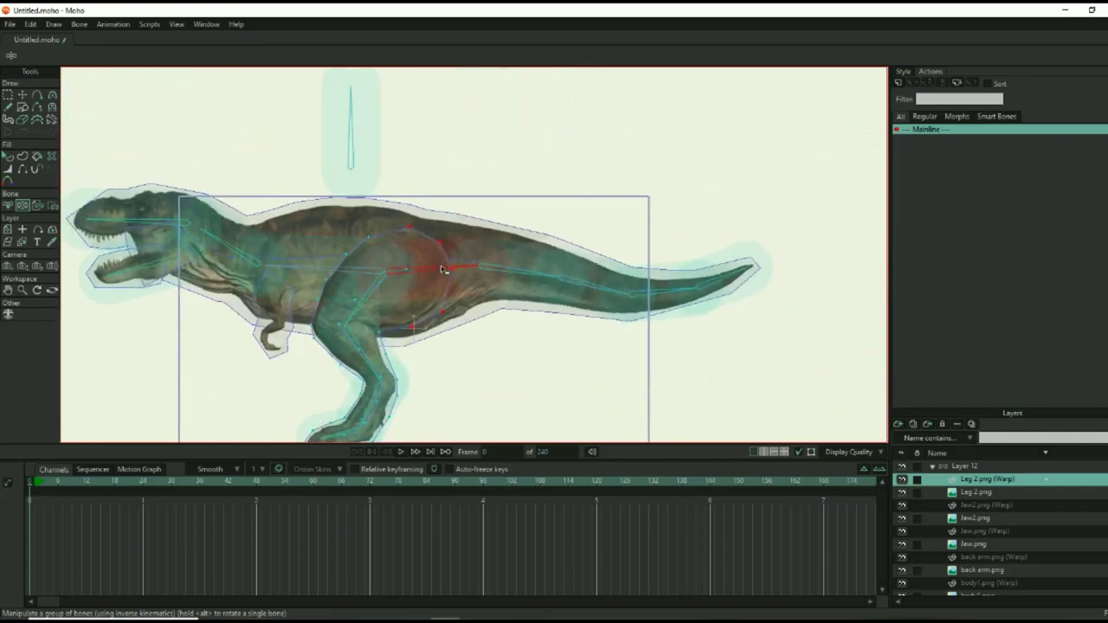
pyautogui.moveTo(517, 273); pyautogui.dragTo(630, 272)
pyautogui.moveTo(662, 273); pyautogui.dragTo(740, 280)
pyautogui.moveTo(497, 333); pyautogui.dragTo(609, 298)
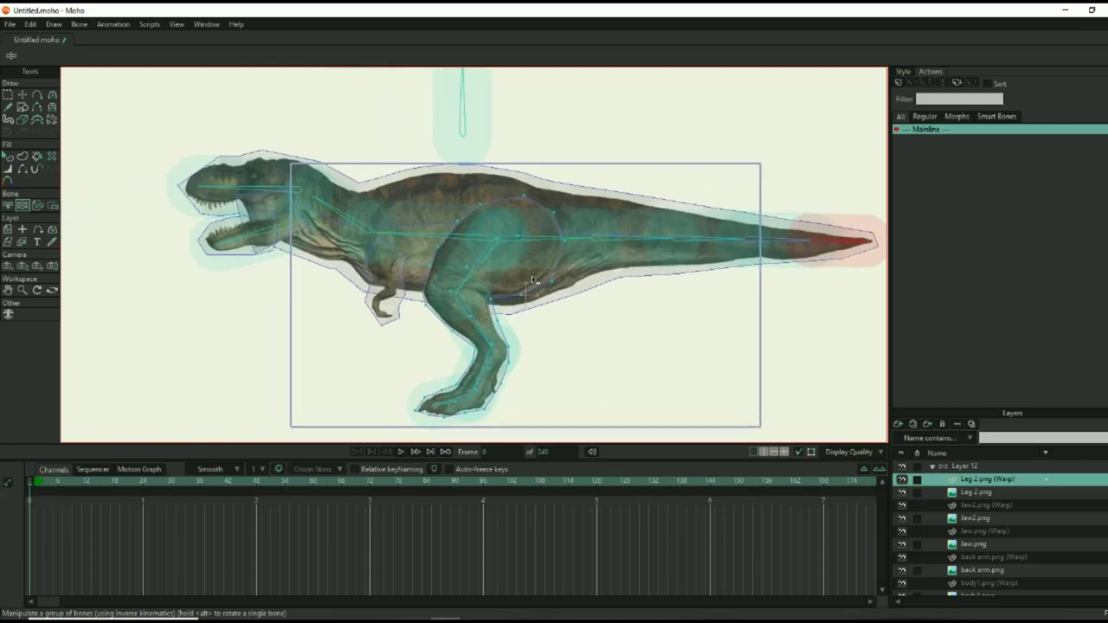
pyautogui.moveTo(486, 273); pyautogui.dragTo(519, 381)
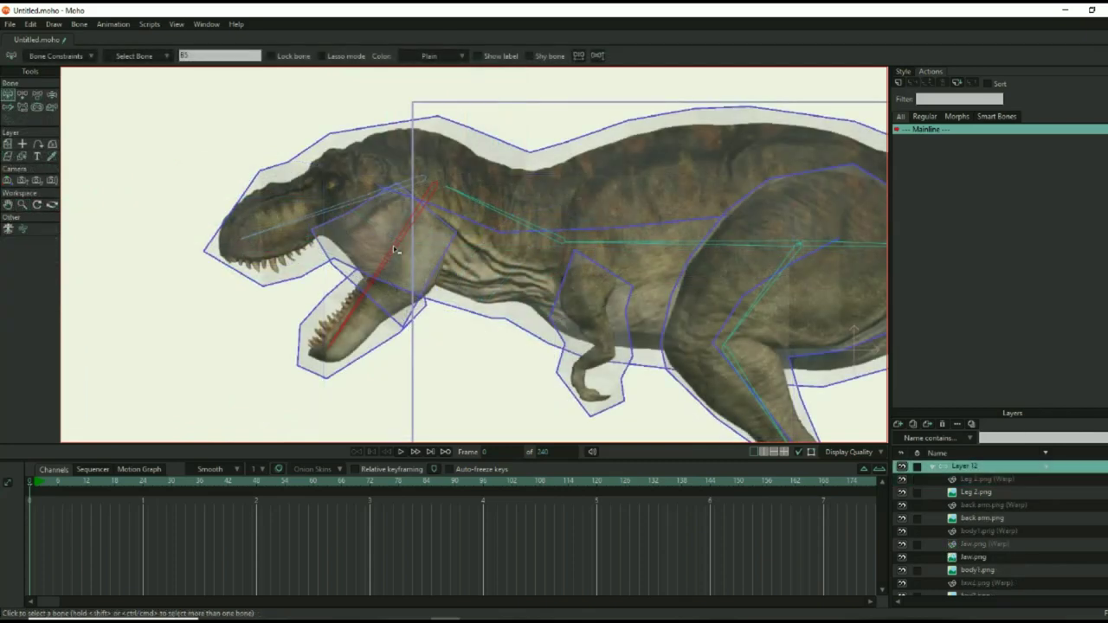
# Create a smart bone action named B5 for the jaw bone and reshape the Jaw.png warp points around the closed mouth
pyautogui.click(900, 83)
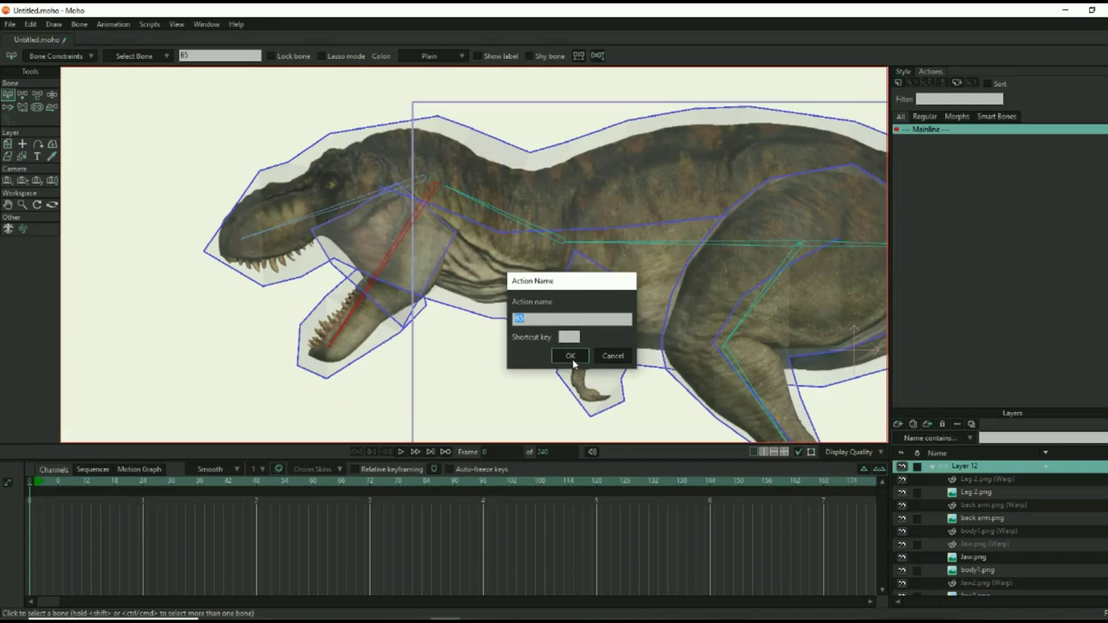
pyautogui.click(570, 355)
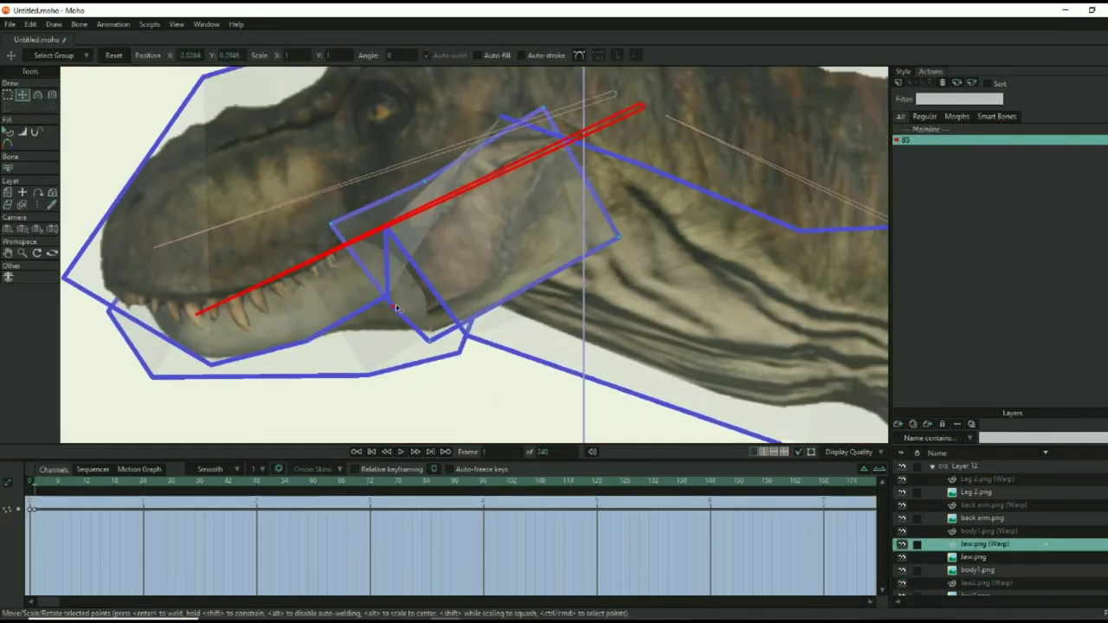
pyautogui.moveTo(396, 307); pyautogui.dragTo(468, 259)
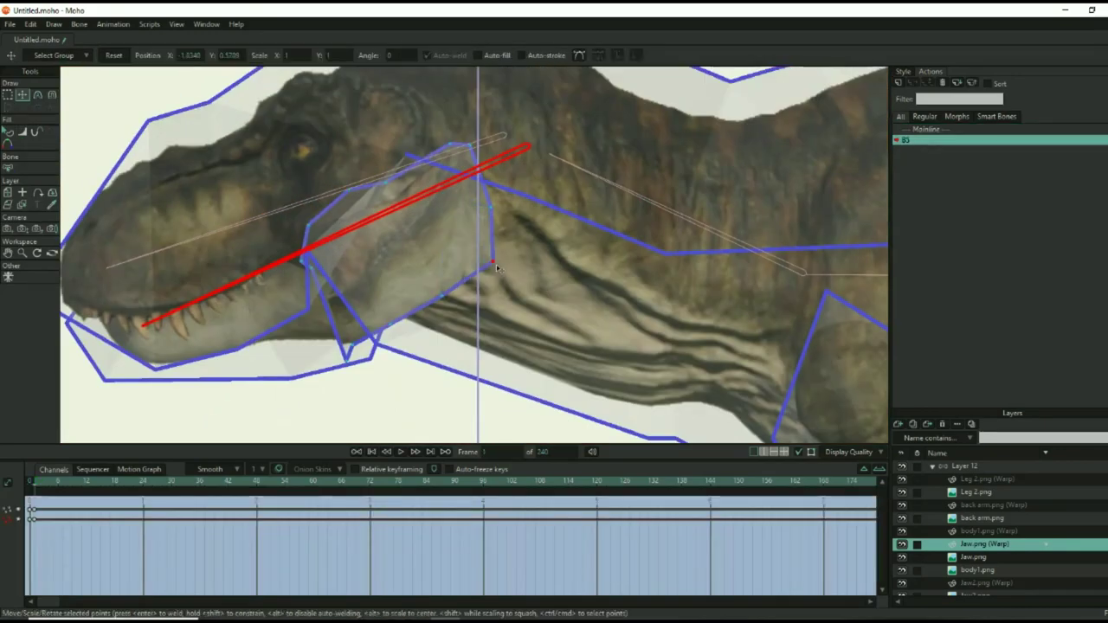
pyautogui.moveTo(381, 311); pyautogui.dragTo(360, 350)
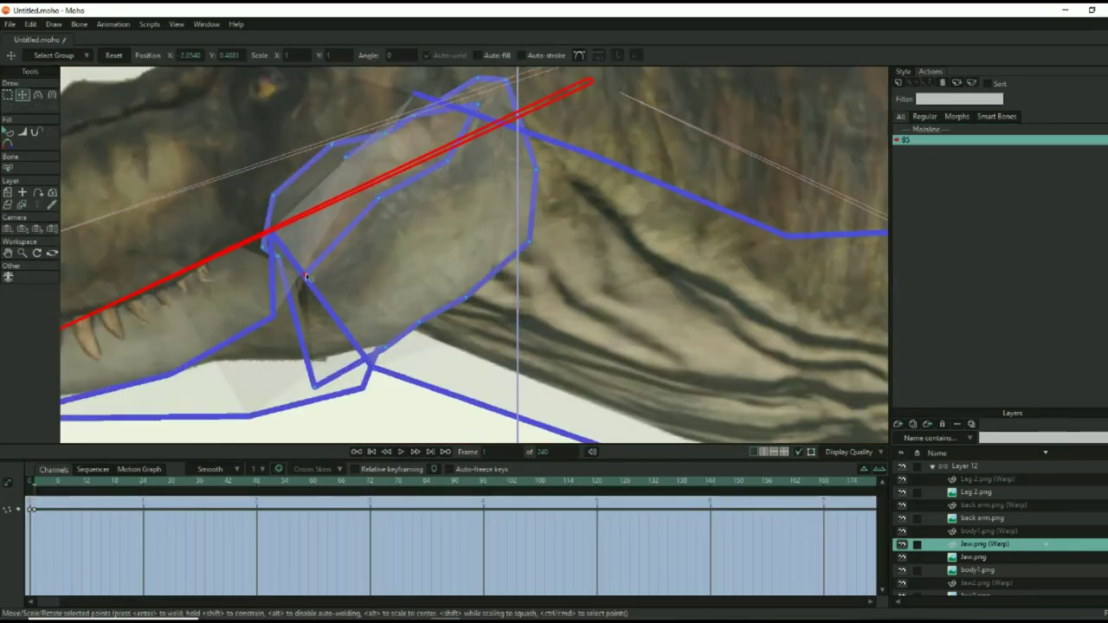
pyautogui.moveTo(386, 229); pyautogui.dragTo(405, 186)
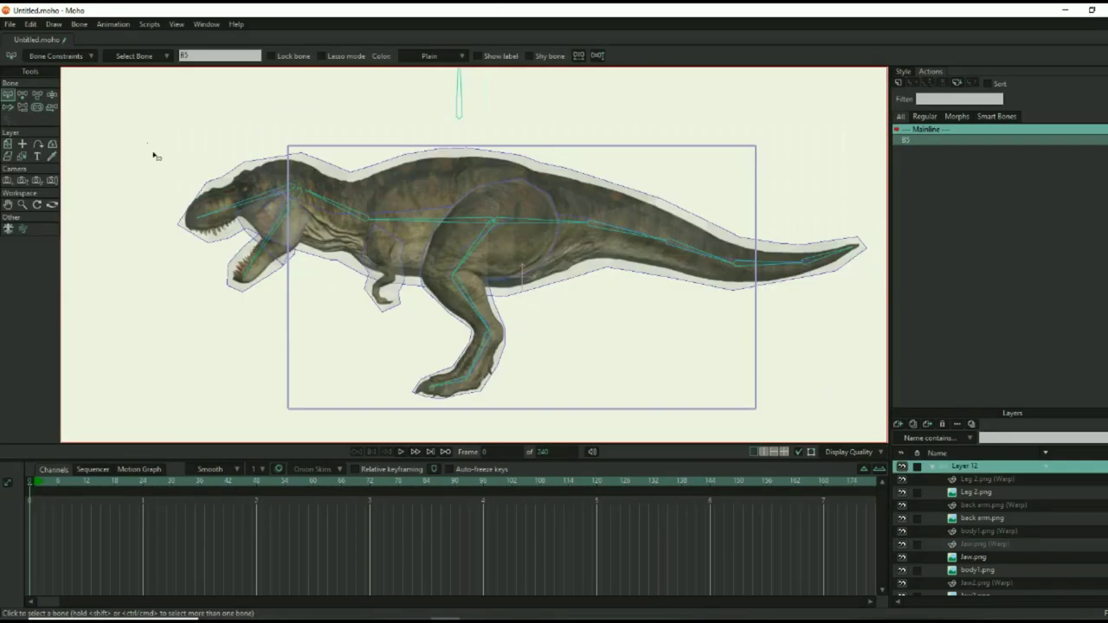
# Enable angle constraints on all bones inside the T-rex's body and test them on the head
pyautogui.moveTo(154, 156); pyautogui.dragTo(850, 433)
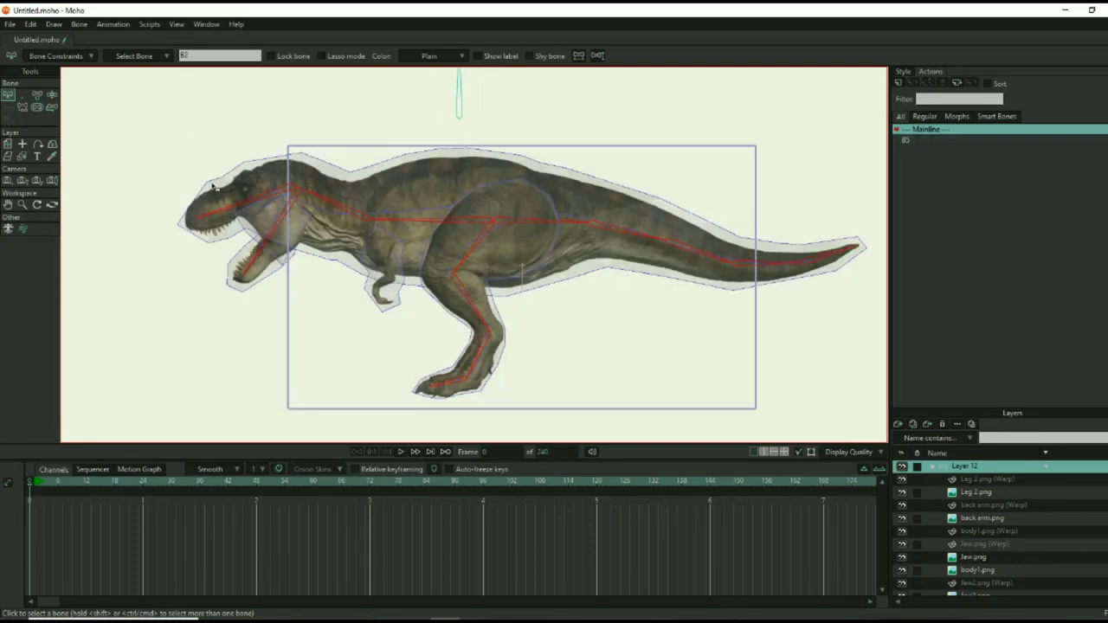
pyautogui.click(92, 57)
pyautogui.click(31, 74)
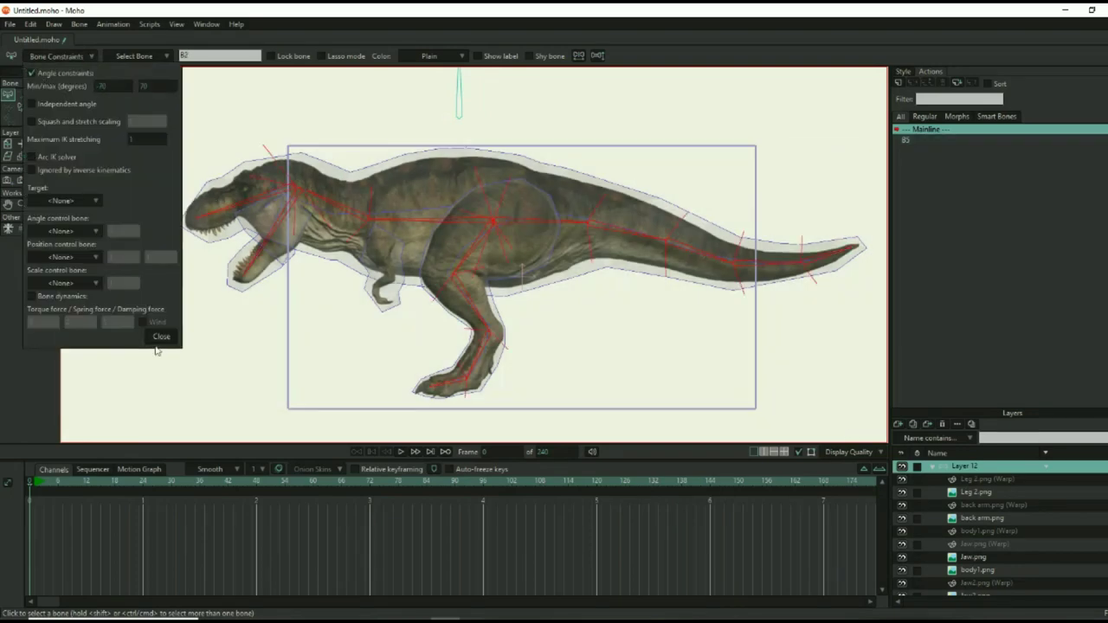
pyautogui.click(161, 338)
pyautogui.moveTo(197, 208); pyautogui.dragTo(269, 232)
pyautogui.press('z')
# Enable independent angle for the chain of bones from the hip to the tail tip and test the rig's movement
pyautogui.press('b')
pyautogui.hotkey('ctrl', 'r')
pyautogui.moveTo(452, 171); pyautogui.dragTo(799, 340)
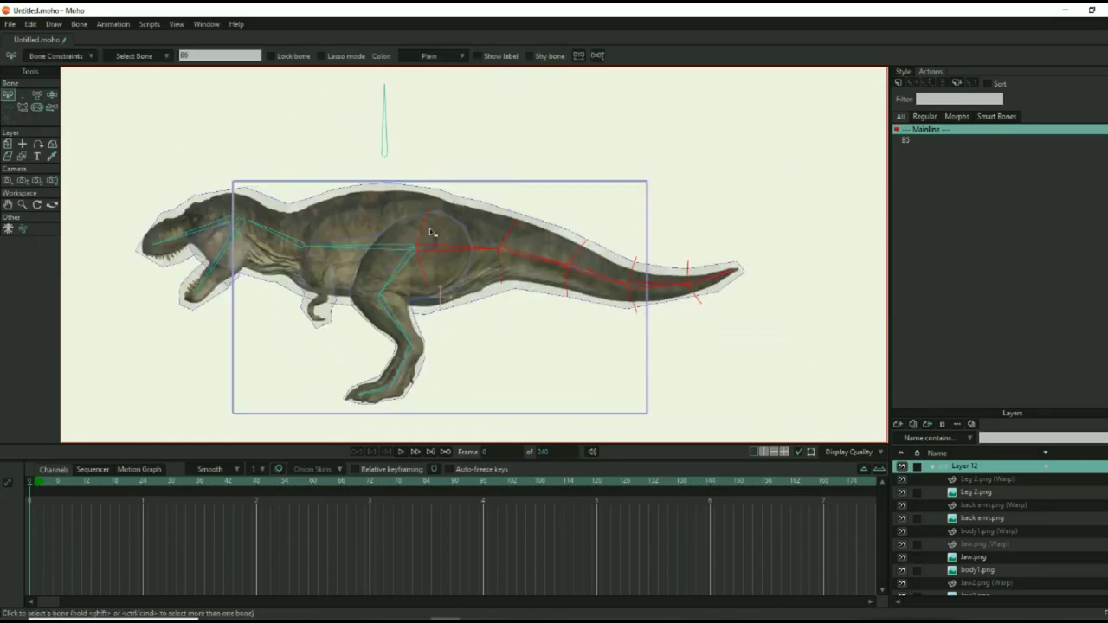
pyautogui.click(92, 57)
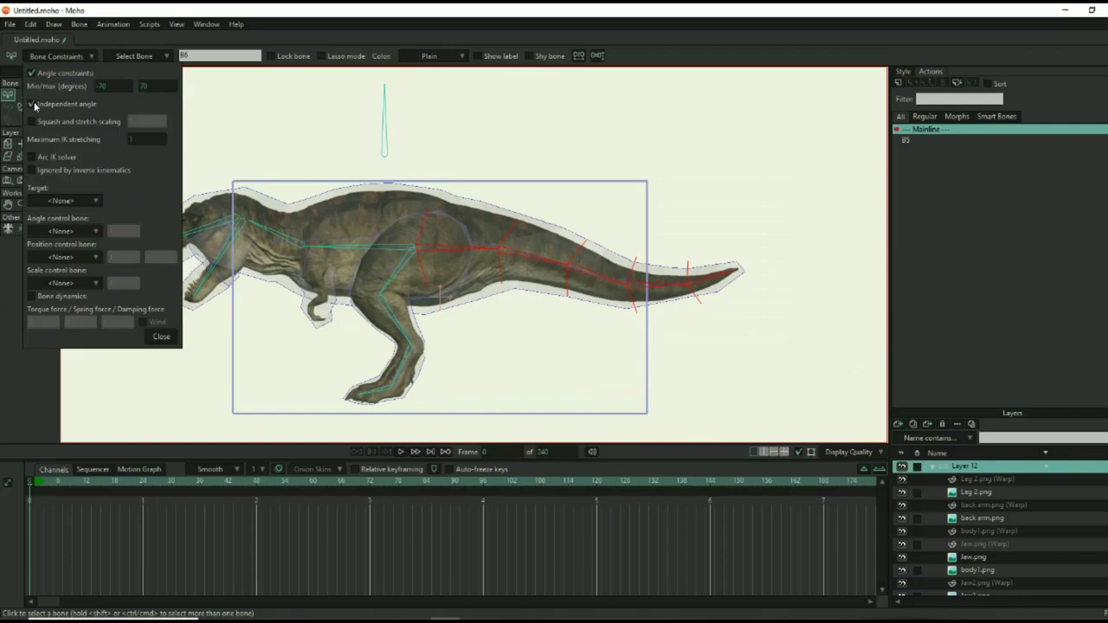
pyautogui.click(162, 337)
pyautogui.press('z')
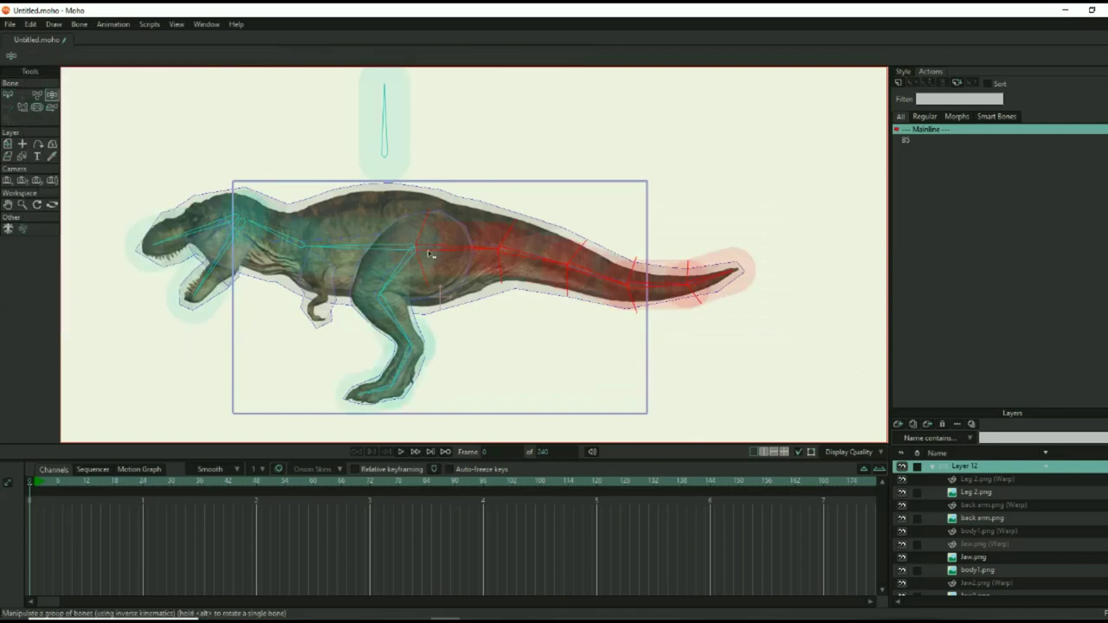
pyautogui.moveTo(349, 251); pyautogui.dragTo(328, 227)
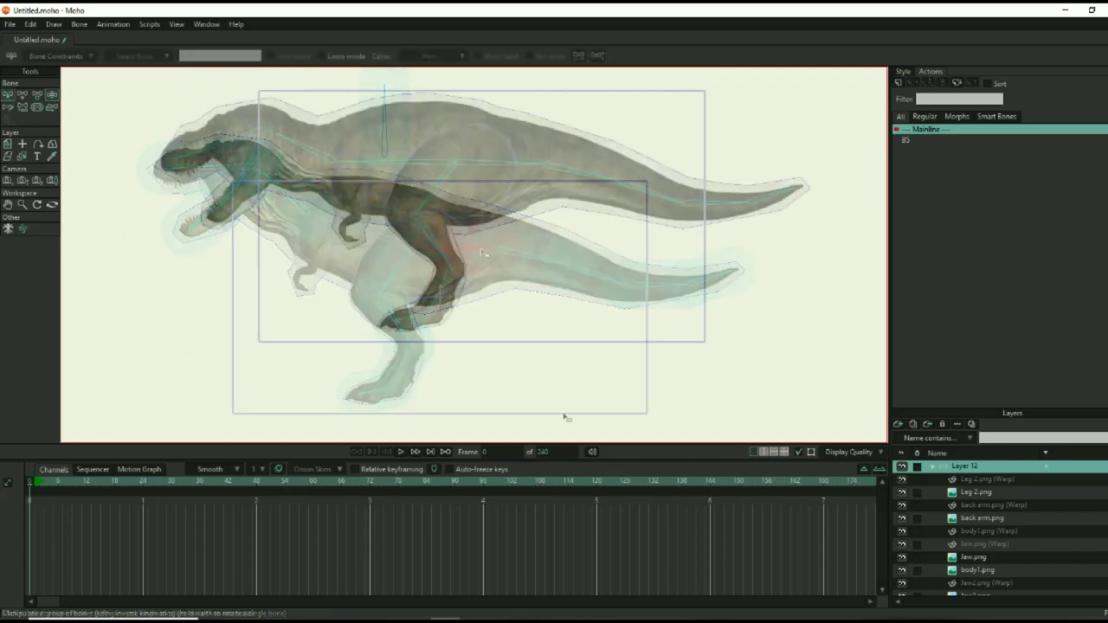
# Add a target bone extending backward from the T-rex's ankle and detach it from its parent
pyautogui.press('a')
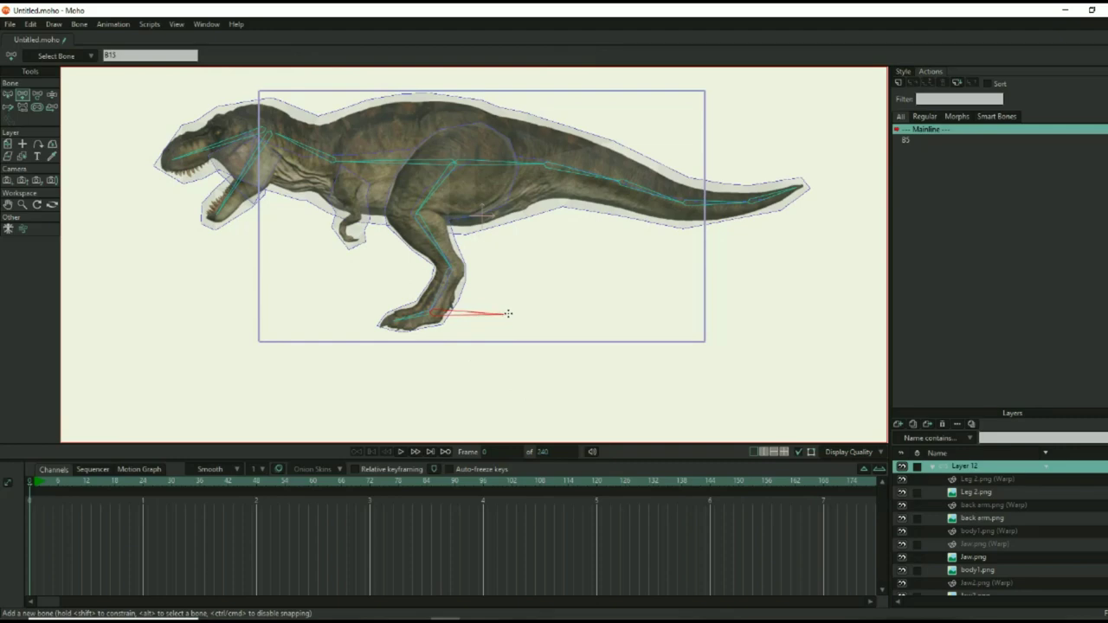
pyautogui.press('p')
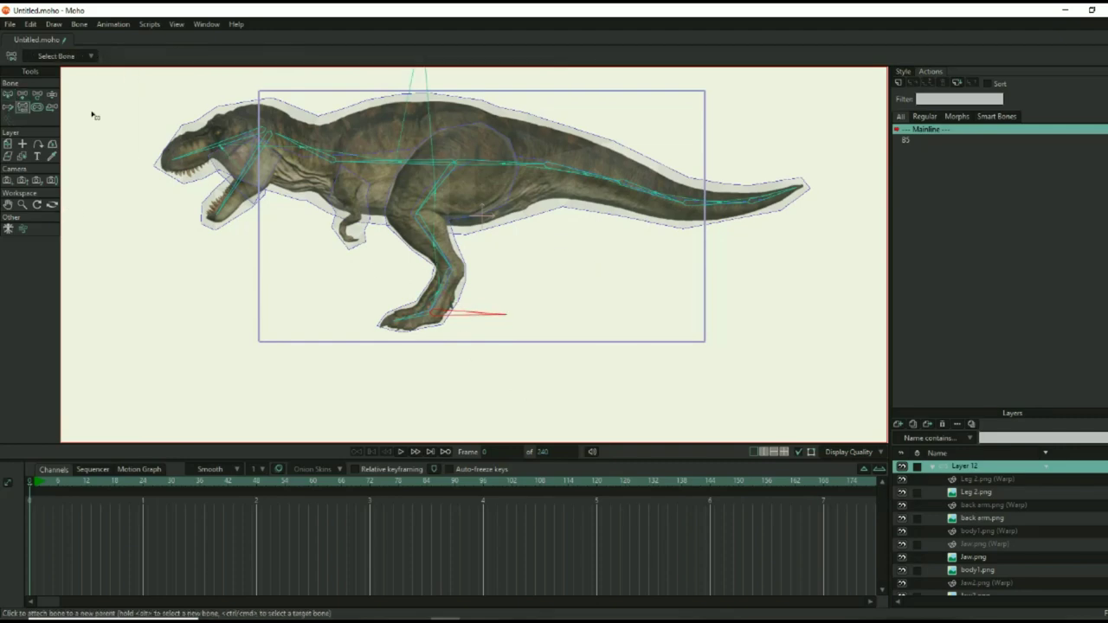
pyautogui.press('z')
# Set the new ankle bone as the target of the lower-leg bone in its bone constraints
pyautogui.click(72, 57)
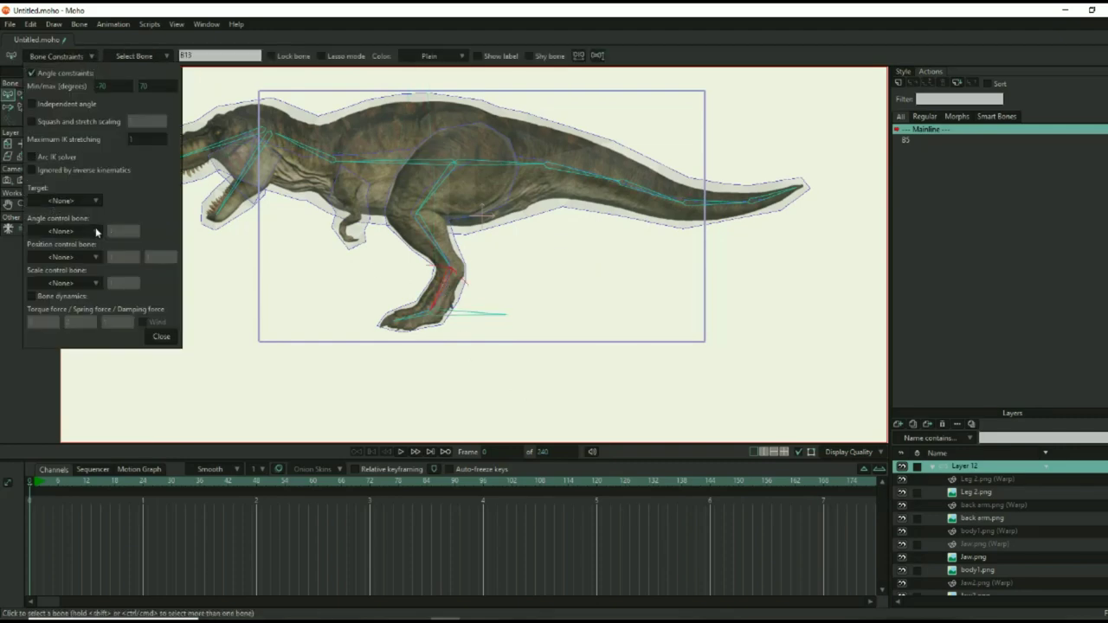
pyautogui.click(468, 317)
pyautogui.click(443, 282)
pyautogui.click(96, 202)
pyautogui.click(111, 362)
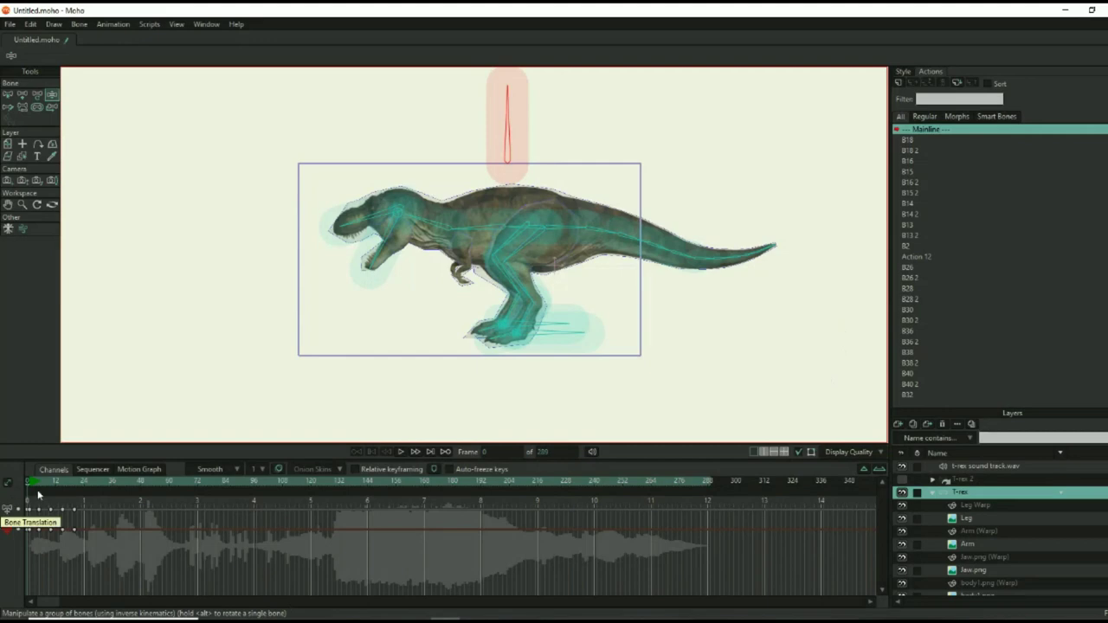
# Import the Snapshot - 6 beach image from the Barbie folder as the background behind the T-rex
pyautogui.hotkey('ctrl', 'Right')
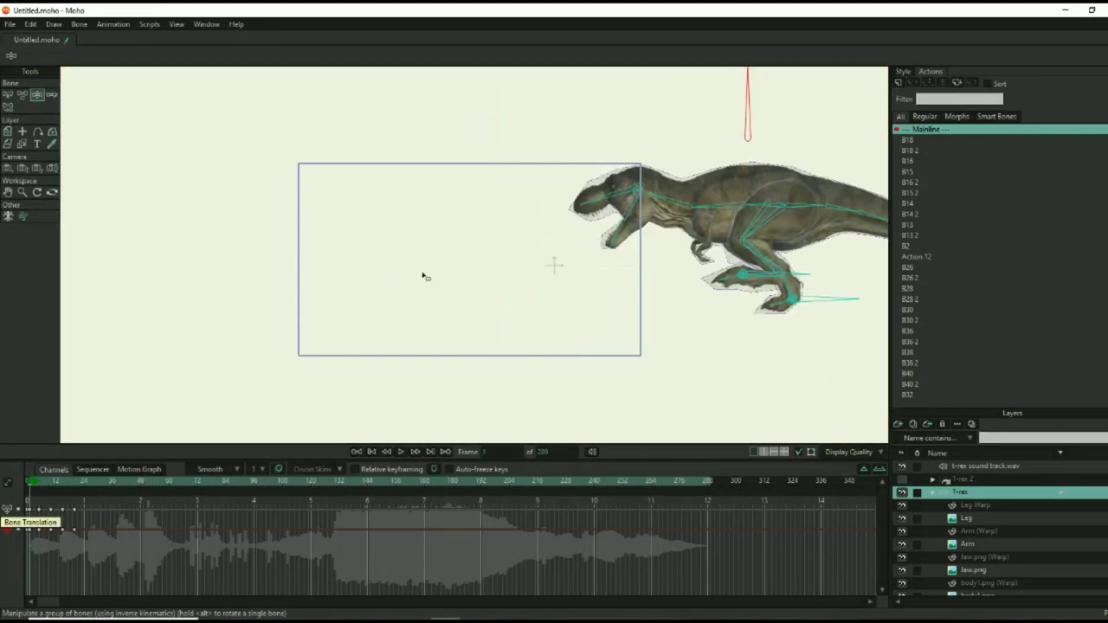
pyautogui.moveTo(425, 276)
pyautogui.mouseDown()
pyautogui.moveTo(316, 268)
pyautogui.moveTo(312, 282)
pyautogui.mouseUp()
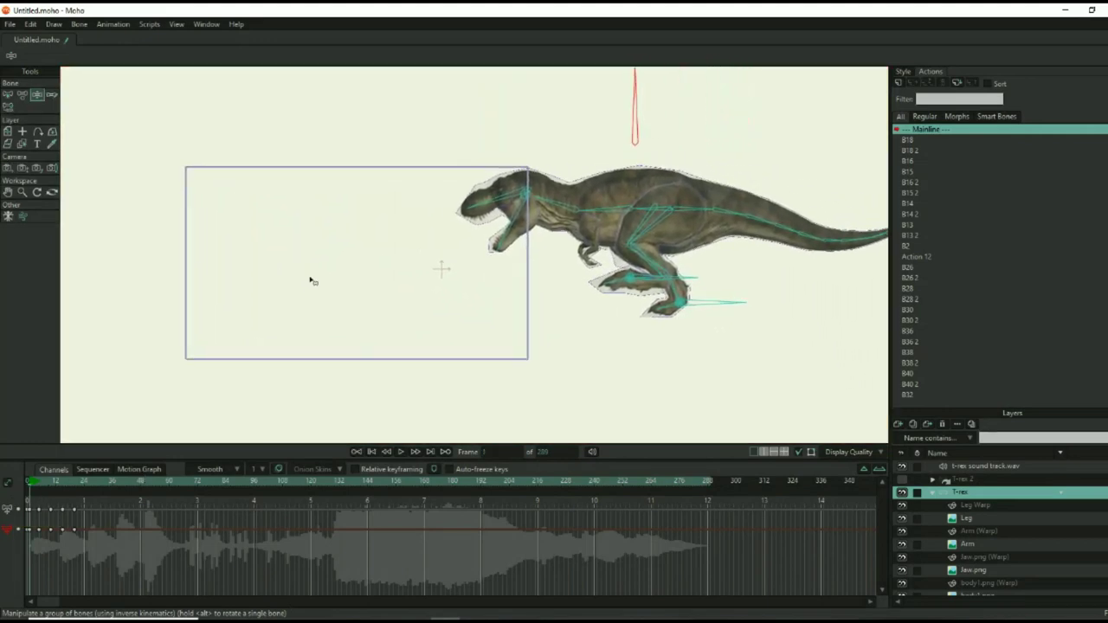
pyautogui.click(9, 24)
pyautogui.moveTo(49, 215)
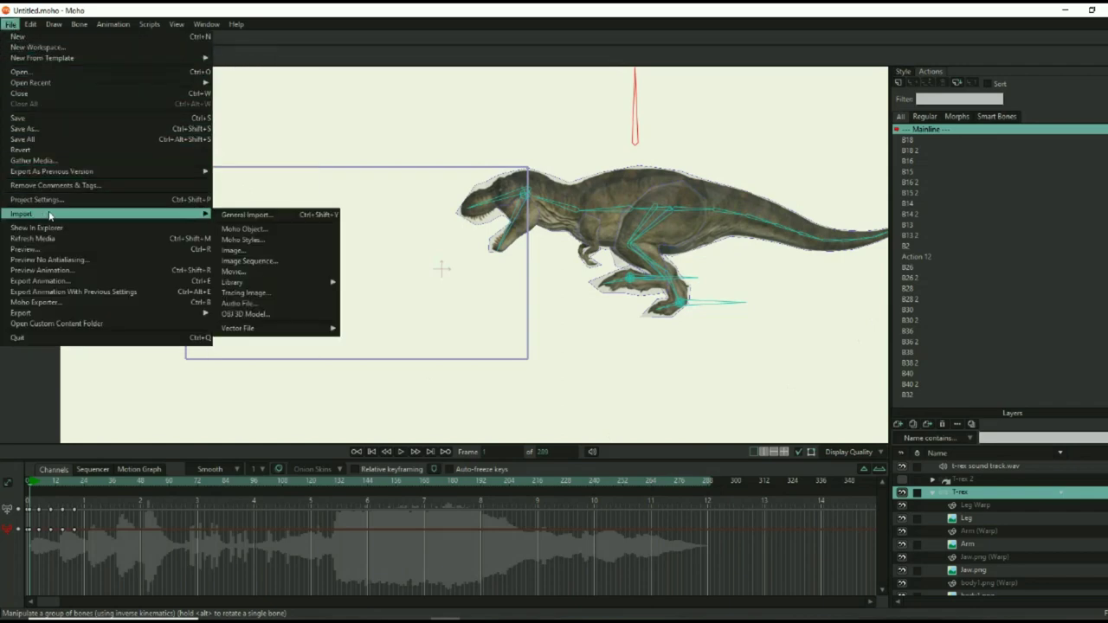
pyautogui.click(241, 251)
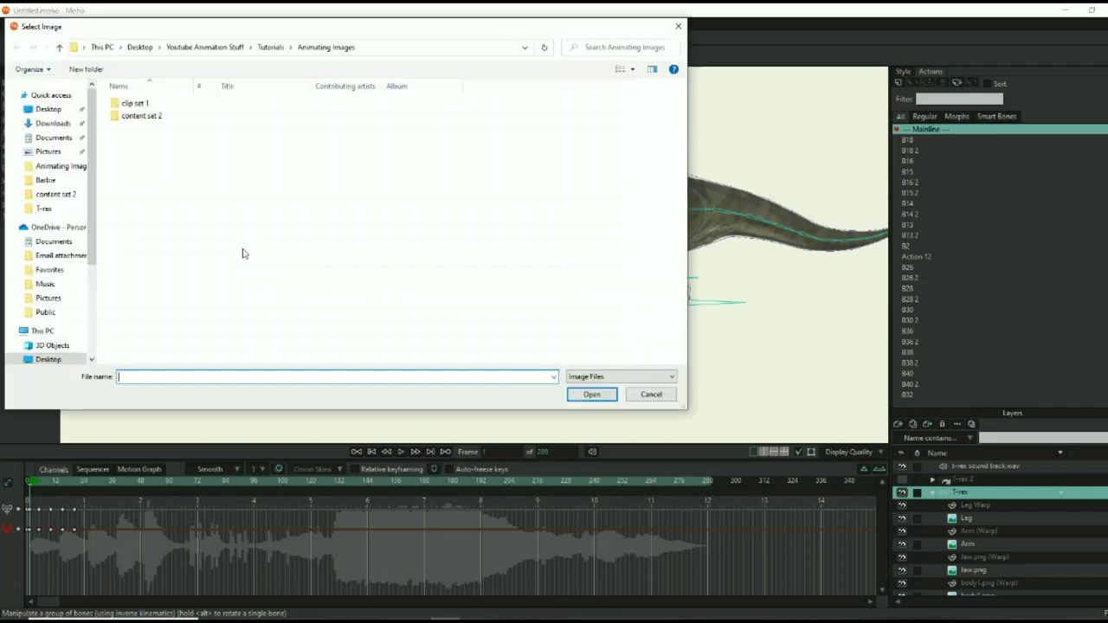
pyautogui.click(45, 181)
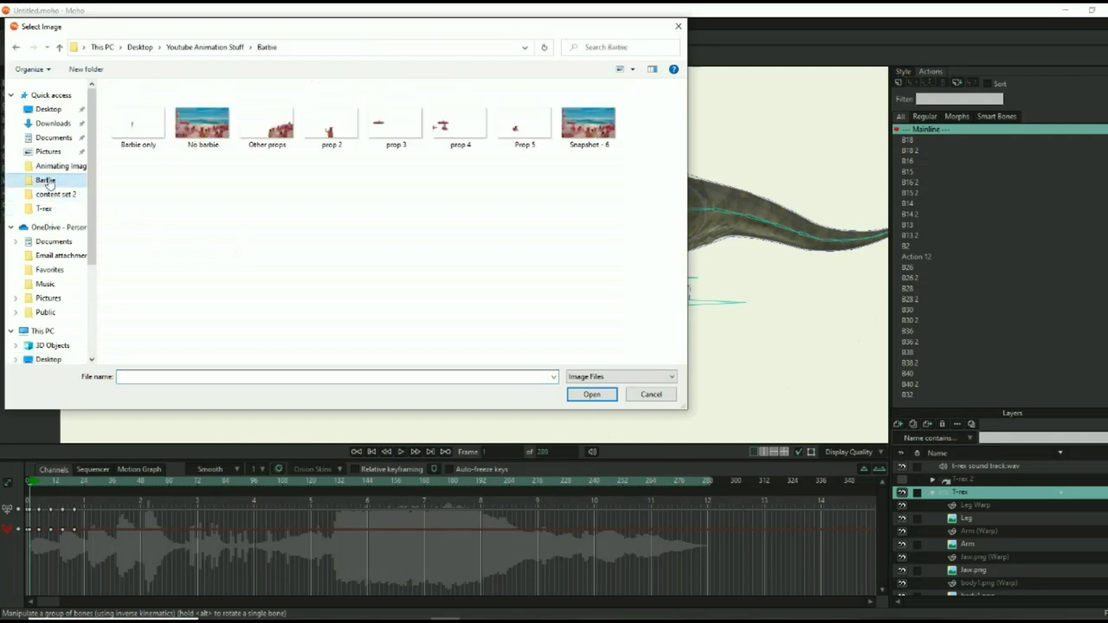
pyautogui.doubleClick(592, 127)
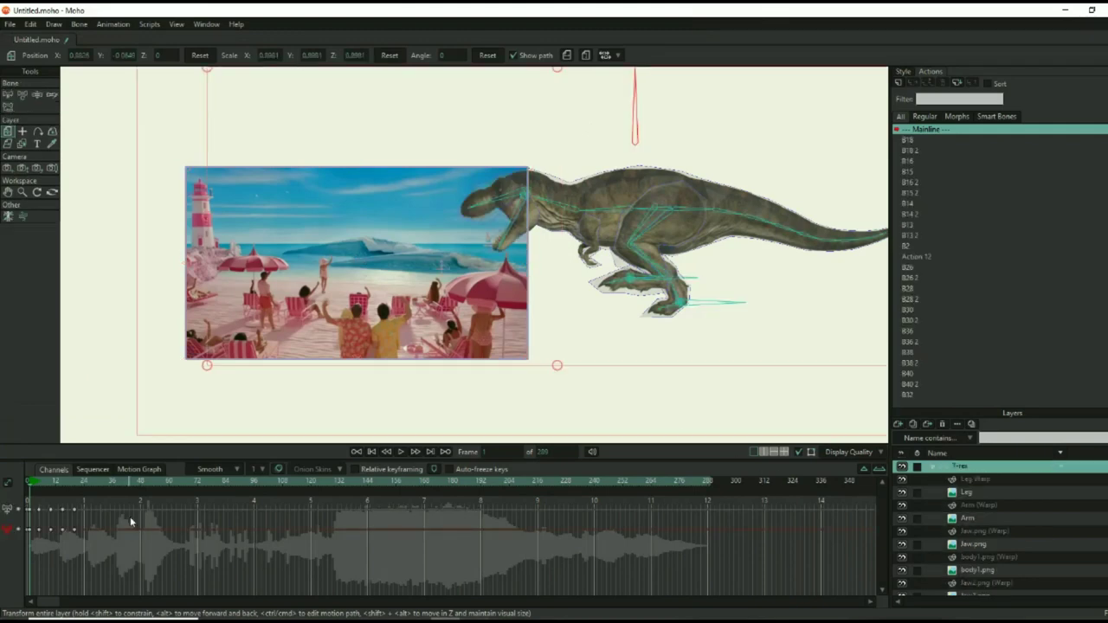
# Play the T-rex's walk over the beach and go through its frames to examine the foot placement
pyautogui.press('space')
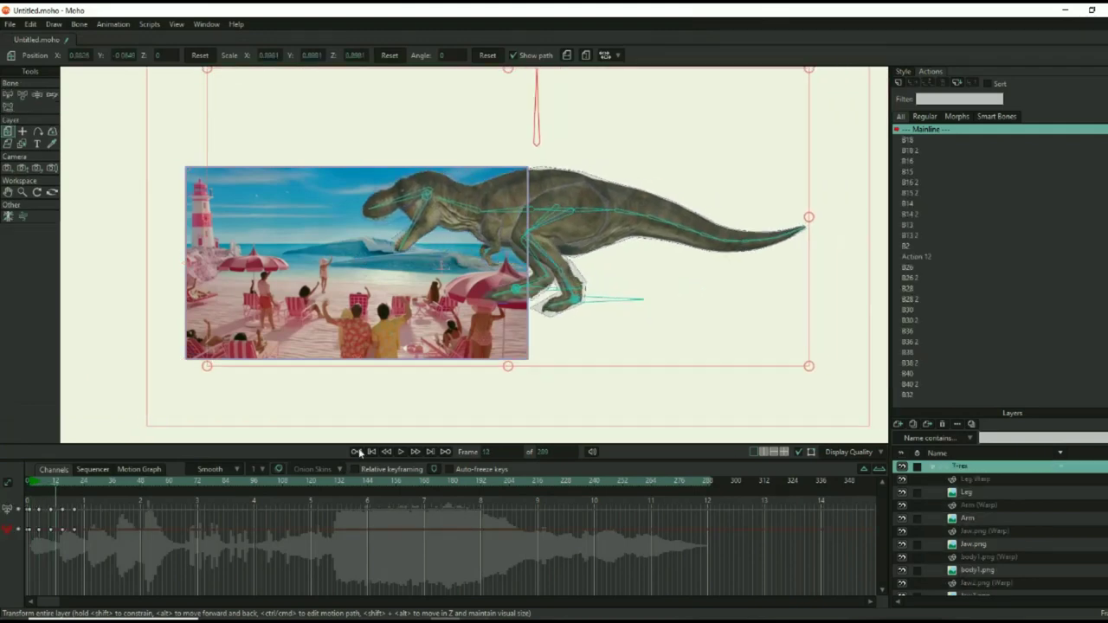
pyautogui.click(358, 452)
pyautogui.click(612, 303)
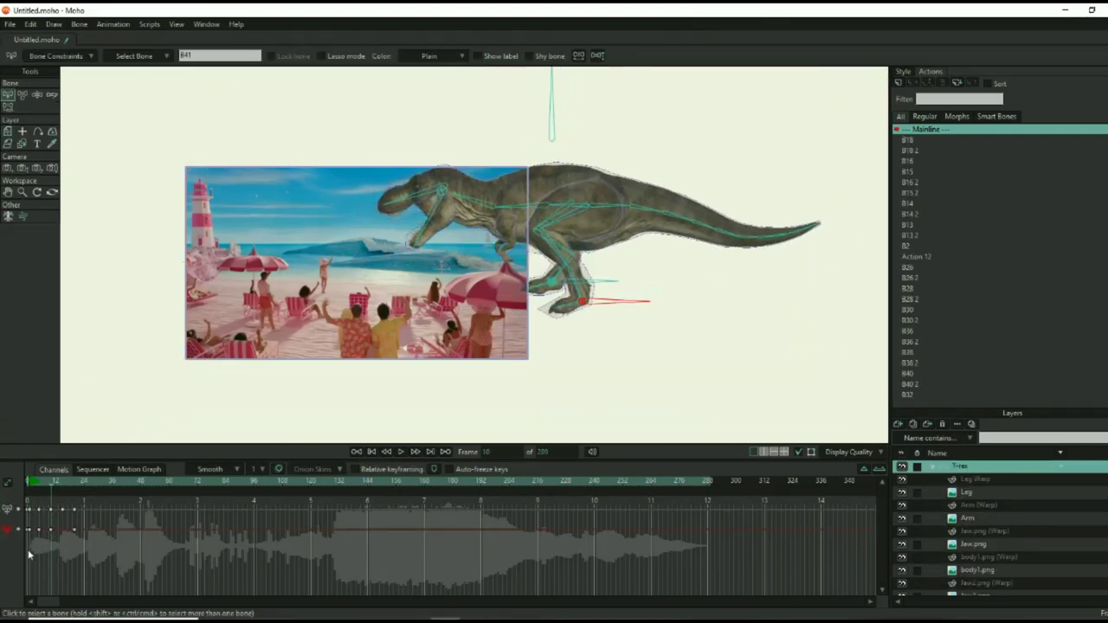
pyautogui.press('Right')
pyautogui.press('Right')
pyautogui.press('Right')
pyautogui.press('Right')
pyautogui.press('Right')
pyautogui.press('Left')
pyautogui.press('Left')
pyautogui.press('Left')
pyautogui.press('Right')
pyautogui.press('Right')
pyautogui.press('Right')
pyautogui.press('Right')
pyautogui.press('Right')
pyautogui.press('Right')
pyautogui.press('Right')
pyautogui.press('Right')
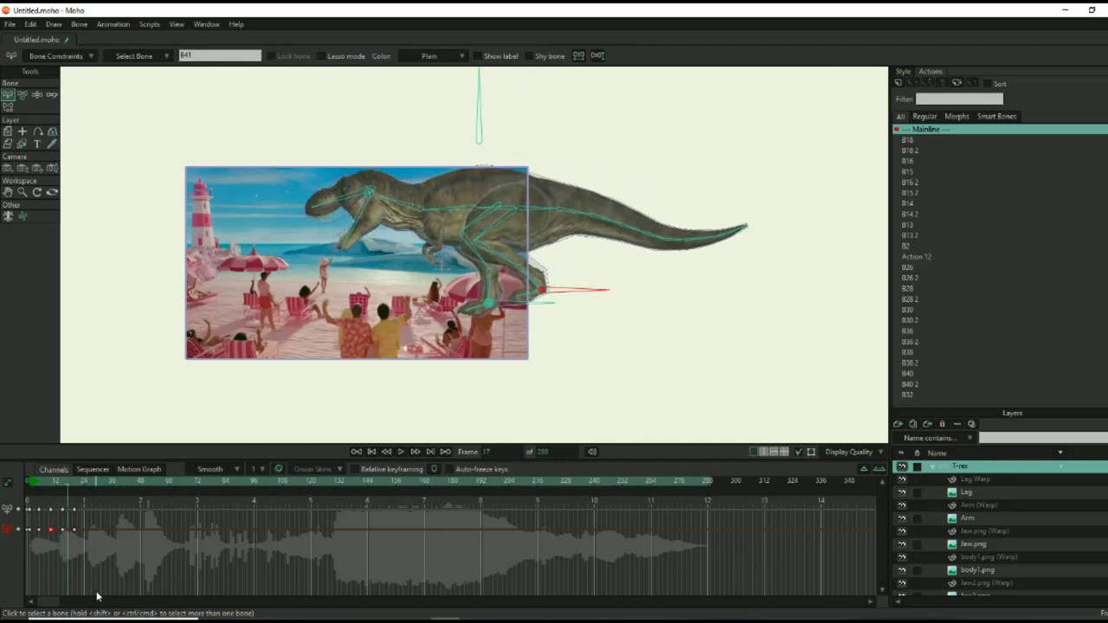
# At frame 25, move the root bone and the rear foot bone forward to pose the T-rex's next step
pyautogui.press('z')
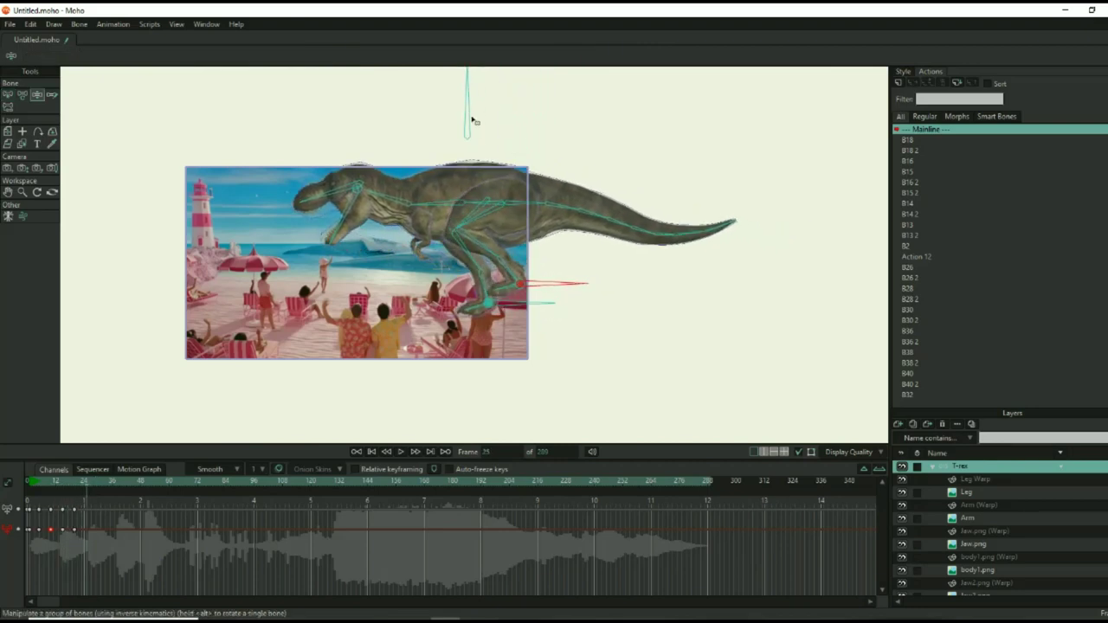
pyautogui.moveTo(471, 120); pyautogui.dragTo(427, 135)
pyautogui.moveTo(555, 286); pyautogui.dragTo(440, 307)
pyautogui.moveTo(424, 138); pyautogui.dragTo(405, 137)
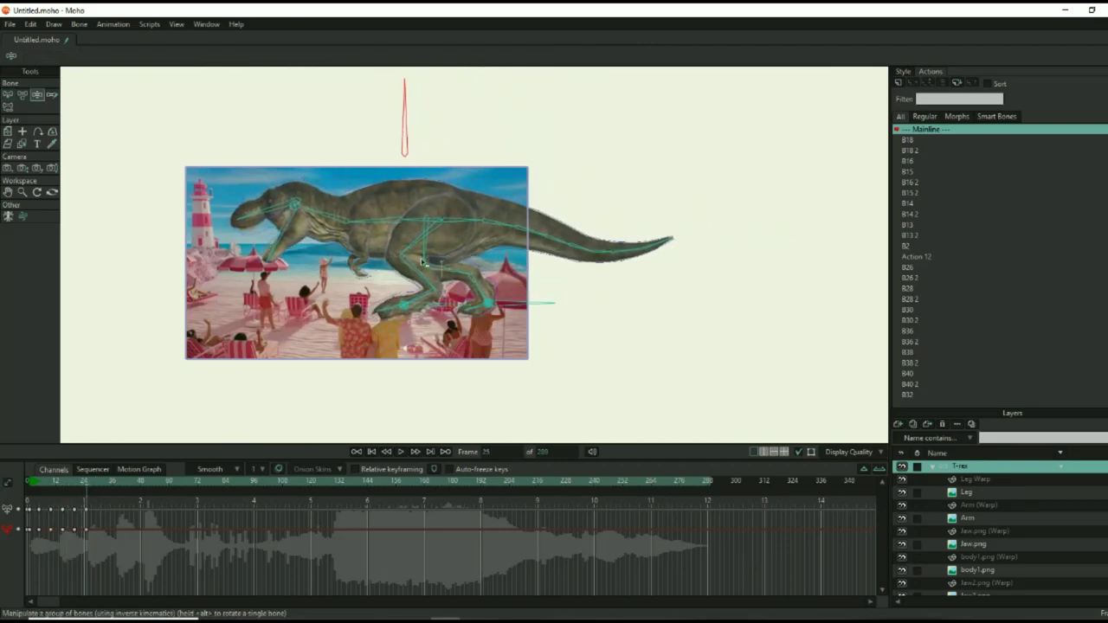
pyautogui.moveTo(403, 305); pyautogui.dragTo(391, 306)
pyautogui.moveTo(402, 130); pyautogui.dragTo(405, 129)
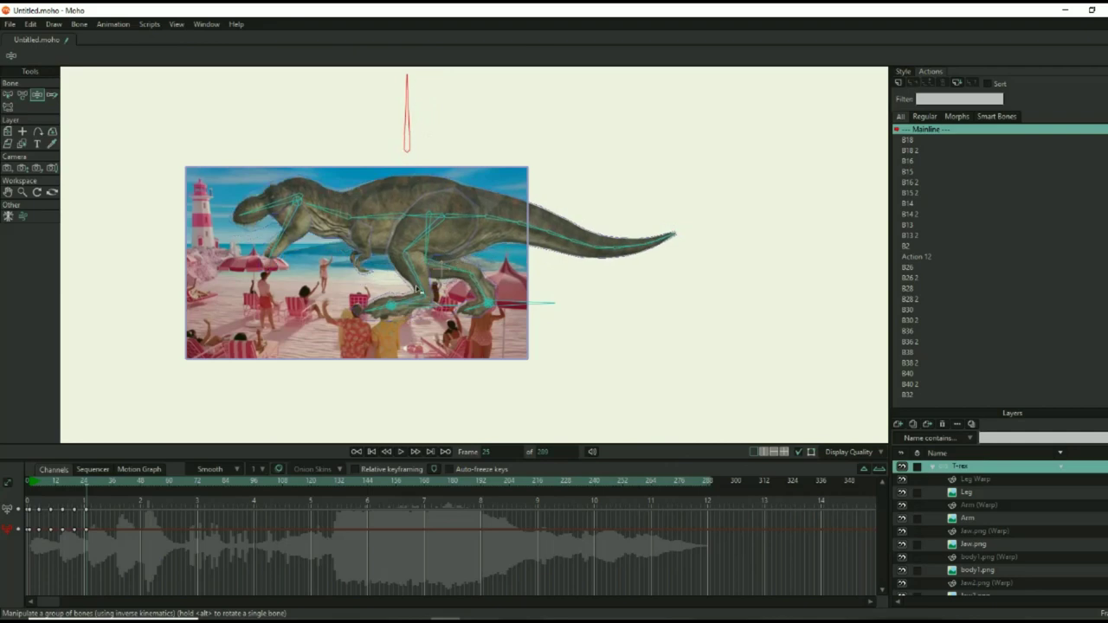
pyautogui.moveTo(415, 286); pyautogui.dragTo(420, 271)
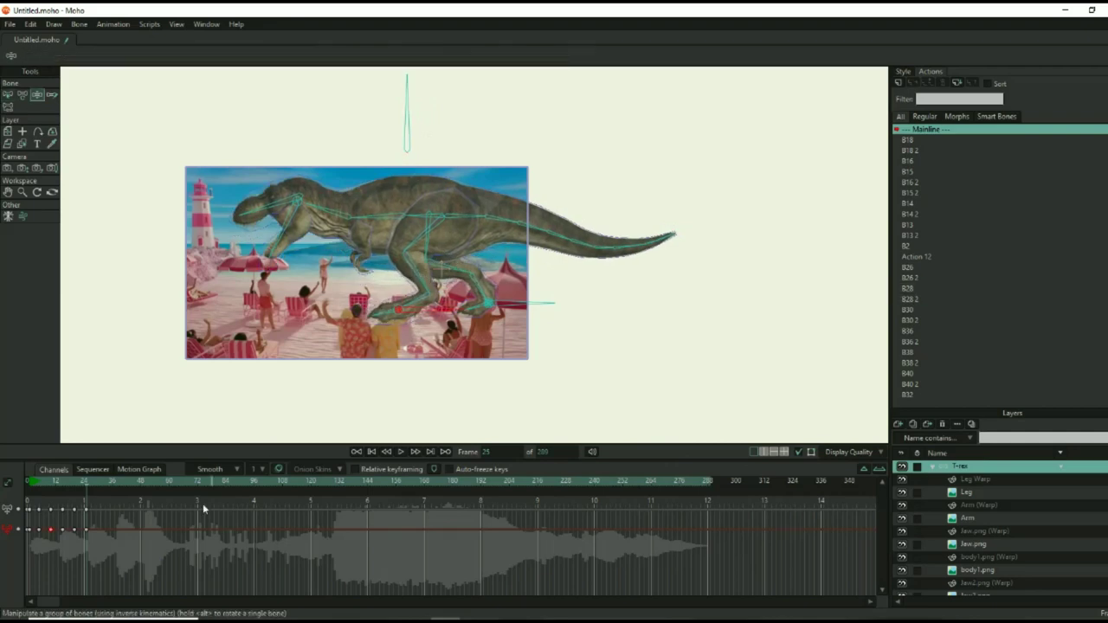
# Go back and forth through the frames around the new step to examine the walking motion
pyautogui.press('b')
pyautogui.moveTo(73, 482); pyautogui.dragTo(97, 494)
pyautogui.press('Left')
pyautogui.press('Left')
pyautogui.press('Left')
pyautogui.press('Left')
pyautogui.press('Left')
pyautogui.press('Left')
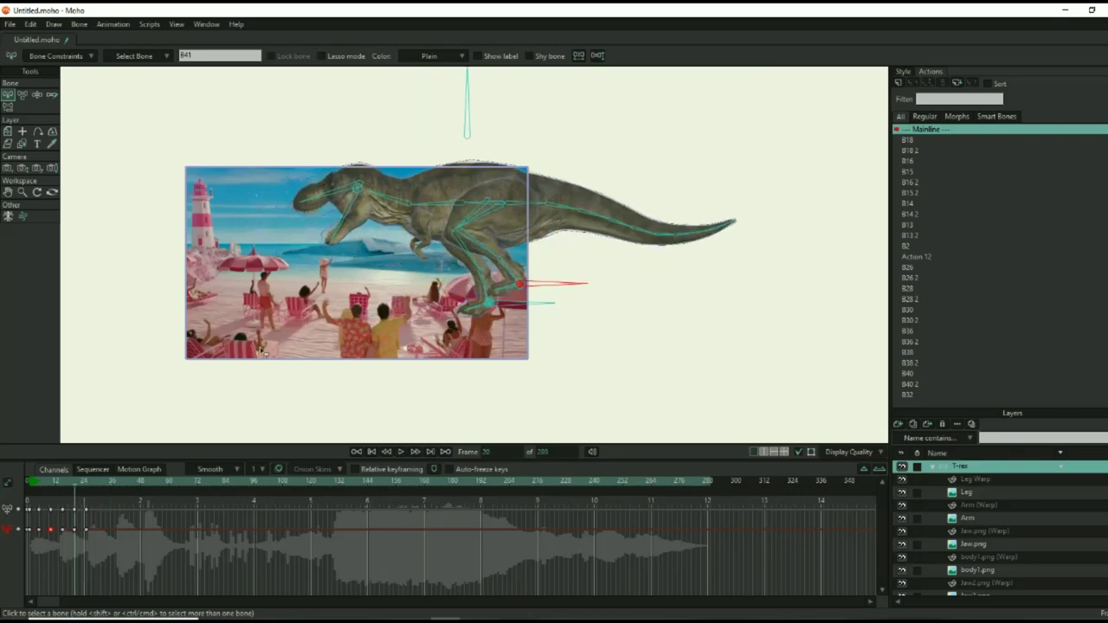
pyautogui.press('Right')
pyautogui.press('Right')
pyautogui.press('Right')
pyautogui.press('Left')
pyautogui.press('Left')
pyautogui.press('Left')
pyautogui.press('Left')
pyautogui.press('Left')
pyautogui.press('Left')
pyautogui.press('Left')
pyautogui.press('Left')
pyautogui.press('Left')
# At frame 13, pose the T-rex's front body, neck, head and jaw bones
pyautogui.press('z')
pyautogui.click(509, 215)
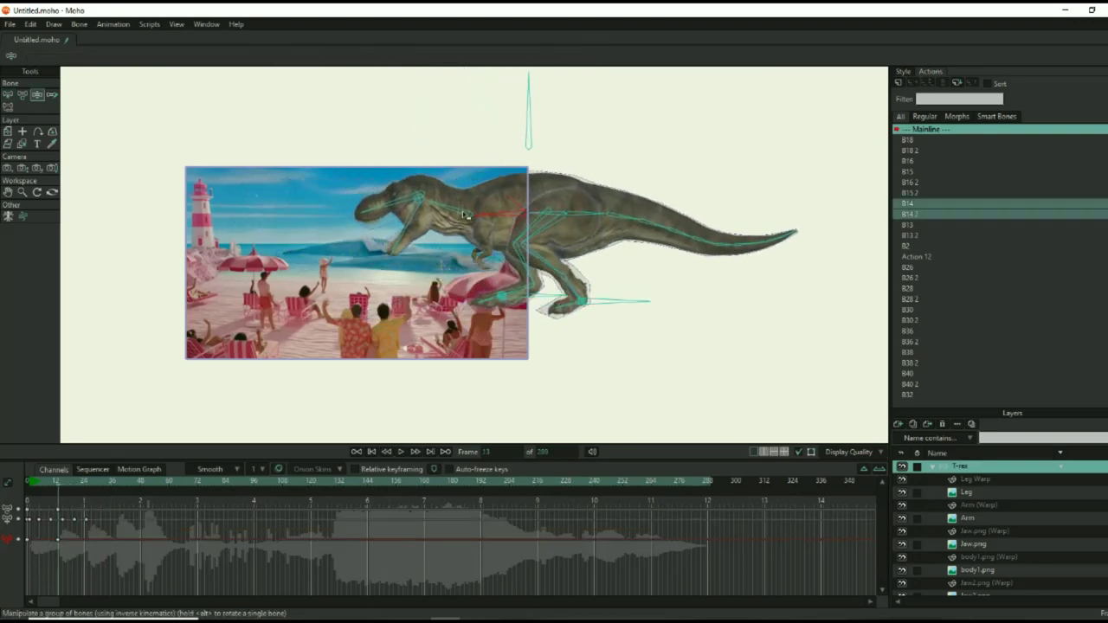
pyautogui.click(448, 208)
pyautogui.click(394, 204)
pyautogui.click(408, 221)
# Repose the T-rex's neck and head at frames 19 and 25 to add movement to the walk
pyautogui.press('Right')
pyautogui.press('Right')
pyautogui.press('Right')
pyautogui.press('Right')
pyautogui.press('Right')
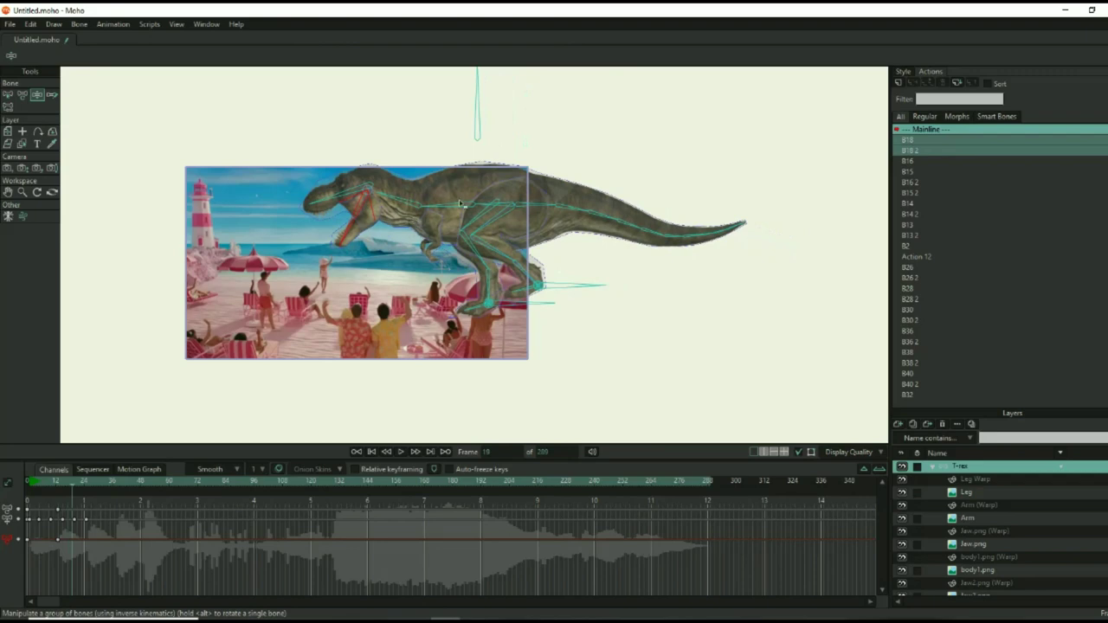
pyautogui.moveTo(459, 204); pyautogui.dragTo(399, 208)
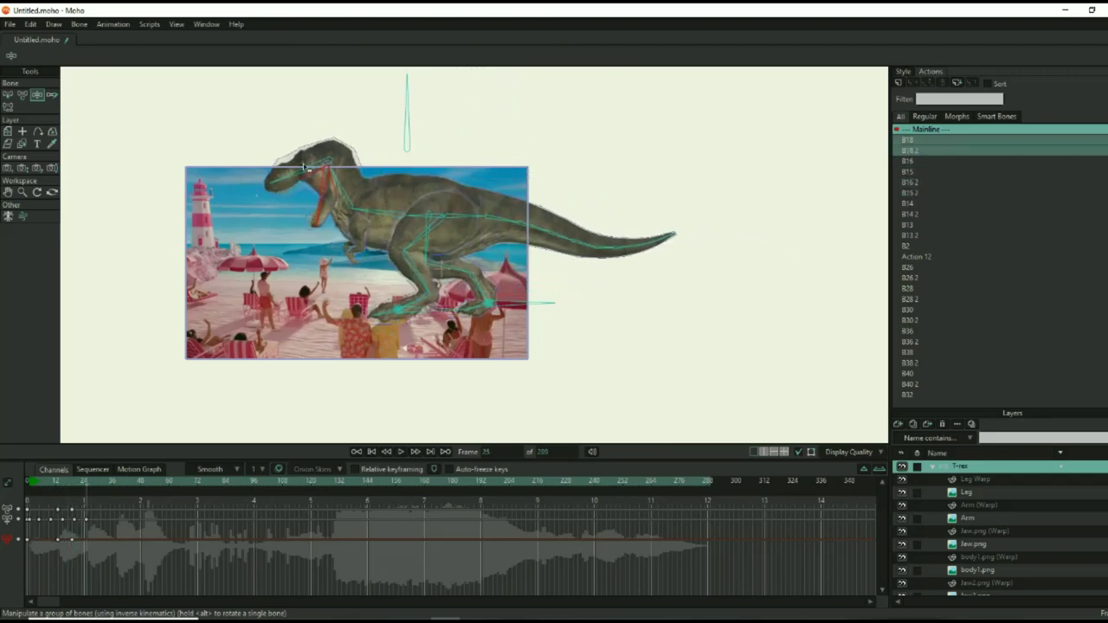
pyautogui.moveTo(303, 168); pyautogui.dragTo(340, 264)
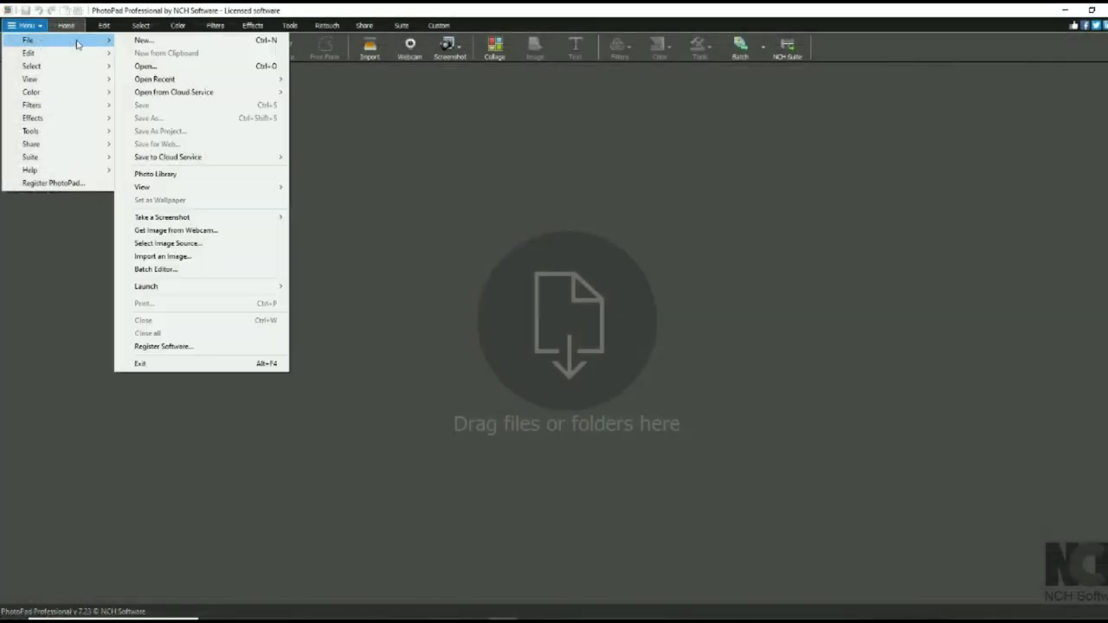
# In PhotoPad, open the Snapshot - 6 beach image from the Barbie folder
pyautogui.click(196, 76)
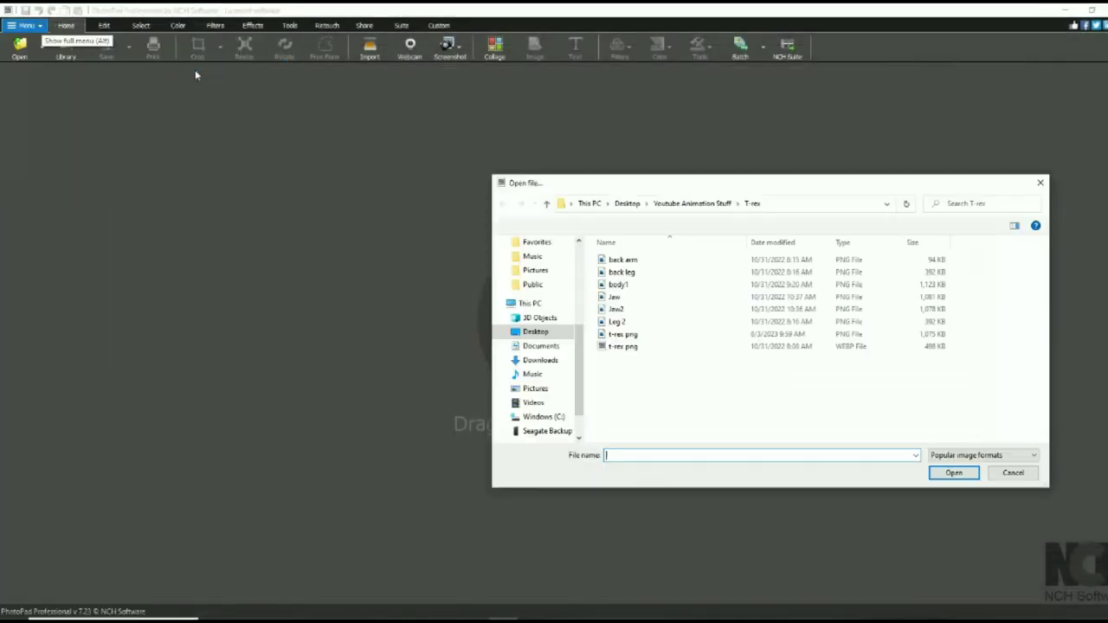
pyautogui.moveTo(578, 346); pyautogui.dragTo(578, 275)
pyautogui.click(534, 299)
pyautogui.doubleClick(623, 353)
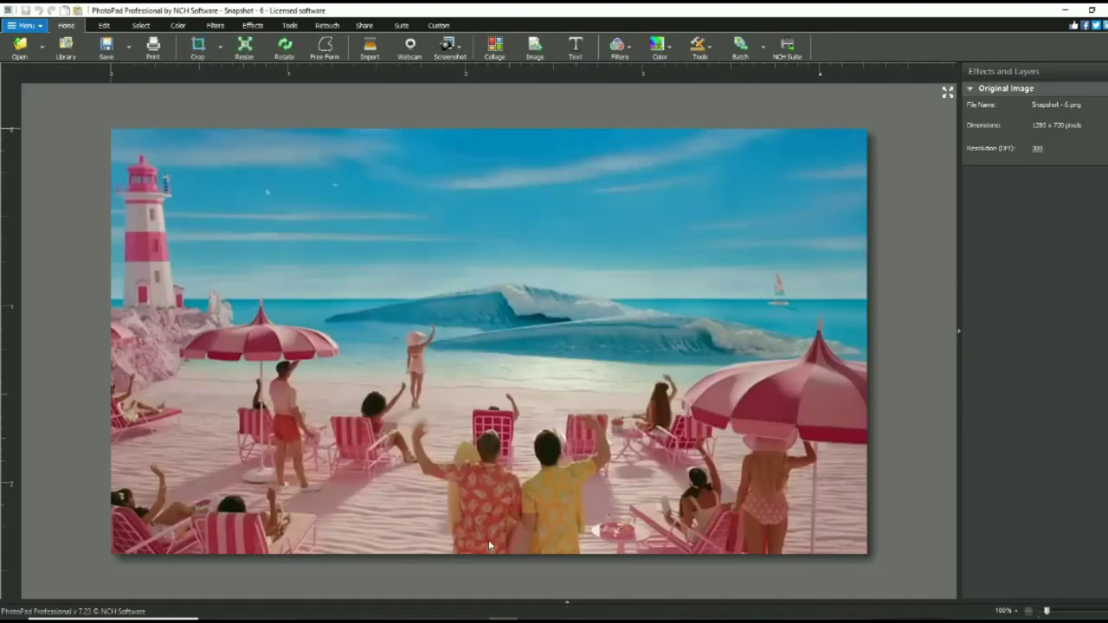
# Outline the woman waving at the shoreline with a polygon selection, from her feet around her hat and raised arm
pyautogui.click(140, 25)
pyautogui.scroll(5, 411, 440)
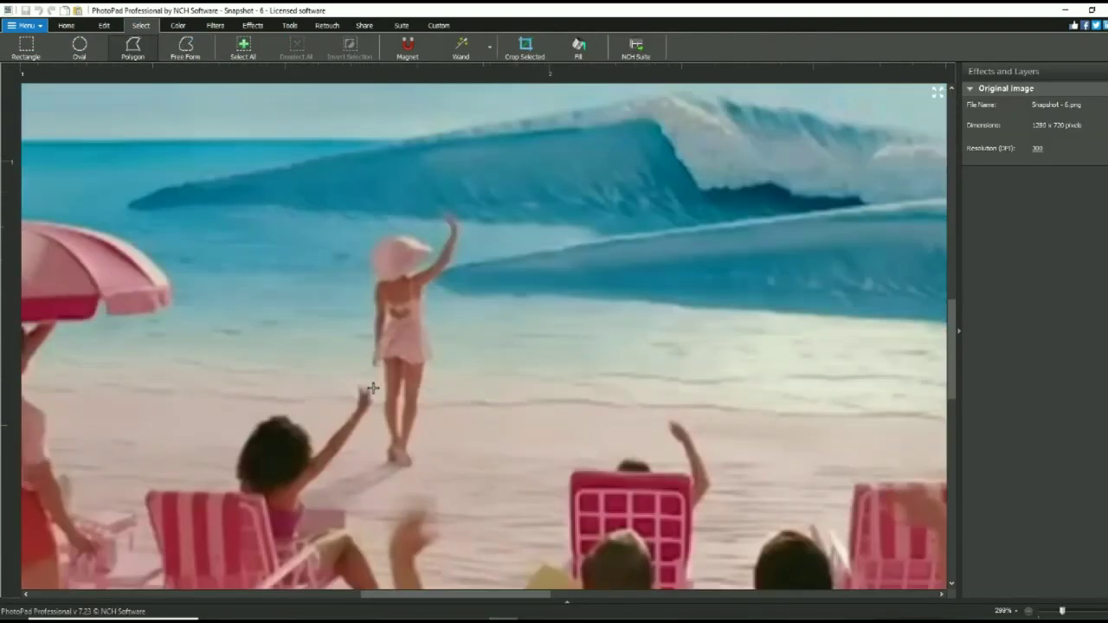
pyautogui.scroll(1, 372, 388)
pyautogui.moveTo(416, 465); pyautogui.dragTo(423, 427)
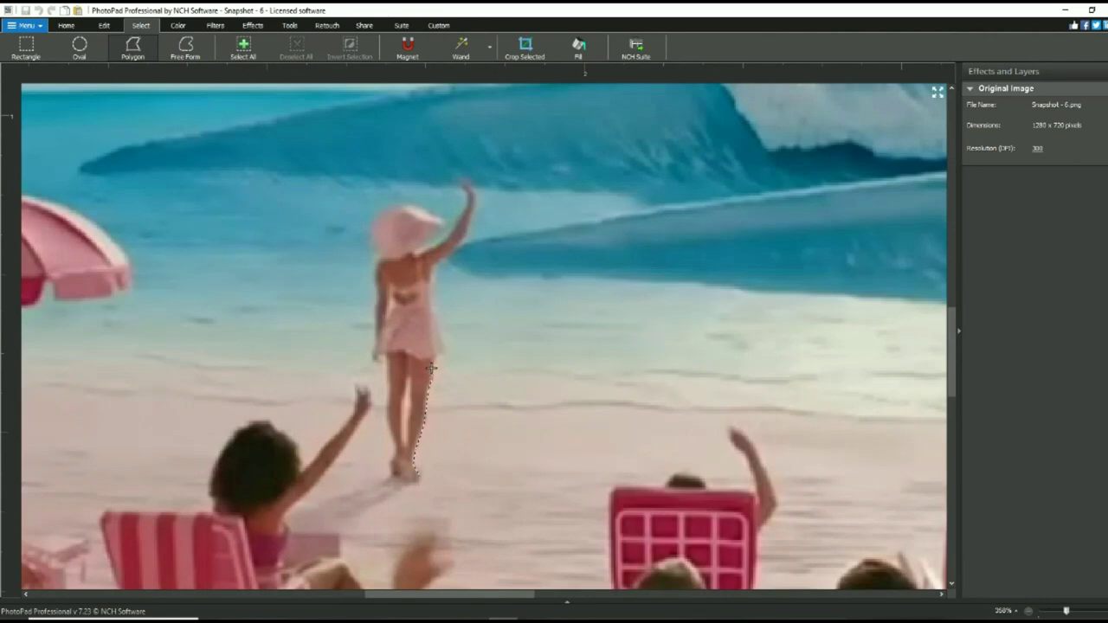
pyautogui.moveTo(431, 368); pyautogui.dragTo(433, 261)
pyautogui.moveTo(486, 222); pyautogui.dragTo(460, 179)
pyautogui.moveTo(420, 242)
pyautogui.mouseDown()
pyautogui.moveTo(399, 210)
pyautogui.moveTo(369, 238)
pyautogui.moveTo(370, 357)
pyautogui.moveTo(389, 381)
pyautogui.moveTo(393, 444)
pyautogui.mouseUp()
pyautogui.click(419, 475)
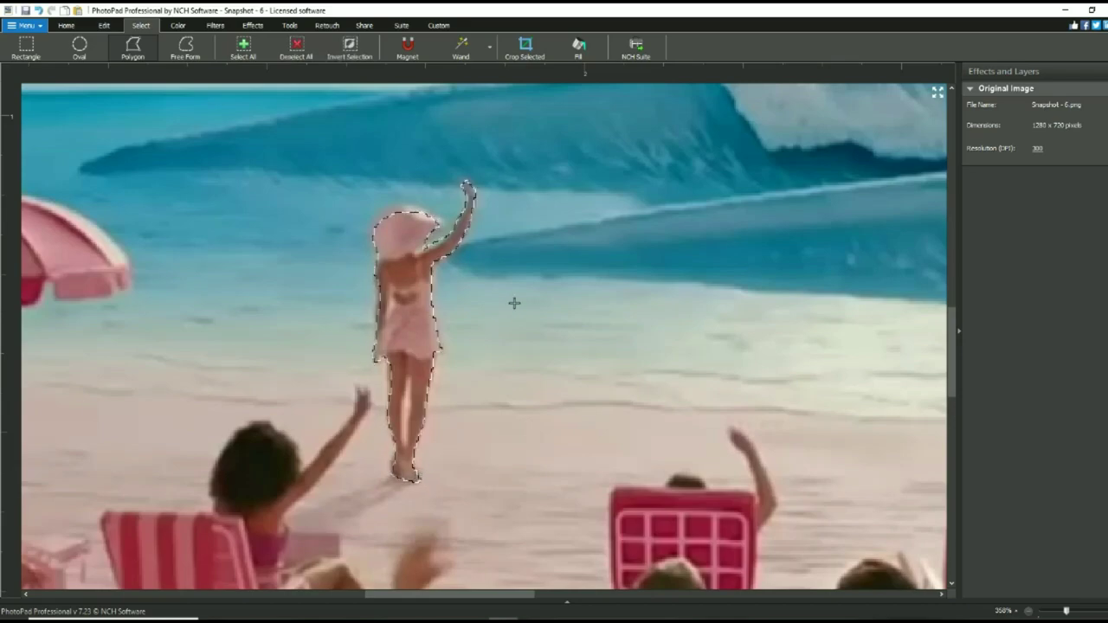
# Invert the selection and delete everything around the woman to isolate her
pyautogui.click(349, 49)
pyautogui.scroll(-3, 420, 367)
pyautogui.press('Delete')
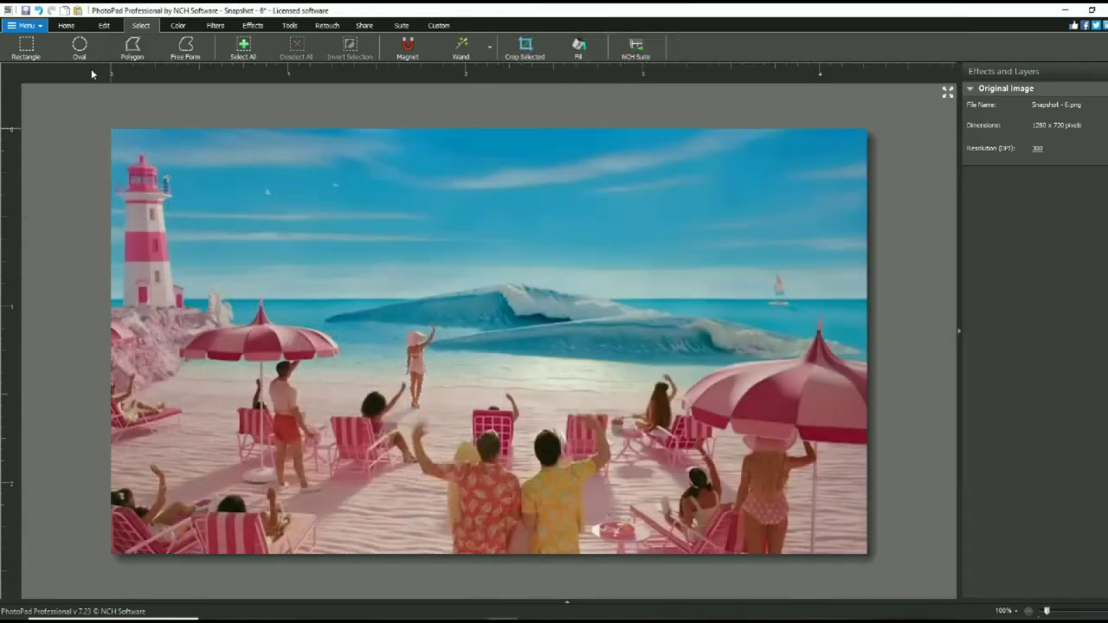
# Clone nearby sea and sand over the woman at the shoreline with the Clone Stamp, and reduce the brush size
pyautogui.click(72, 27)
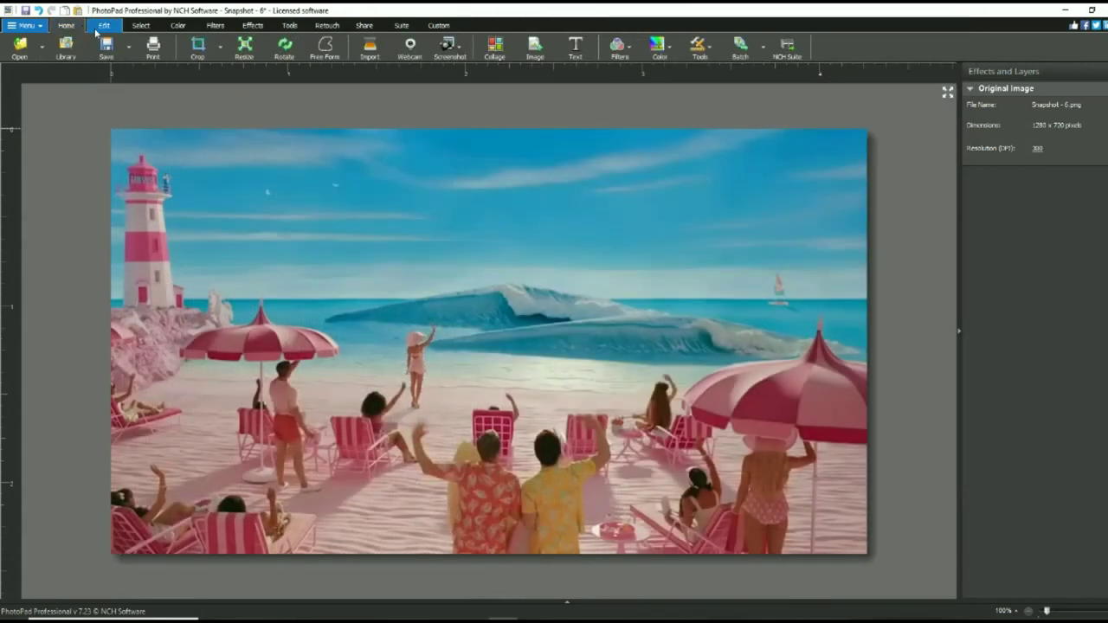
pyautogui.click(42, 27)
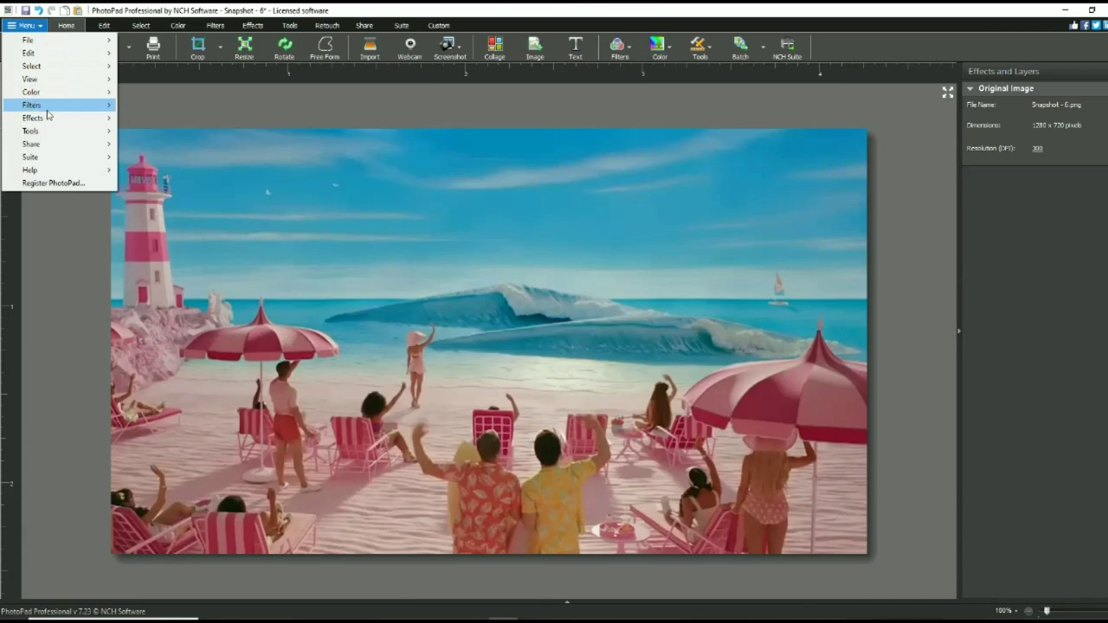
pyautogui.moveTo(63, 133)
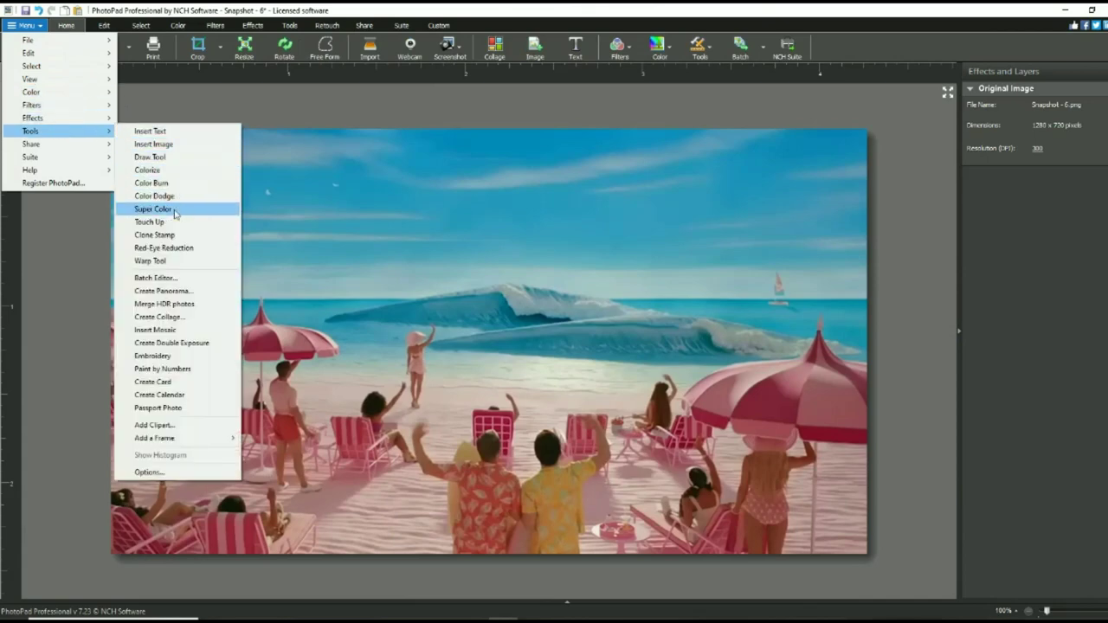
pyautogui.click(156, 234)
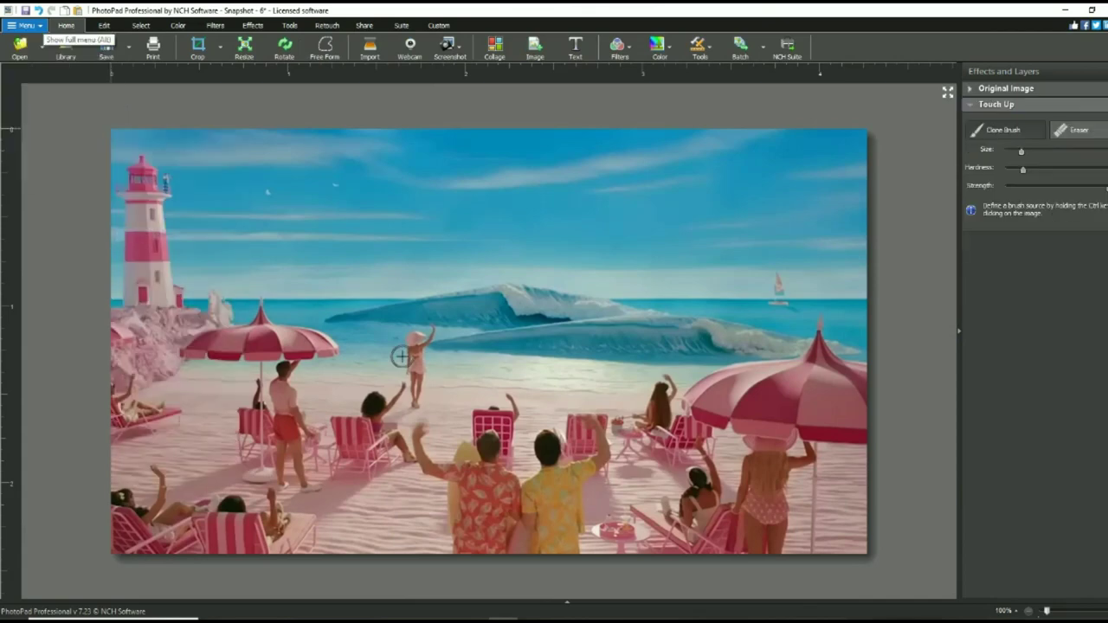
pyautogui.scroll(3, 433, 377)
pyautogui.moveTo(366, 396)
pyautogui.mouseDown()
pyautogui.moveTo(459, 395)
pyautogui.moveTo(421, 395)
pyautogui.moveTo(396, 419)
pyautogui.moveTo(482, 360)
pyautogui.moveTo(405, 369)
pyautogui.moveTo(470, 321)
pyautogui.mouseUp()
pyautogui.scroll(2, 381, 325)
pyautogui.moveTo(377, 298)
pyautogui.mouseDown()
pyautogui.moveTo(355, 286)
pyautogui.moveTo(406, 286)
pyautogui.mouseUp()
pyautogui.keyDown('ctrl'); pyautogui.click(492, 306); pyautogui.keyUp('ctrl')
pyautogui.moveTo(1021, 152); pyautogui.dragTo(1009, 151)
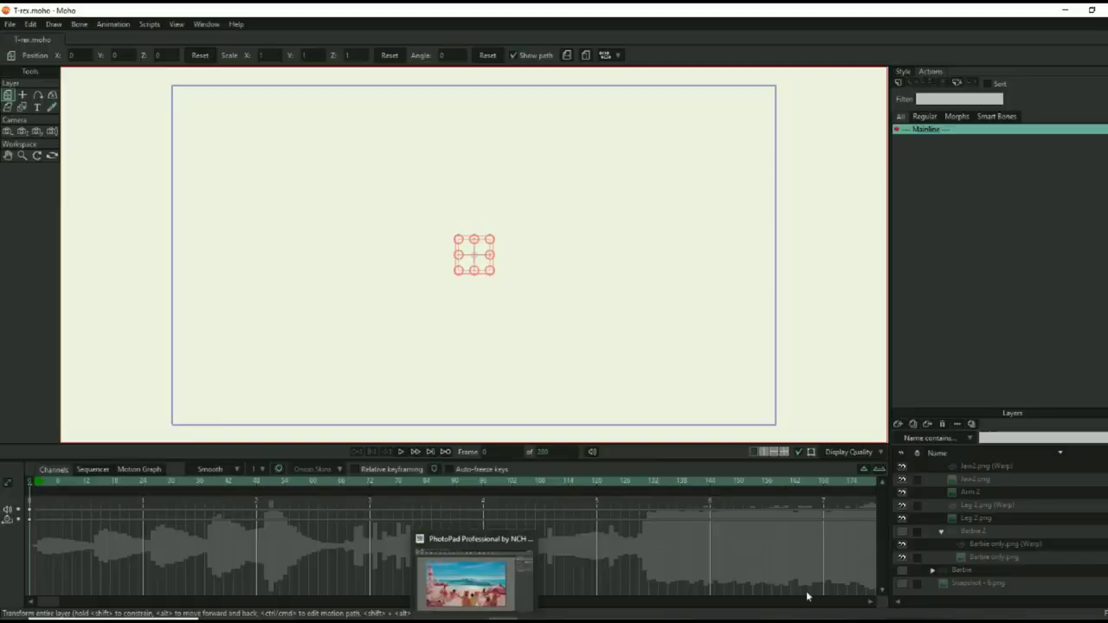
# In Moho's T-rex.moho project, show the Barbie layer and play the animation to find where the T-rex's jaws reach her
pyautogui.click(902, 571)
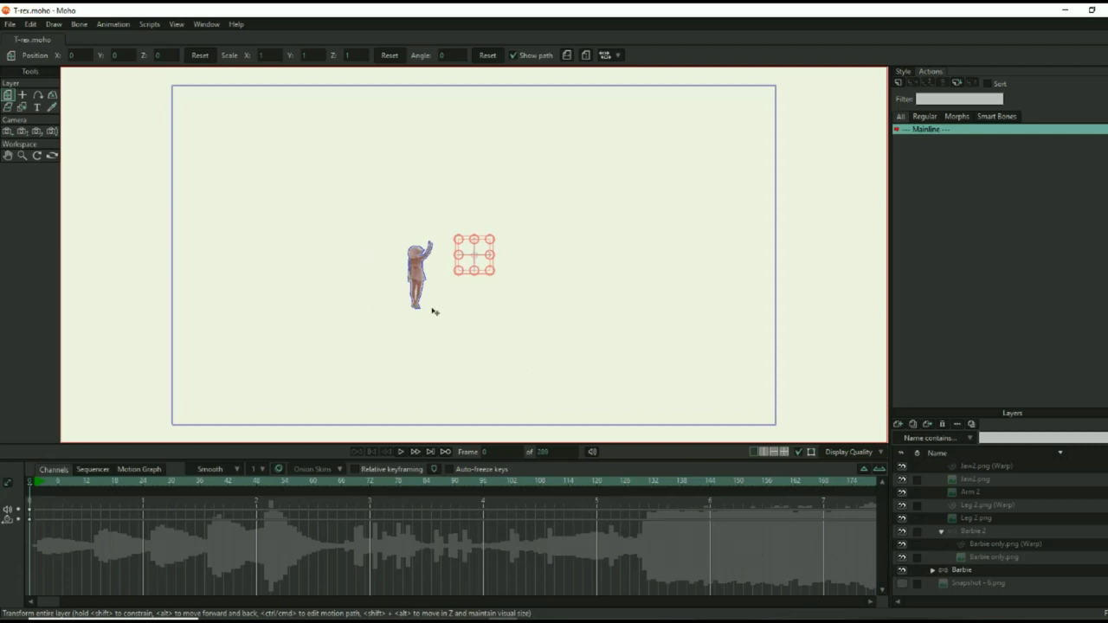
pyautogui.press('space')
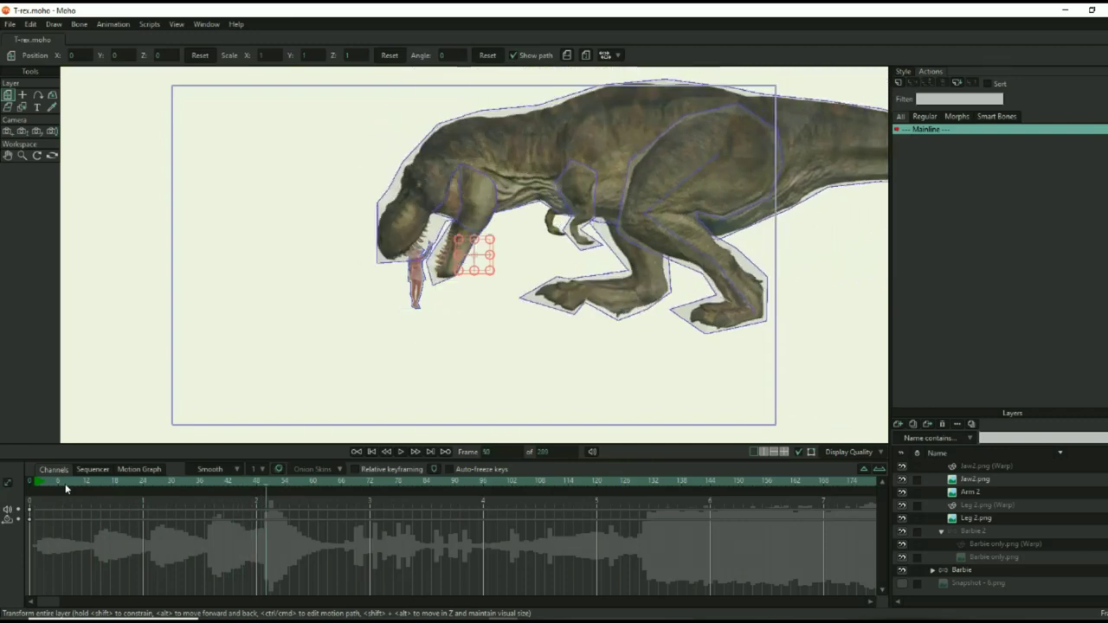
pyautogui.press('Left')
pyautogui.press('Left')
pyautogui.press('Left')
pyautogui.press('Left')
pyautogui.press('Left')
pyautogui.press('Left')
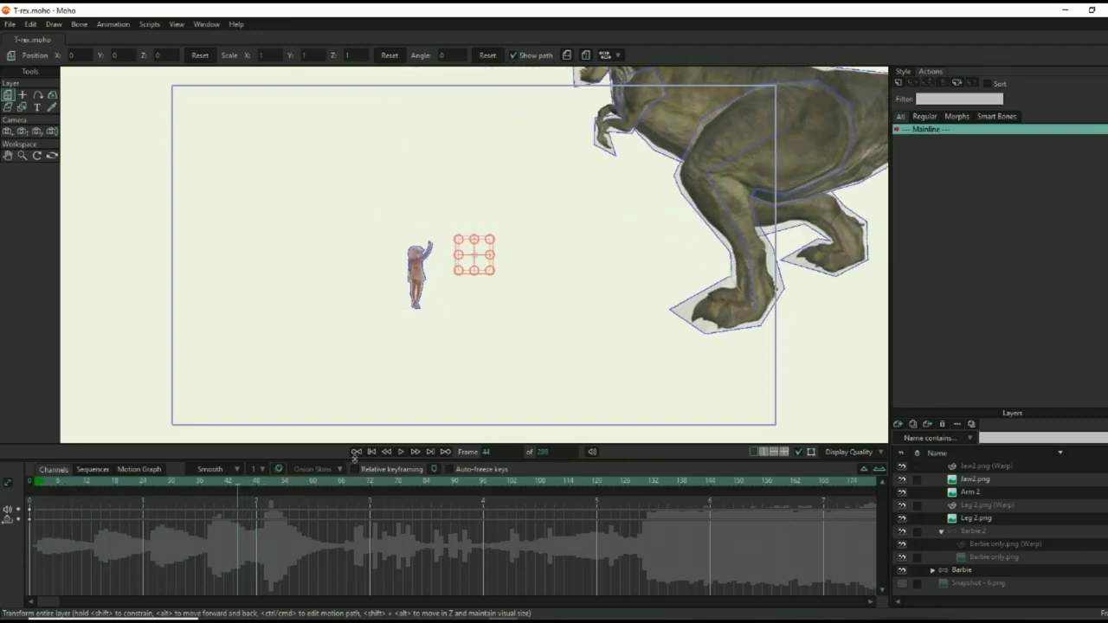
pyautogui.click(356, 452)
# Turn off the Barbie layer's visibility at frame 0 in its layer settings and go to the bite at frame 50
pyautogui.doubleClick(962, 570)
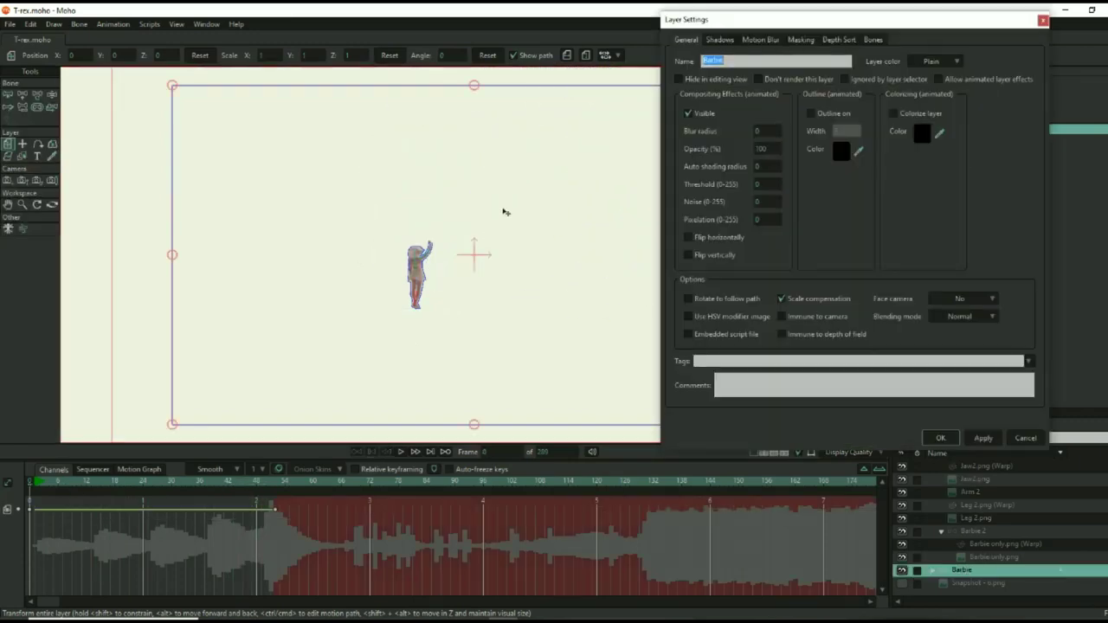
pyautogui.click(689, 114)
pyautogui.click(949, 442)
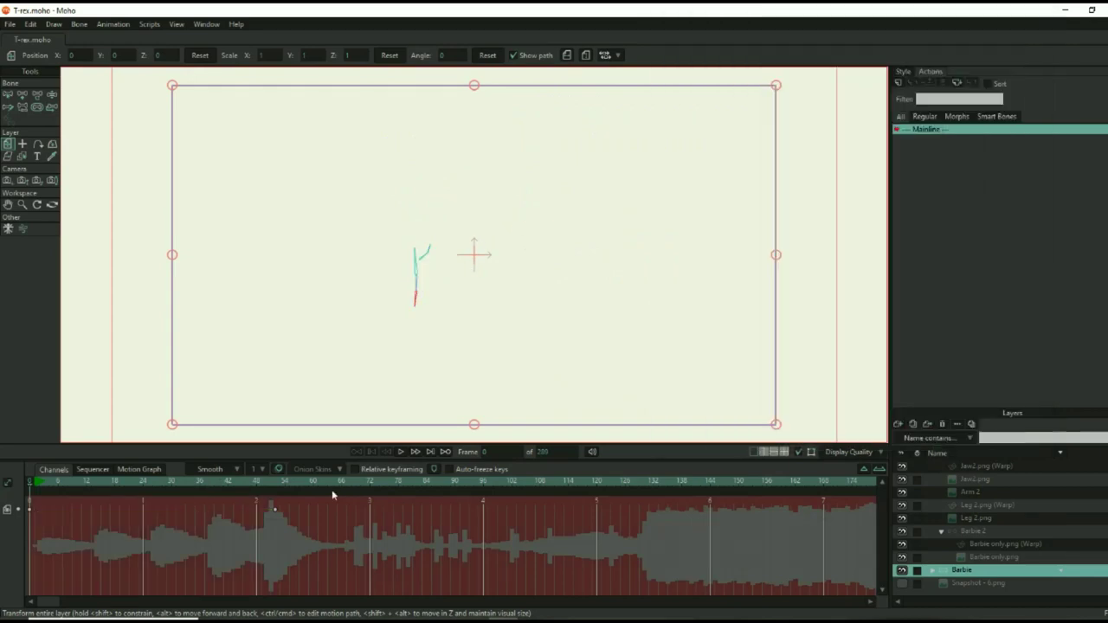
pyautogui.moveTo(257, 486); pyautogui.dragTo(271, 481)
pyautogui.press('Left')
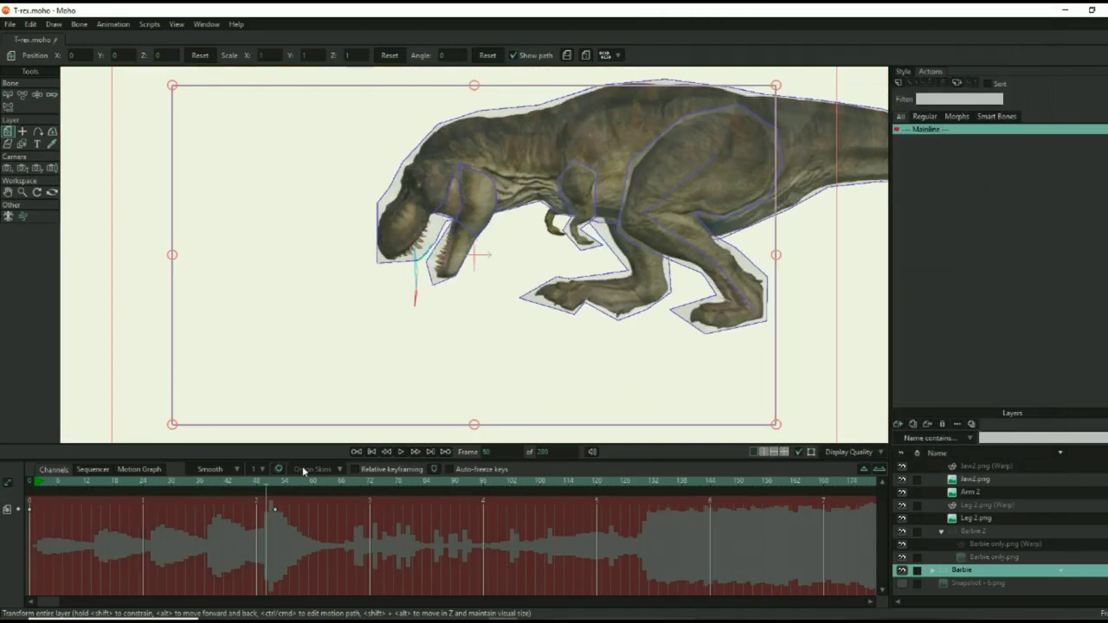
# Make the Barbie layer visible at frame 50 in its layer settings and scrub the timeline to check the bite
pyautogui.doubleClick(988, 571)
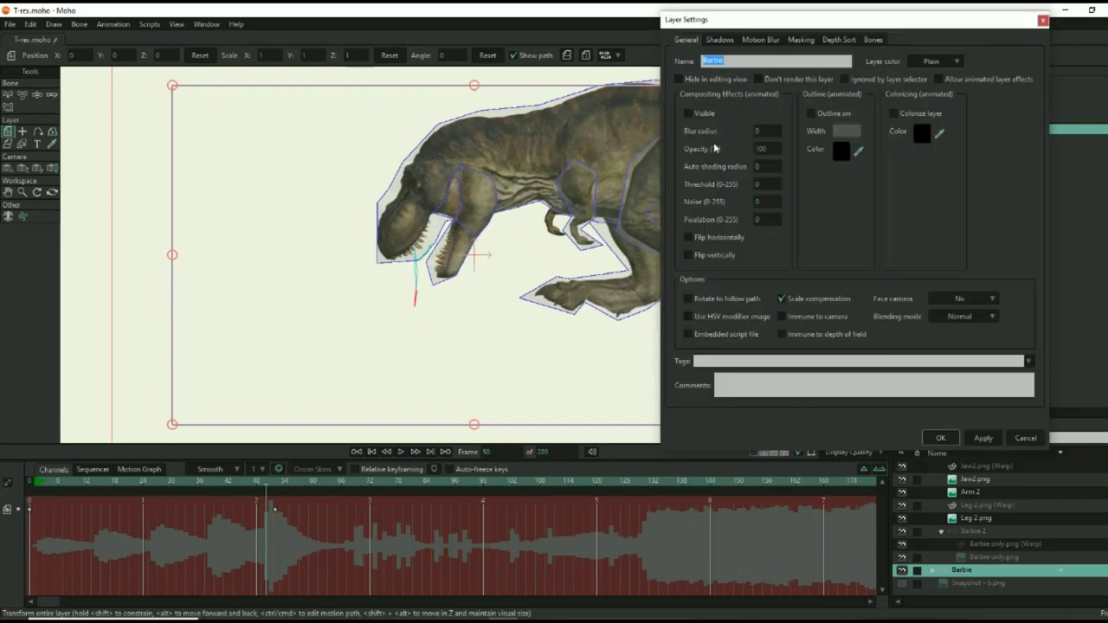
pyautogui.click(689, 113)
pyautogui.click(940, 439)
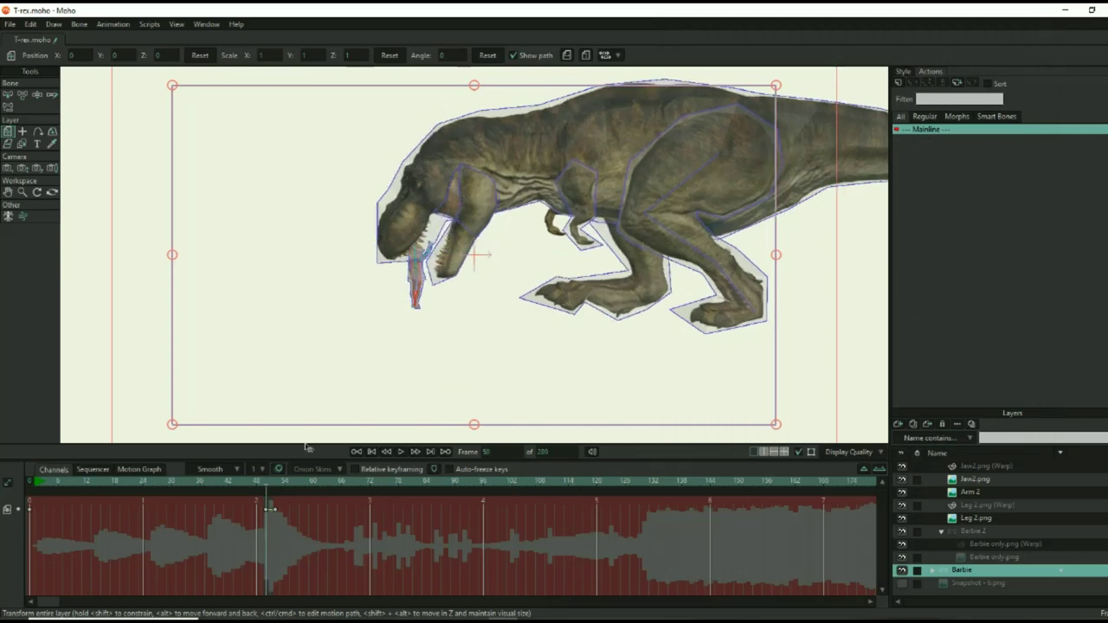
pyautogui.moveTo(264, 482)
pyautogui.mouseDown()
pyautogui.moveTo(45, 482)
pyautogui.moveTo(275, 498)
pyautogui.mouseUp()
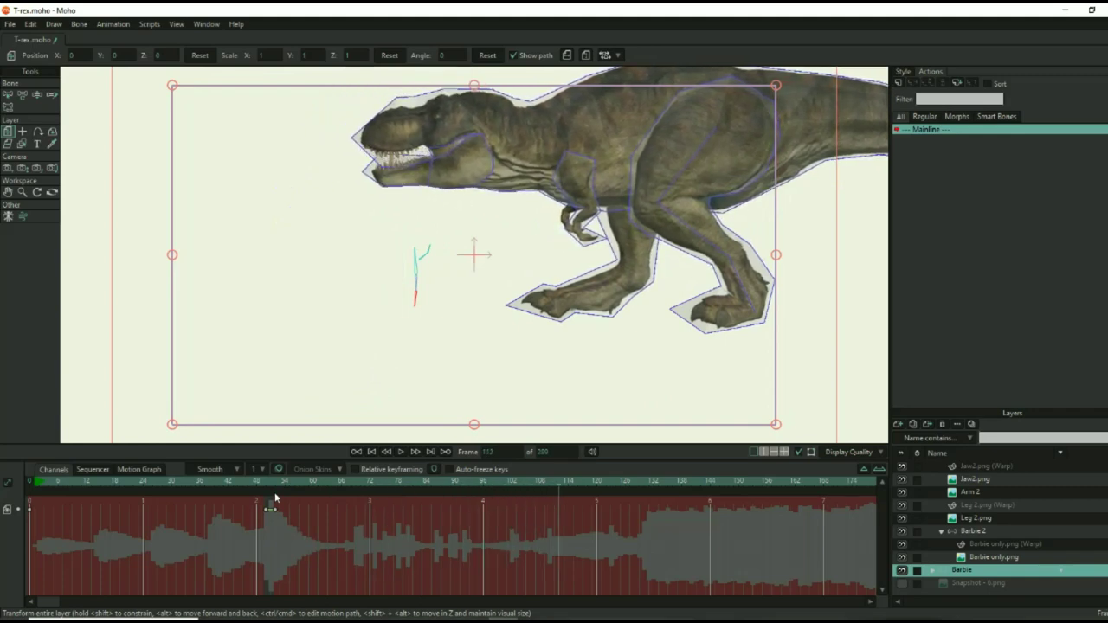
pyautogui.click(273, 498)
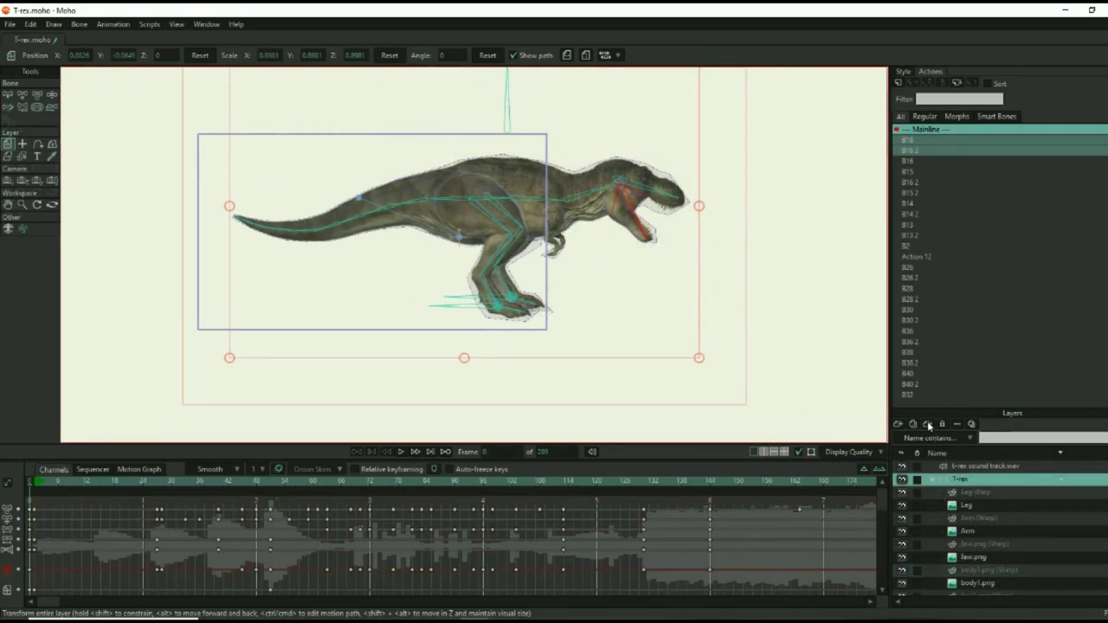
# Duplicate the T-rex layer, flip the copy vertically, move it below the dinosaur as a shadow, and scrub the animation to check it
pyautogui.click(926, 424)
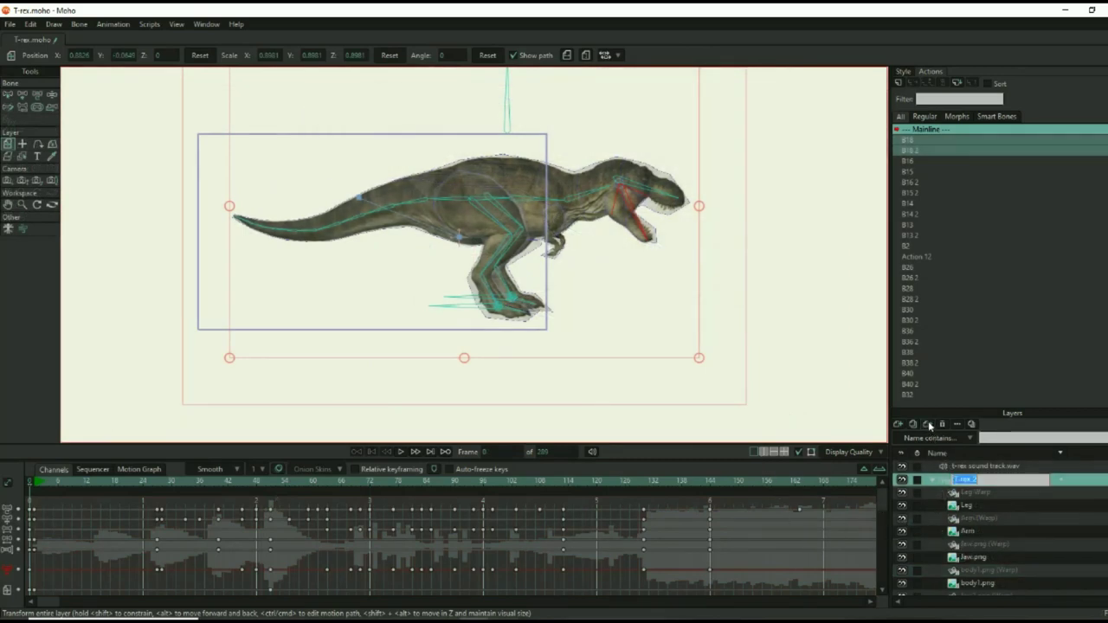
pyautogui.click(931, 481)
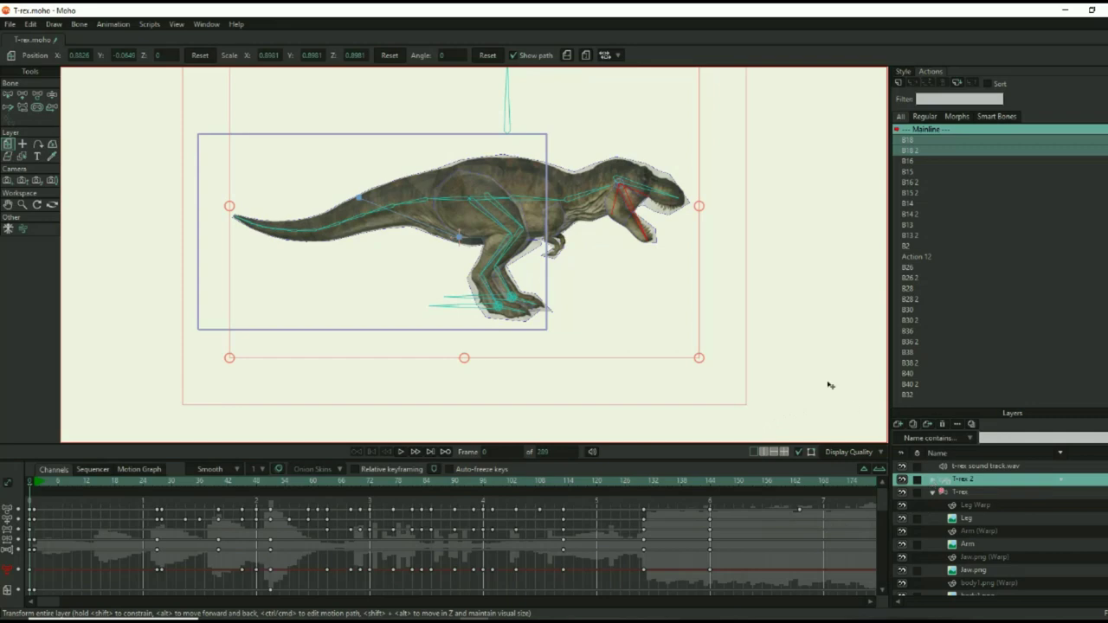
pyautogui.scroll(-3, 502, 130)
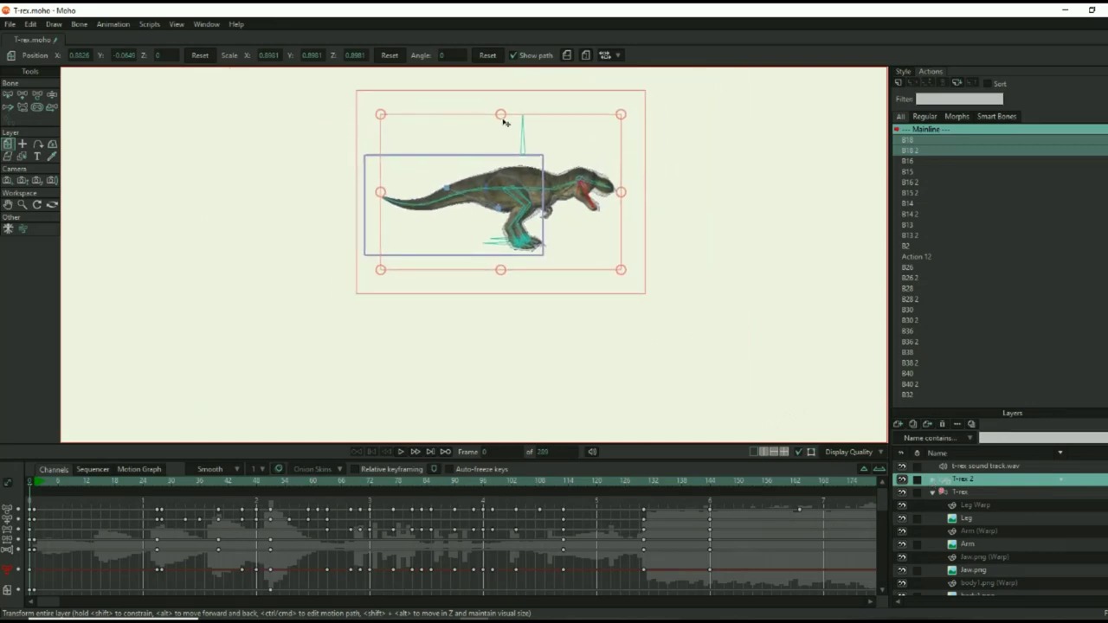
pyautogui.moveTo(500, 114); pyautogui.dragTo(511, 275)
pyautogui.moveTo(549, 199); pyautogui.dragTo(552, 274)
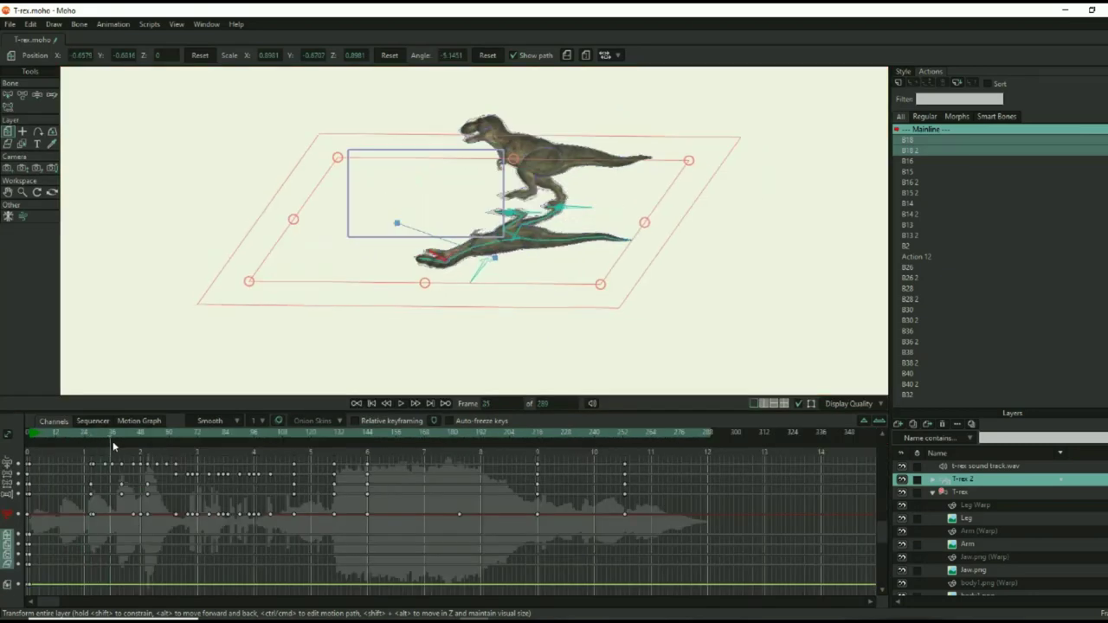
pyautogui.moveTo(113, 442); pyautogui.dragTo(211, 450)
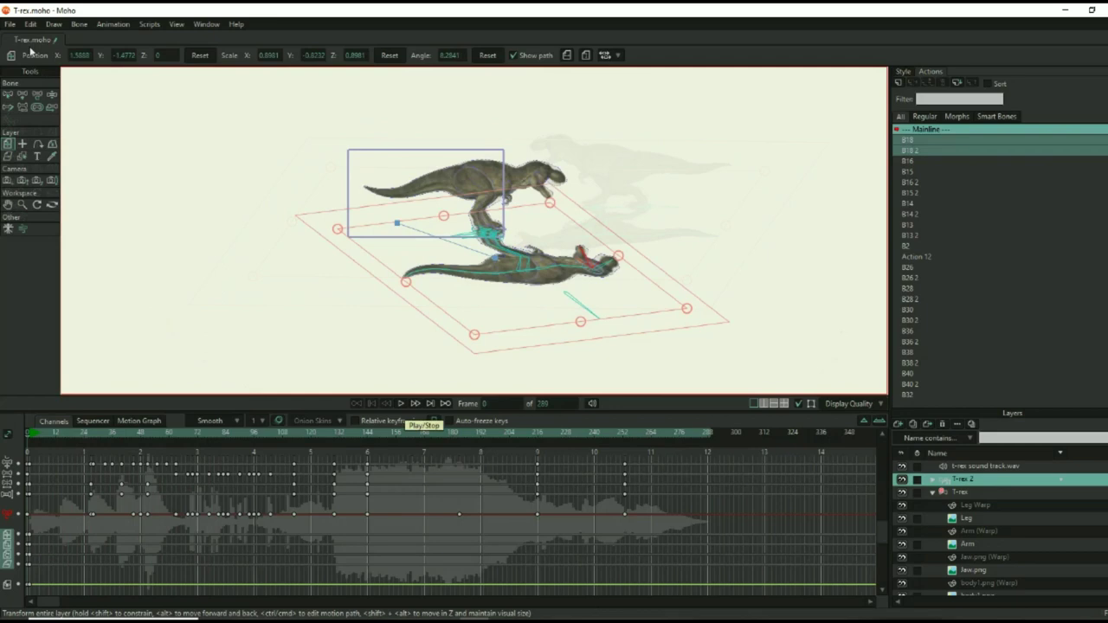
# Set up an animation export of the T-rex project with the MOV (PNG alpha-PCM) preset
pyautogui.click(10, 24)
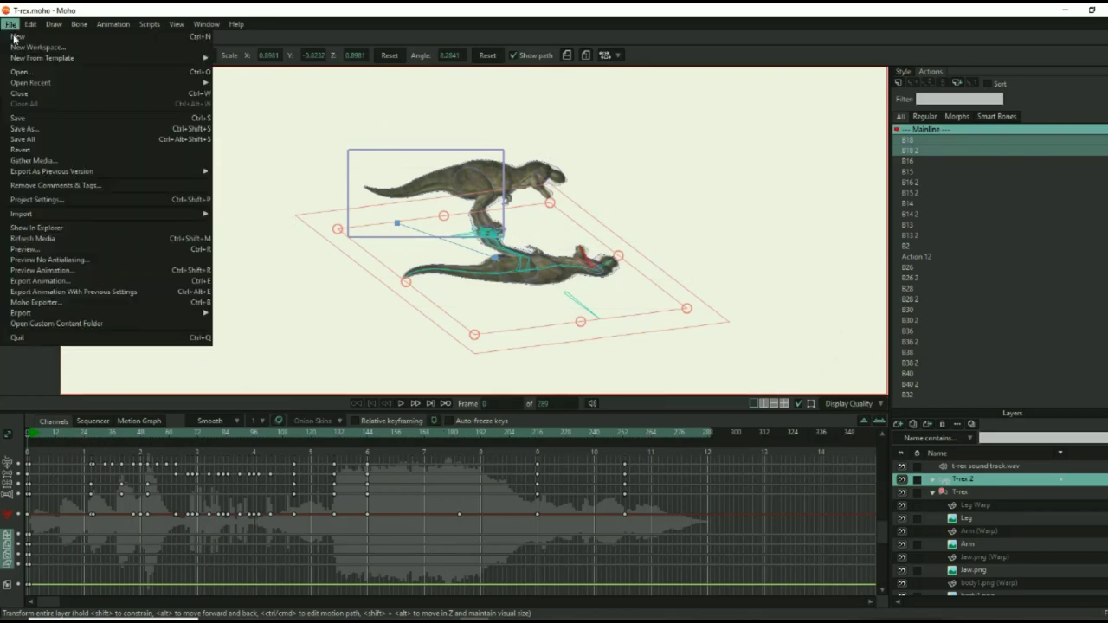
pyautogui.click(50, 280)
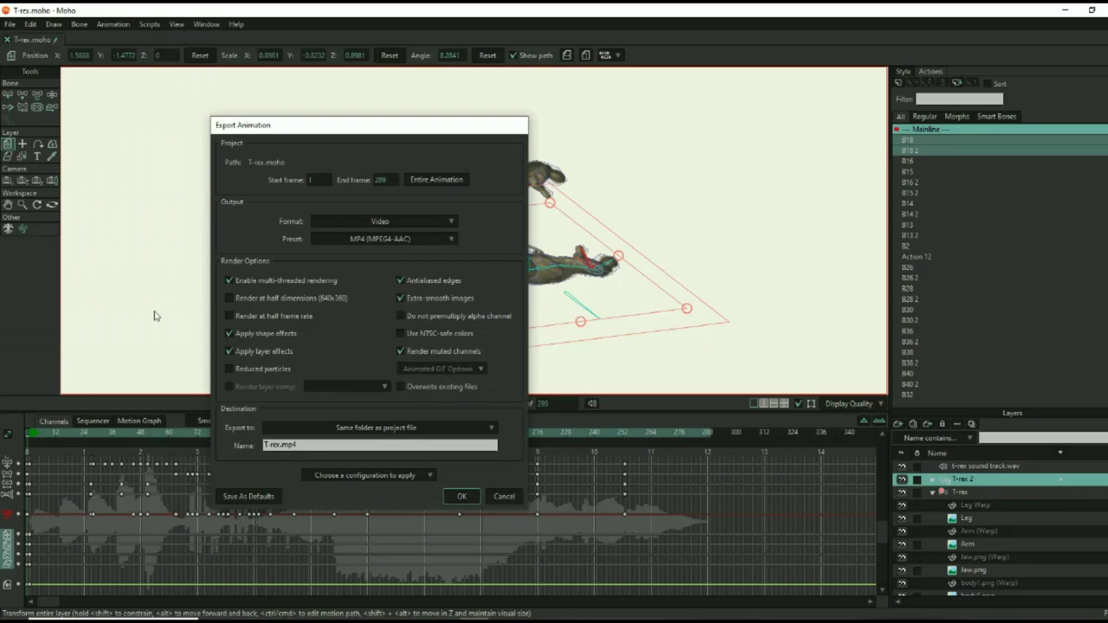
pyautogui.click(451, 239)
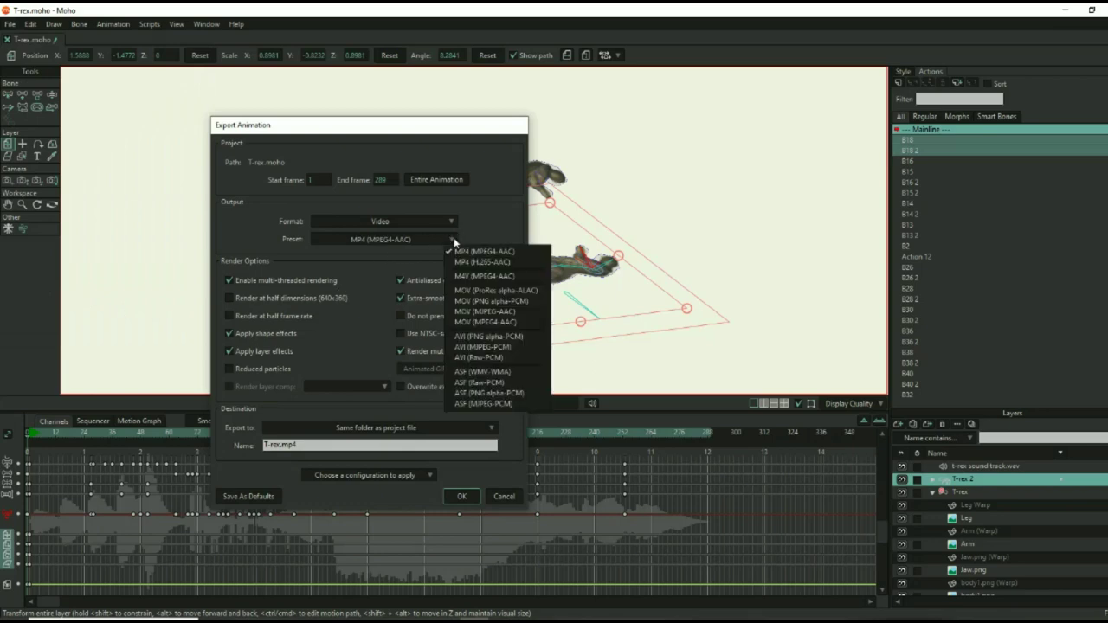
pyautogui.click(478, 298)
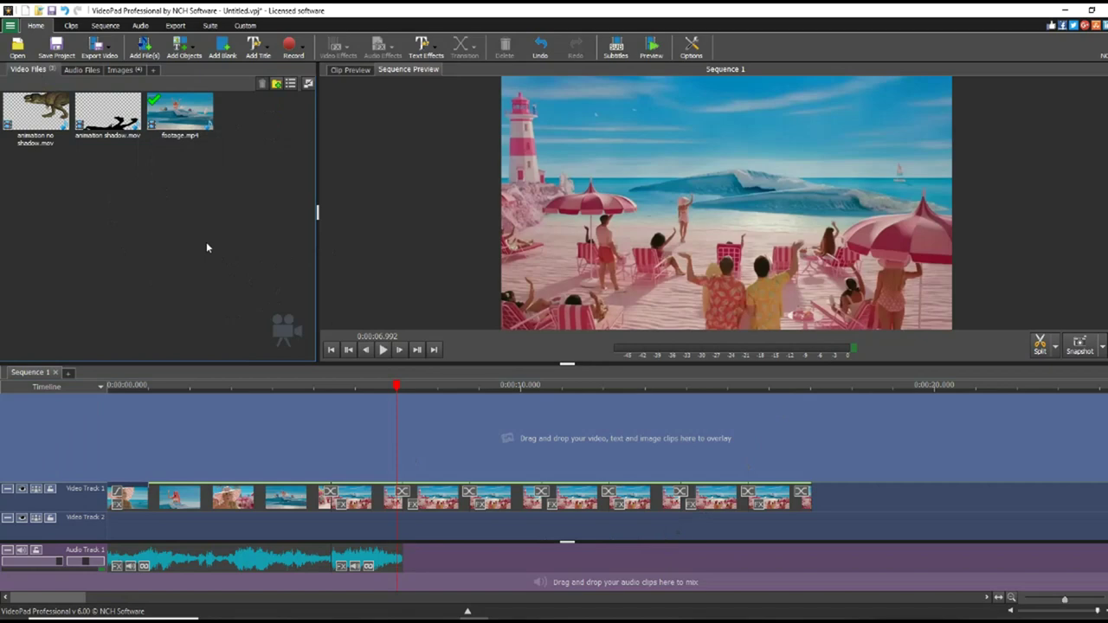
# In VideoPad, place No barbie.png on Video Track 2 from about 7.15 s to the footage's end, and play the transition
pyautogui.click(120, 69)
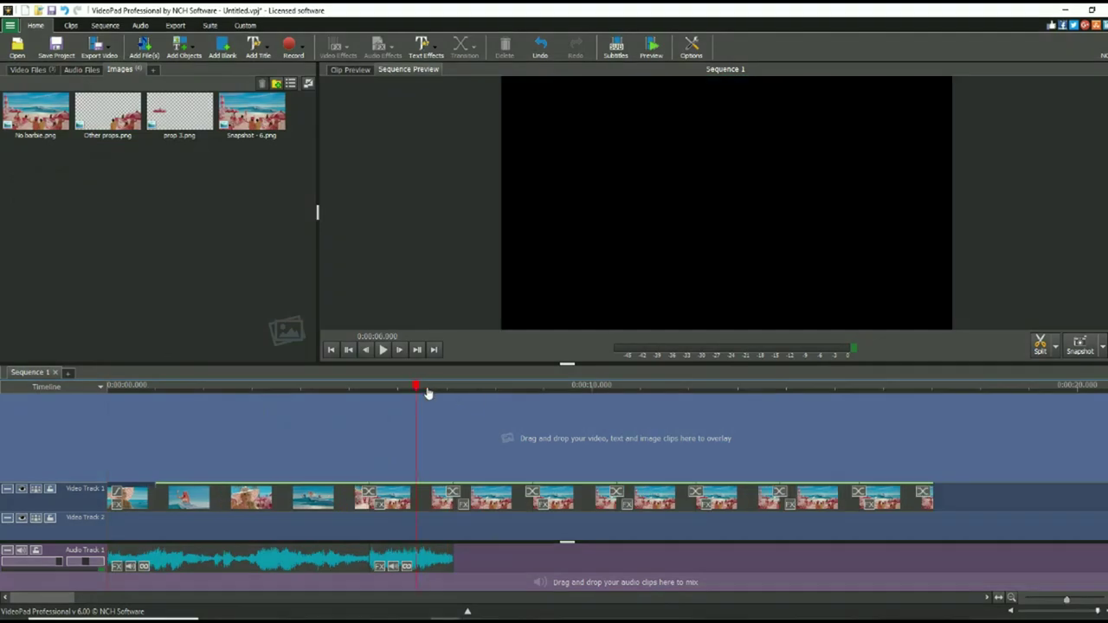
pyautogui.moveTo(428, 390); pyautogui.dragTo(453, 395)
pyautogui.click(399, 350)
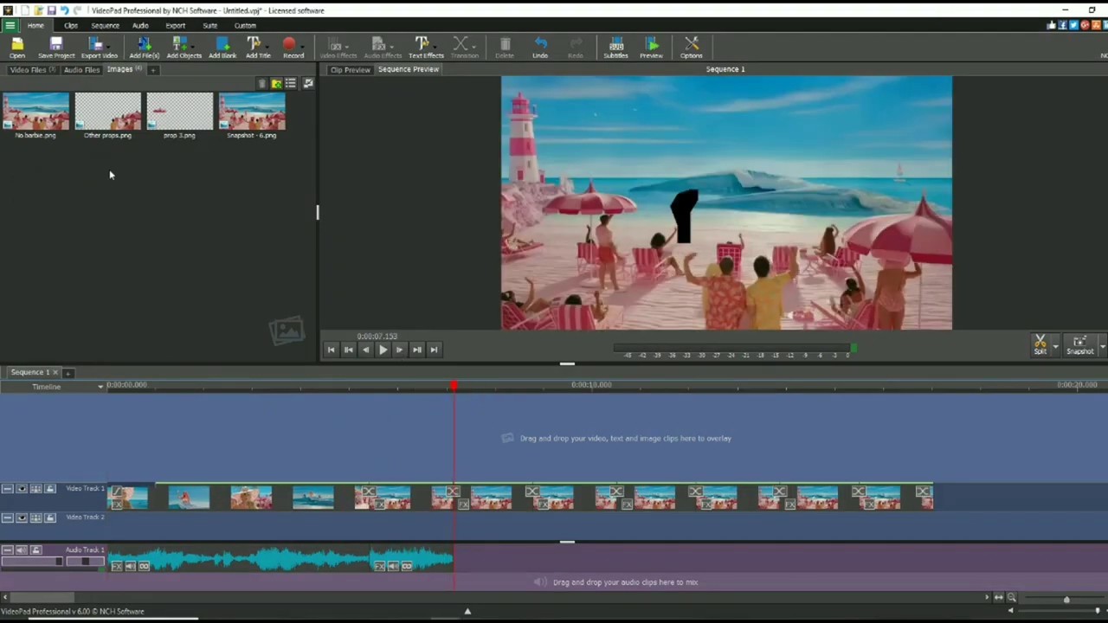
pyautogui.moveTo(39, 113); pyautogui.dragTo(931, 539)
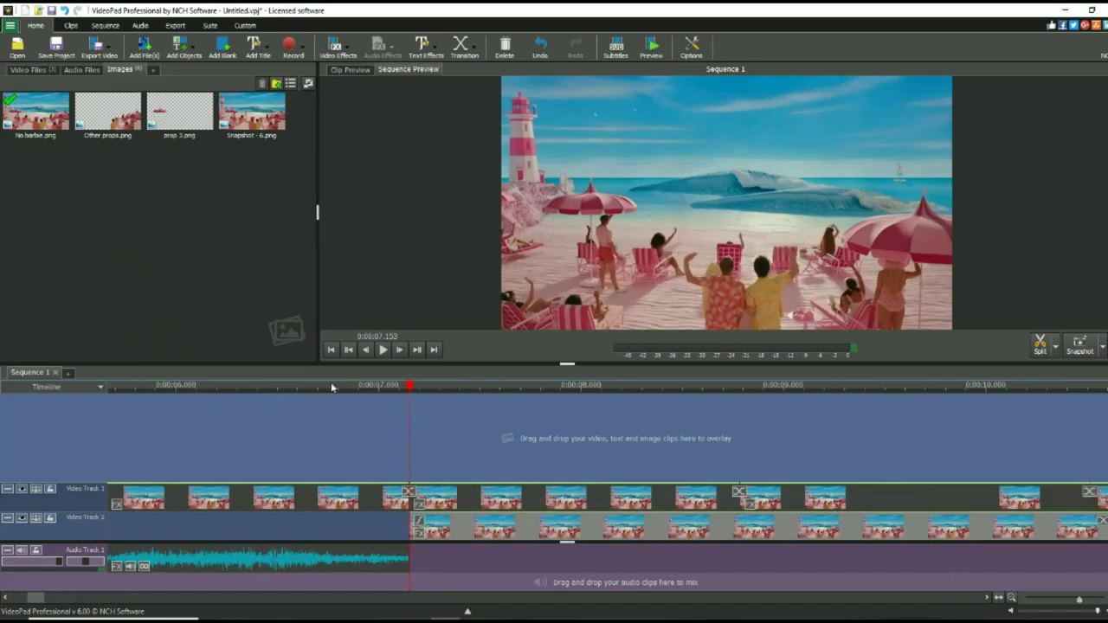
pyautogui.click(332, 385)
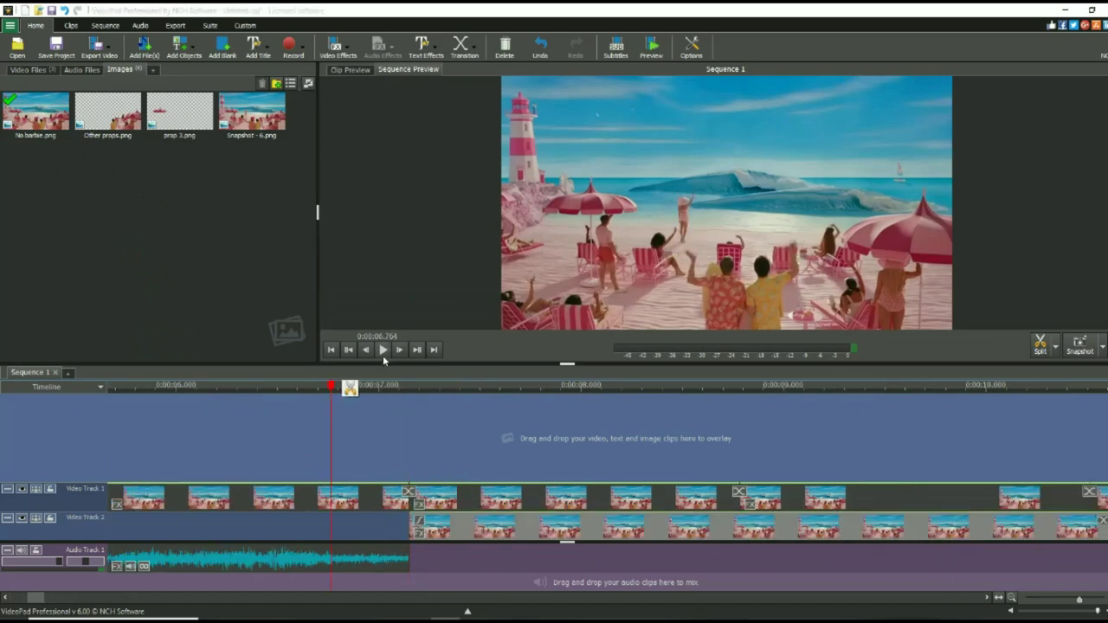
pyautogui.click(383, 350)
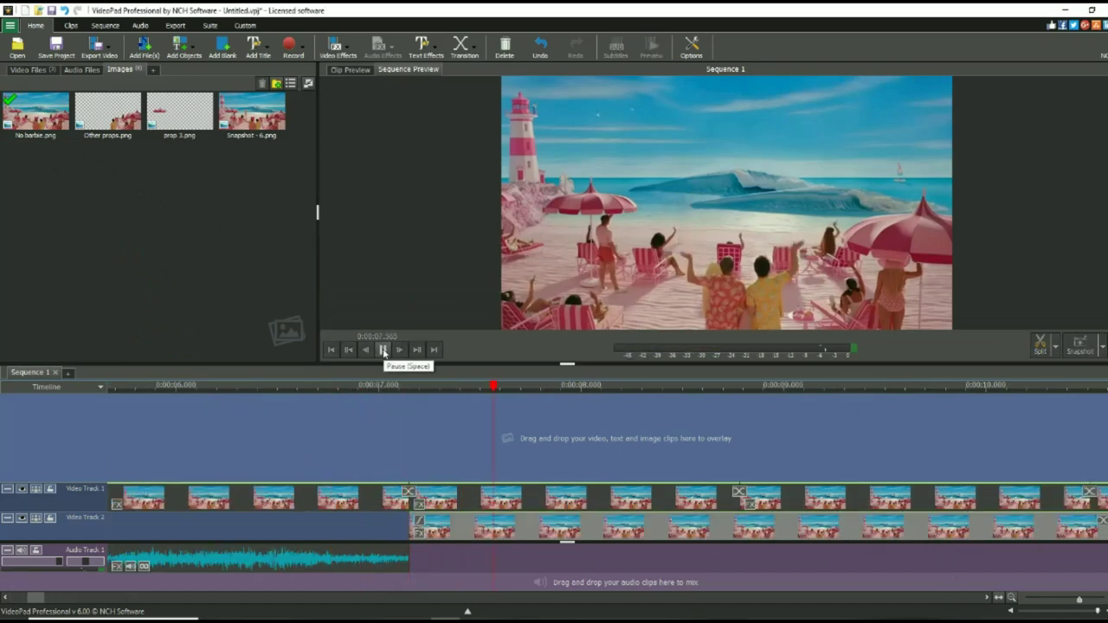
pyautogui.click(384, 351)
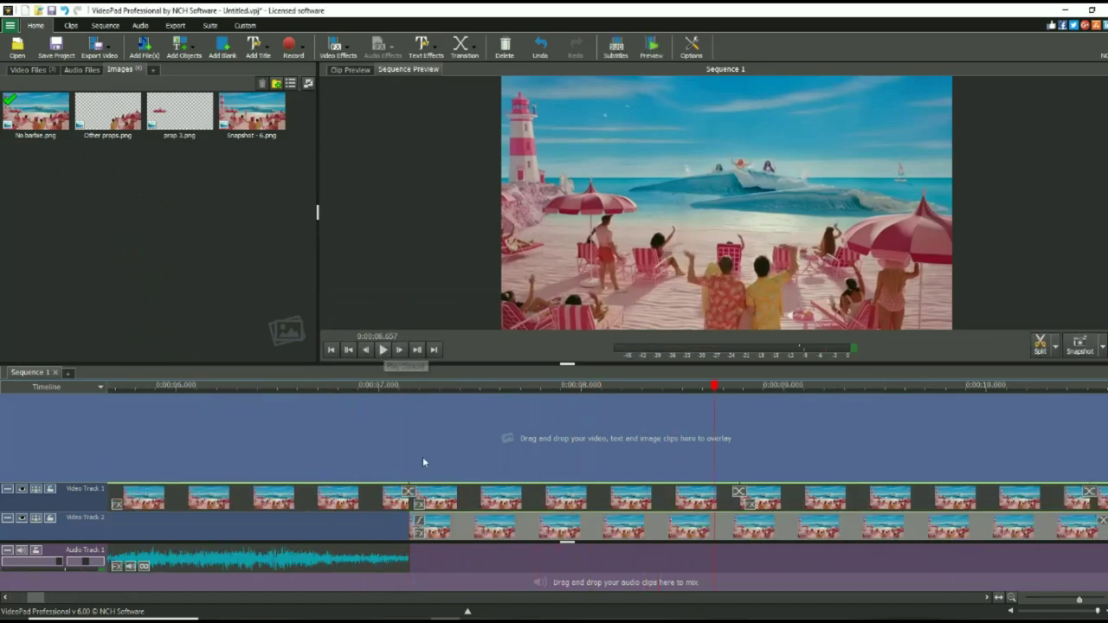
# Extend the start of the No barbie.png clip slightly earlier than the footage cut and play the transition
pyautogui.click(407, 387)
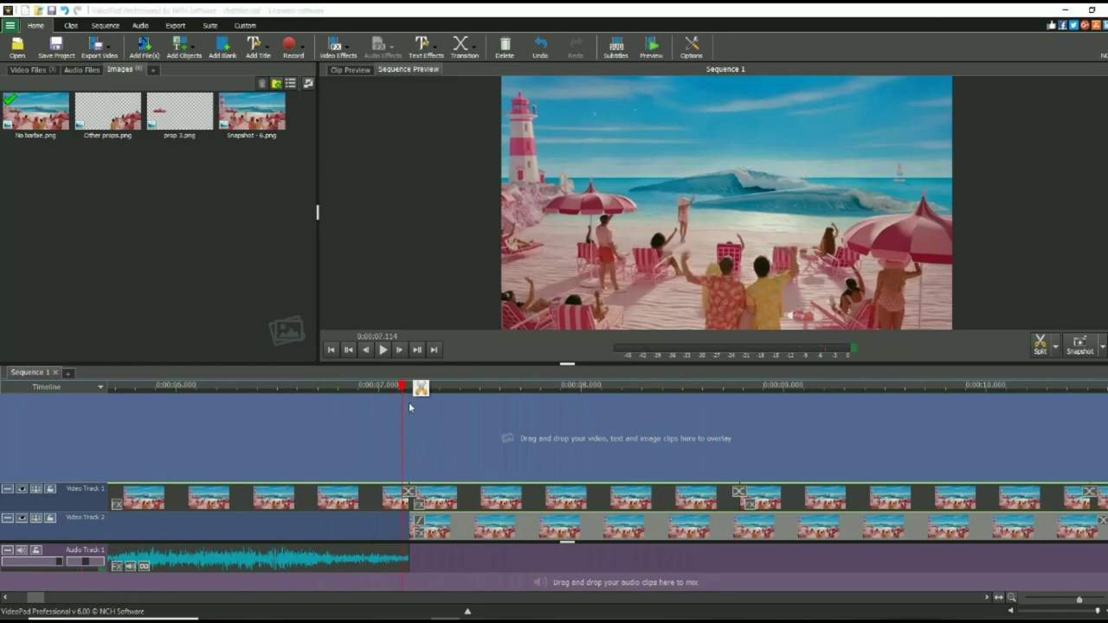
pyautogui.click(399, 350)
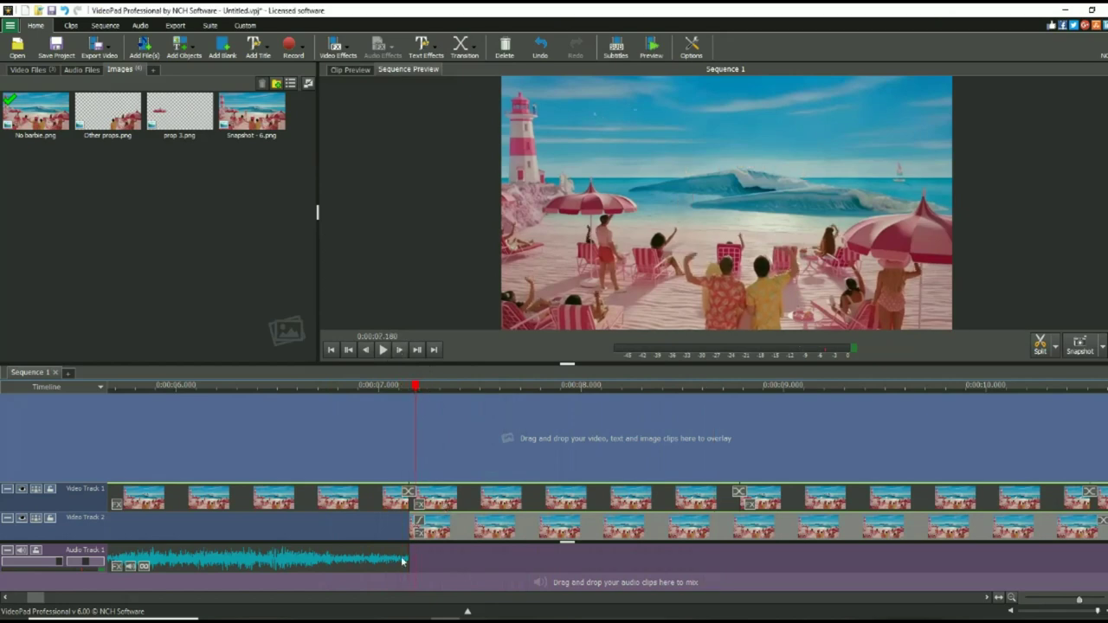
pyautogui.scroll(3, 402, 561)
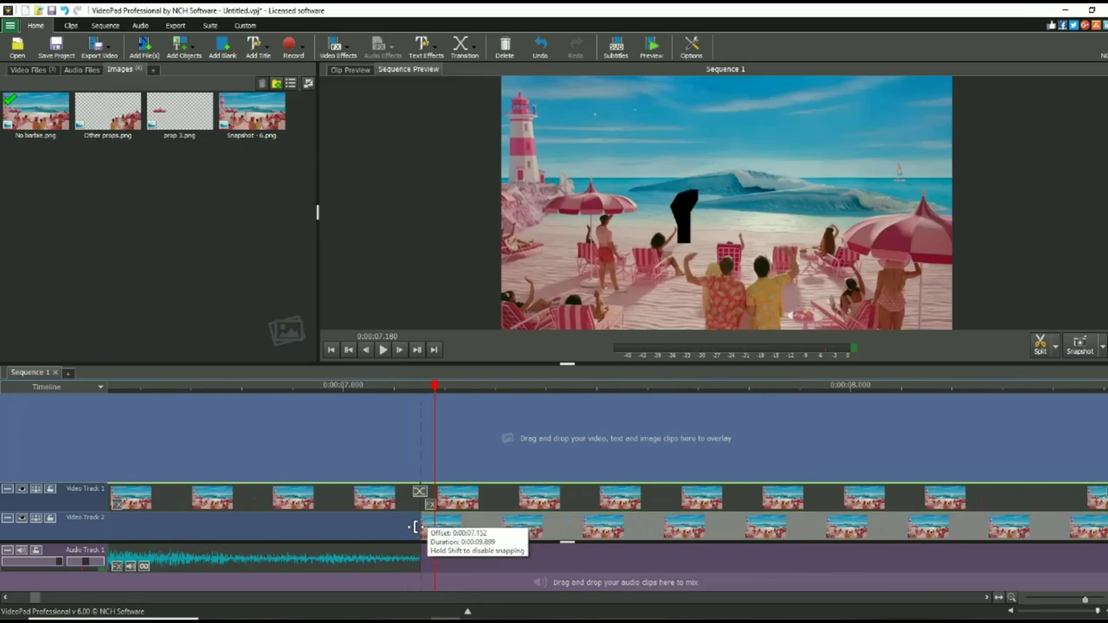
pyautogui.moveTo(416, 526); pyautogui.dragTo(416, 526)
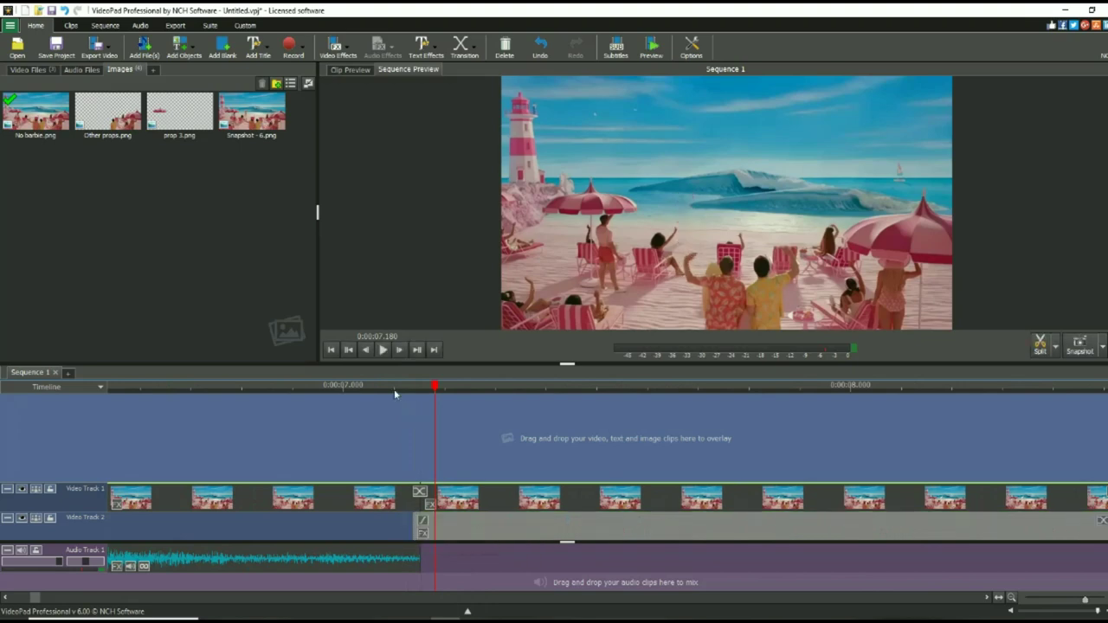
pyautogui.click(381, 349)
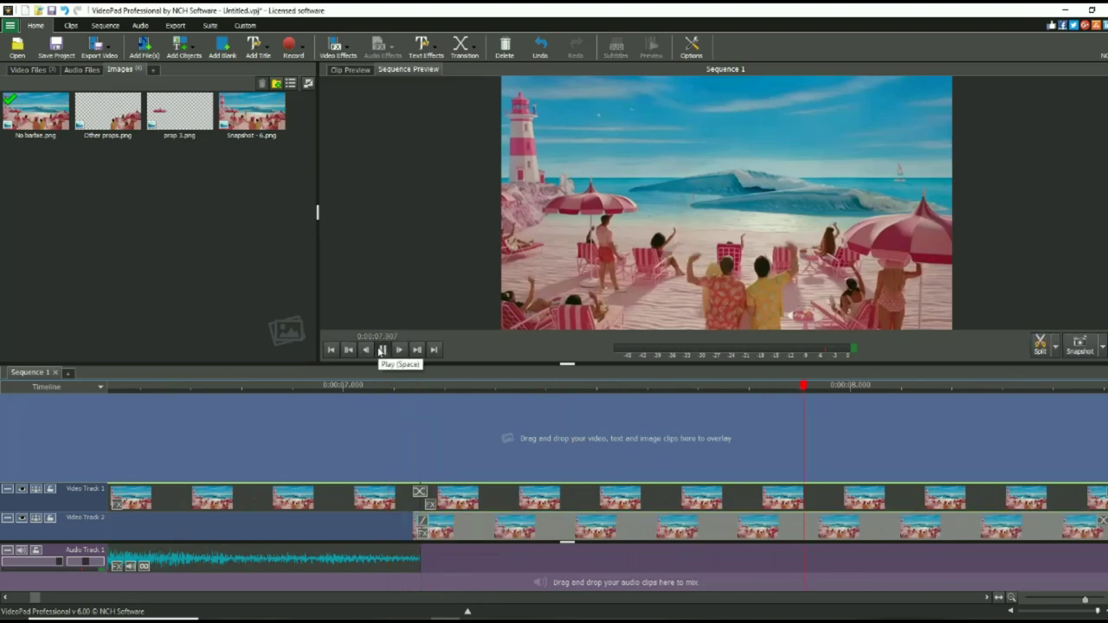
pyautogui.click(382, 349)
# Trim the start of the No barbie.png clip slightly forward, just before the footage cut, and replay the transition
pyautogui.scroll(4, 415, 529)
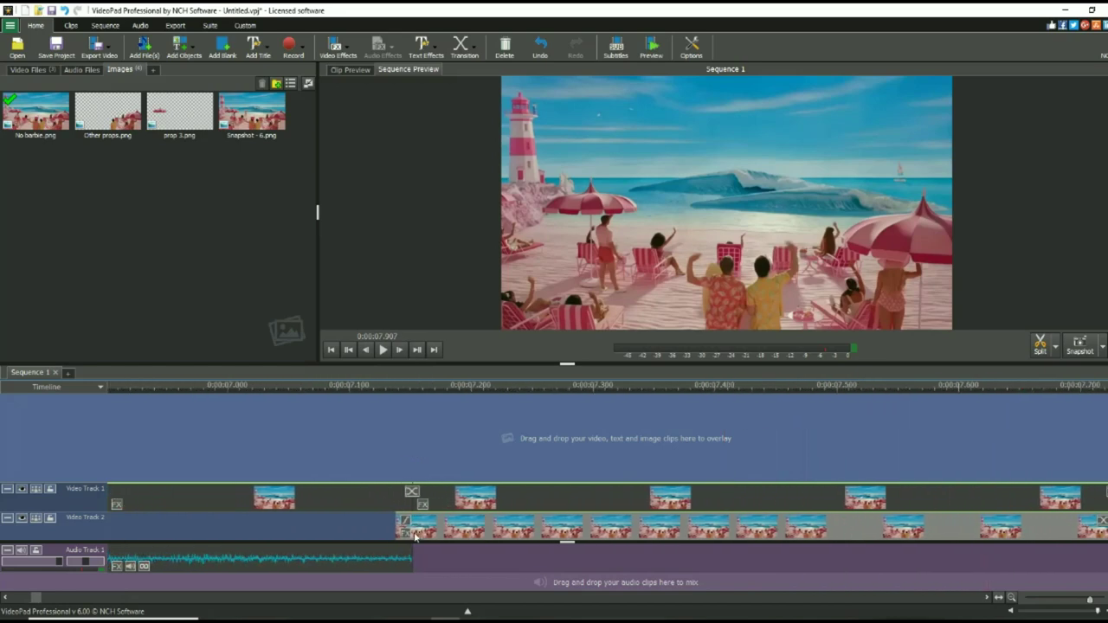
pyautogui.scroll(2, 415, 535)
pyautogui.moveTo(379, 525); pyautogui.dragTo(404, 530)
pyautogui.click(366, 387)
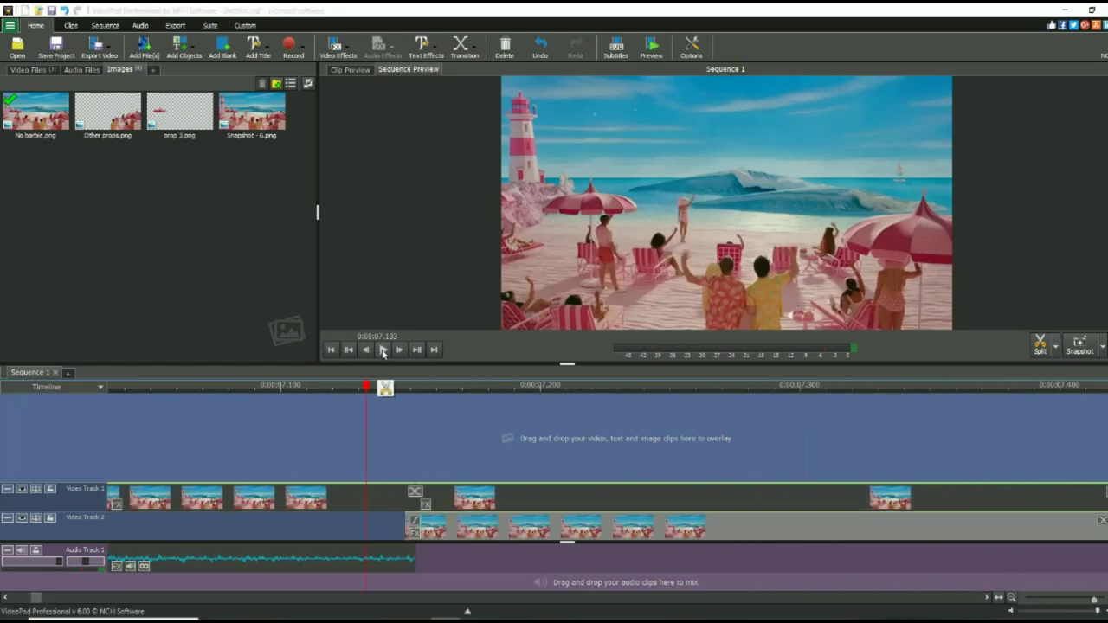
pyautogui.click(383, 350)
pyautogui.click(383, 349)
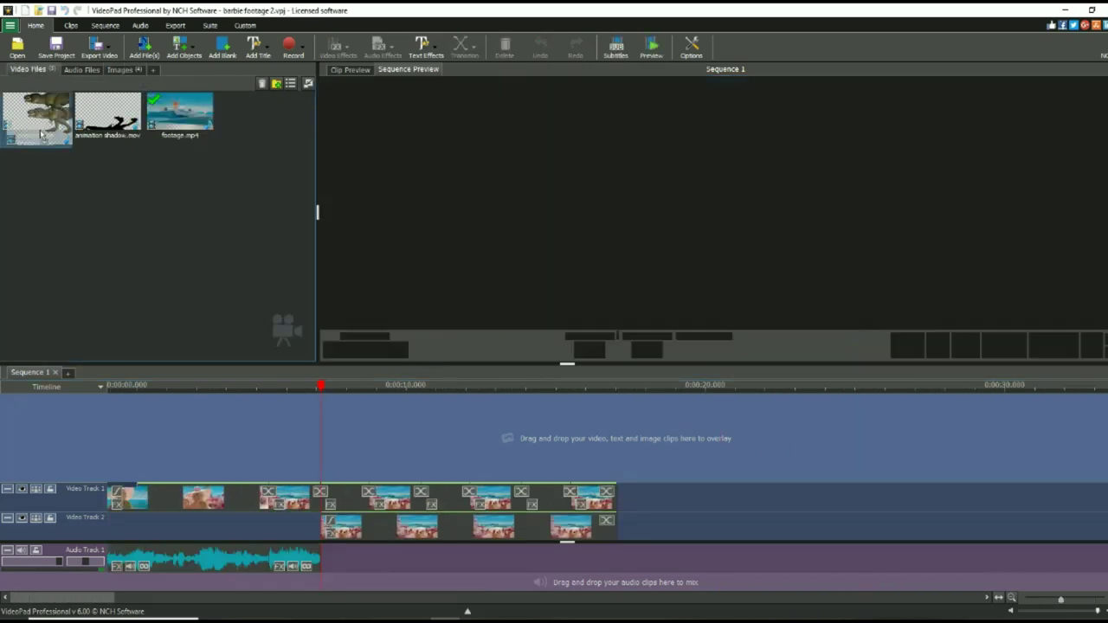
# Overlay animation no shadow.mov on a new track above the footage, shifted so the bite falls at the cut at about 7.15 s
pyautogui.moveTo(35, 112); pyautogui.dragTo(320, 444)
pyautogui.moveTo(333, 474); pyautogui.dragTo(317, 432)
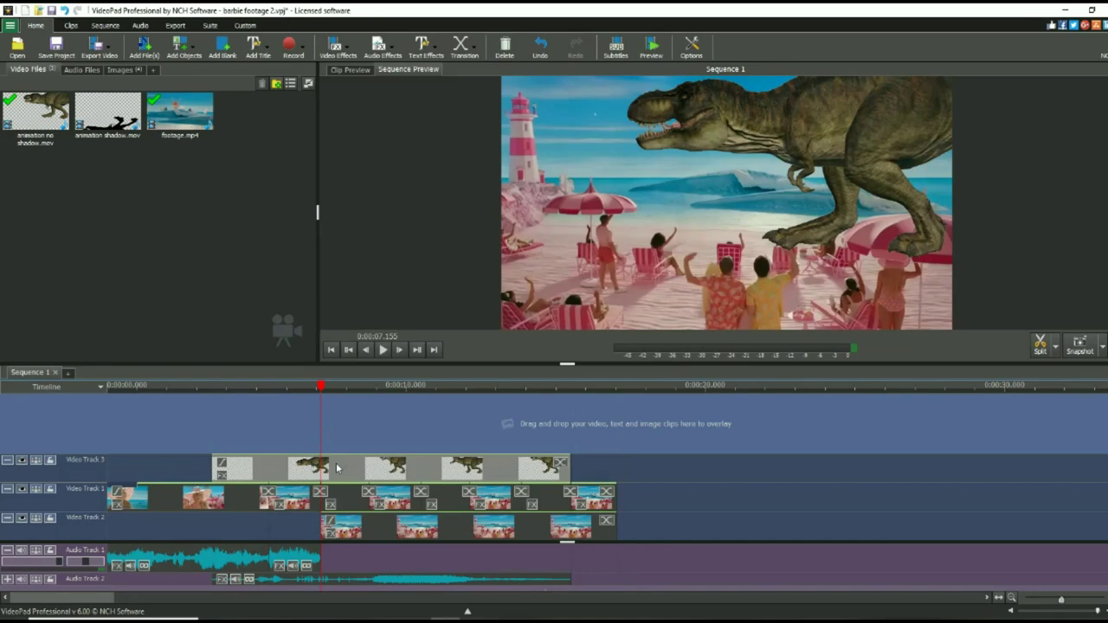
pyautogui.scroll(3, 350, 470)
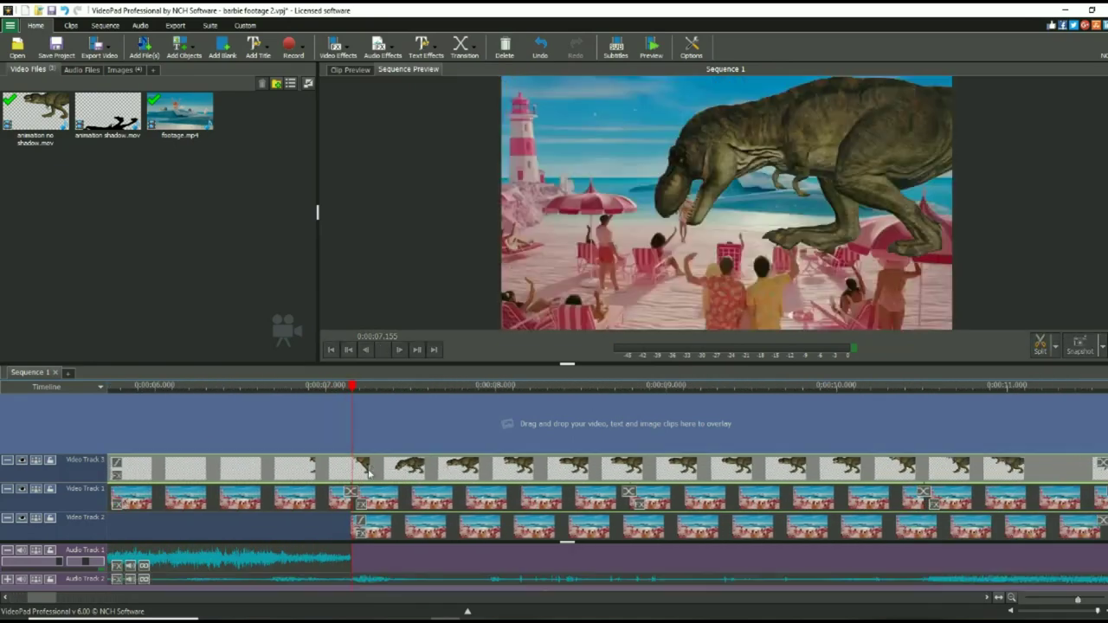
pyautogui.scroll(2, 368, 471)
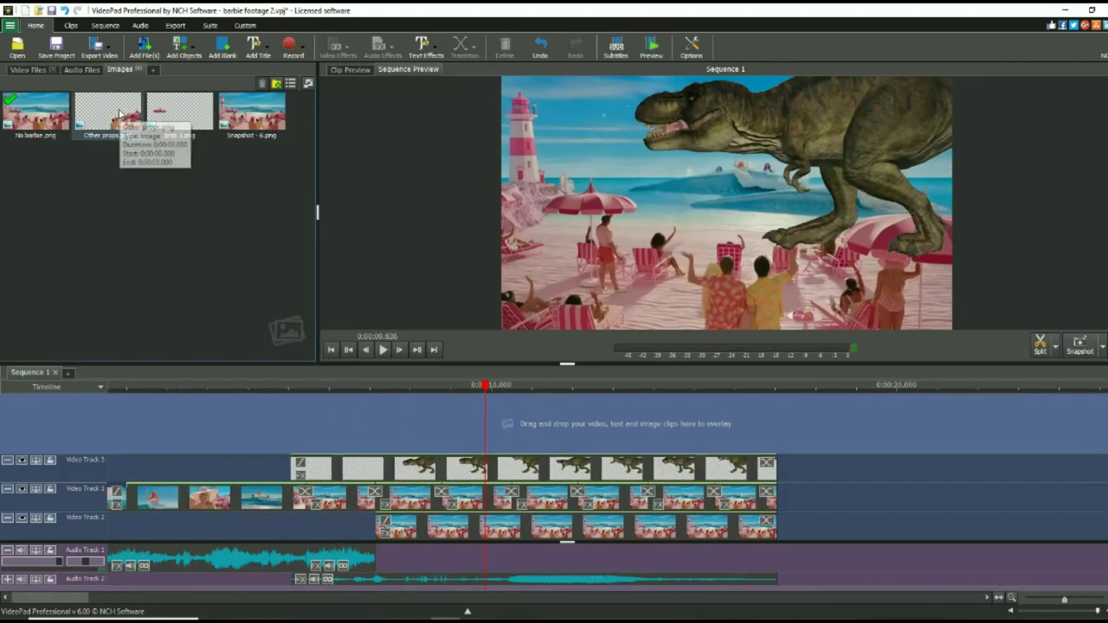
# Overlay Other props.png and prop 3.png on new tracks above the T-rex from the cut, lengthened to the T-rex clip's end
pyautogui.moveTo(113, 112); pyautogui.dragTo(378, 424)
pyautogui.moveTo(179, 111); pyautogui.dragTo(379, 406)
pyautogui.moveTo(491, 451); pyautogui.dragTo(776, 451)
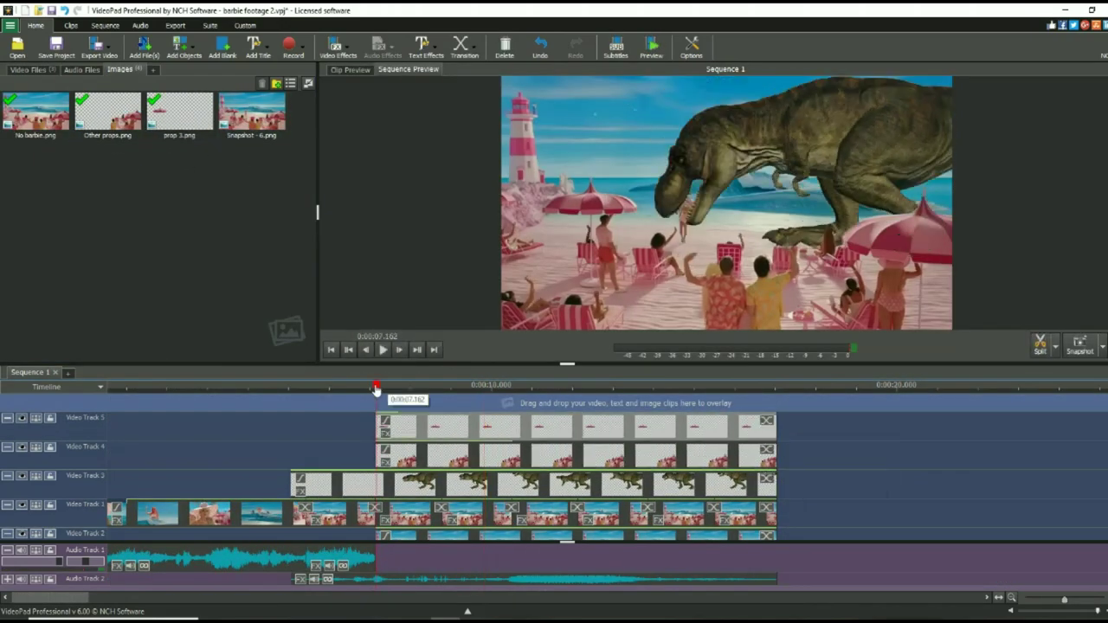
# Extend the starts of both prop clips back to about 6.45 s and check the composite at about 11.5 s
pyautogui.click(360, 387)
pyautogui.scroll(-4, 346, 425)
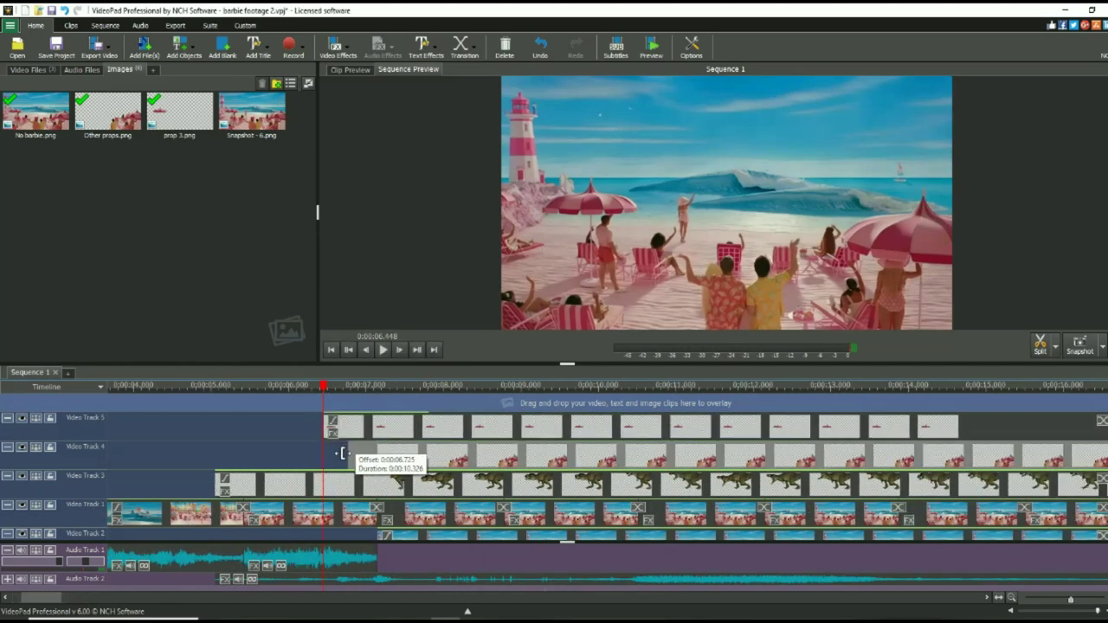
pyautogui.moveTo(320, 392); pyautogui.dragTo(472, 394)
# Overlay animation shadow.mov on a new track aligned with the T-rex clip, and apply a video effect that makes the shadow semi-transparent
pyautogui.click(36, 71)
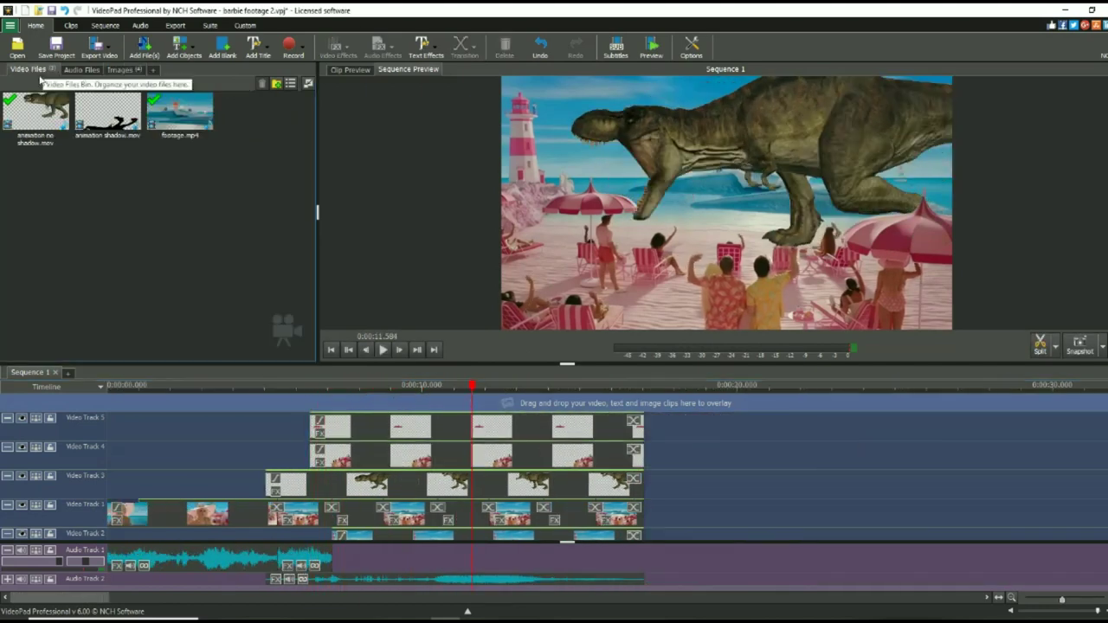
pyautogui.moveTo(107, 116); pyautogui.dragTo(356, 408)
pyautogui.rightClick(373, 428)
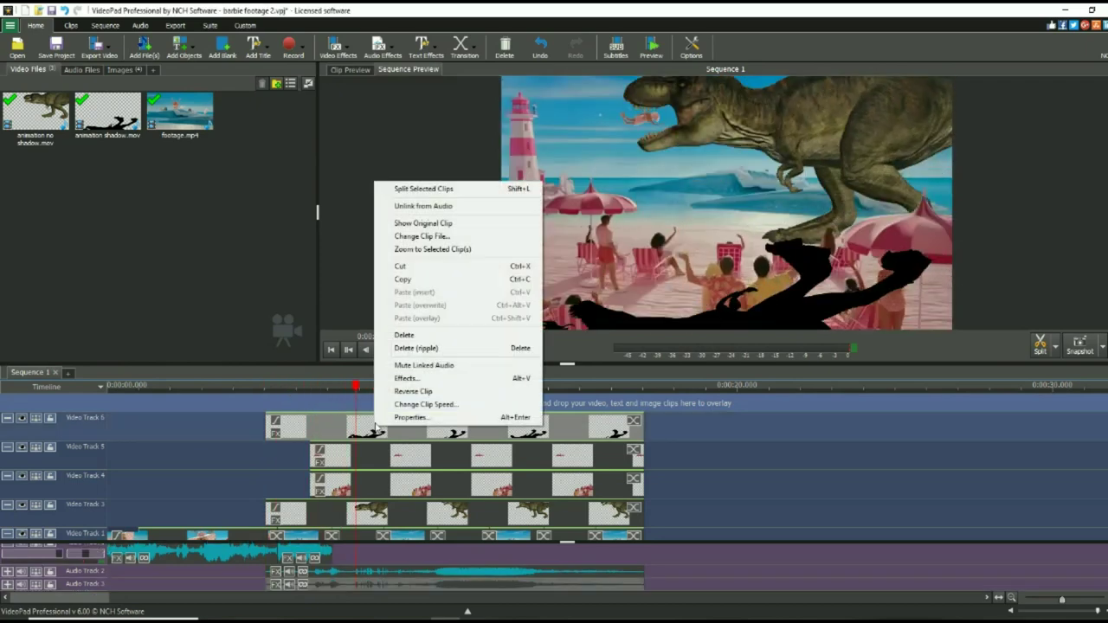
pyautogui.click(403, 379)
pyautogui.click(10, 61)
pyautogui.click(112, 269)
pyautogui.click(471, 43)
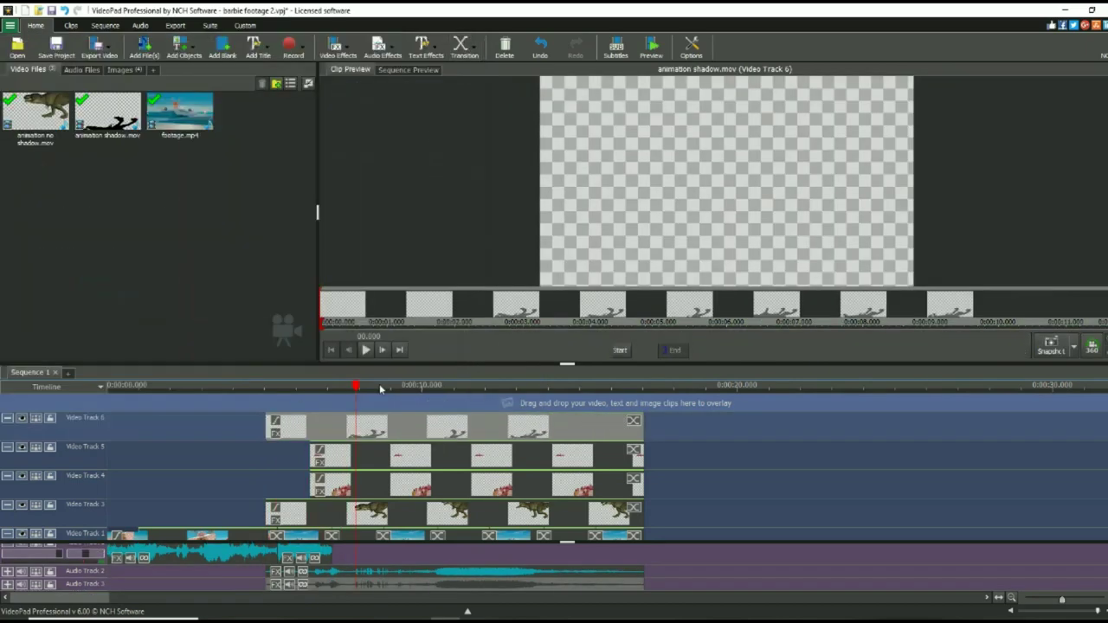